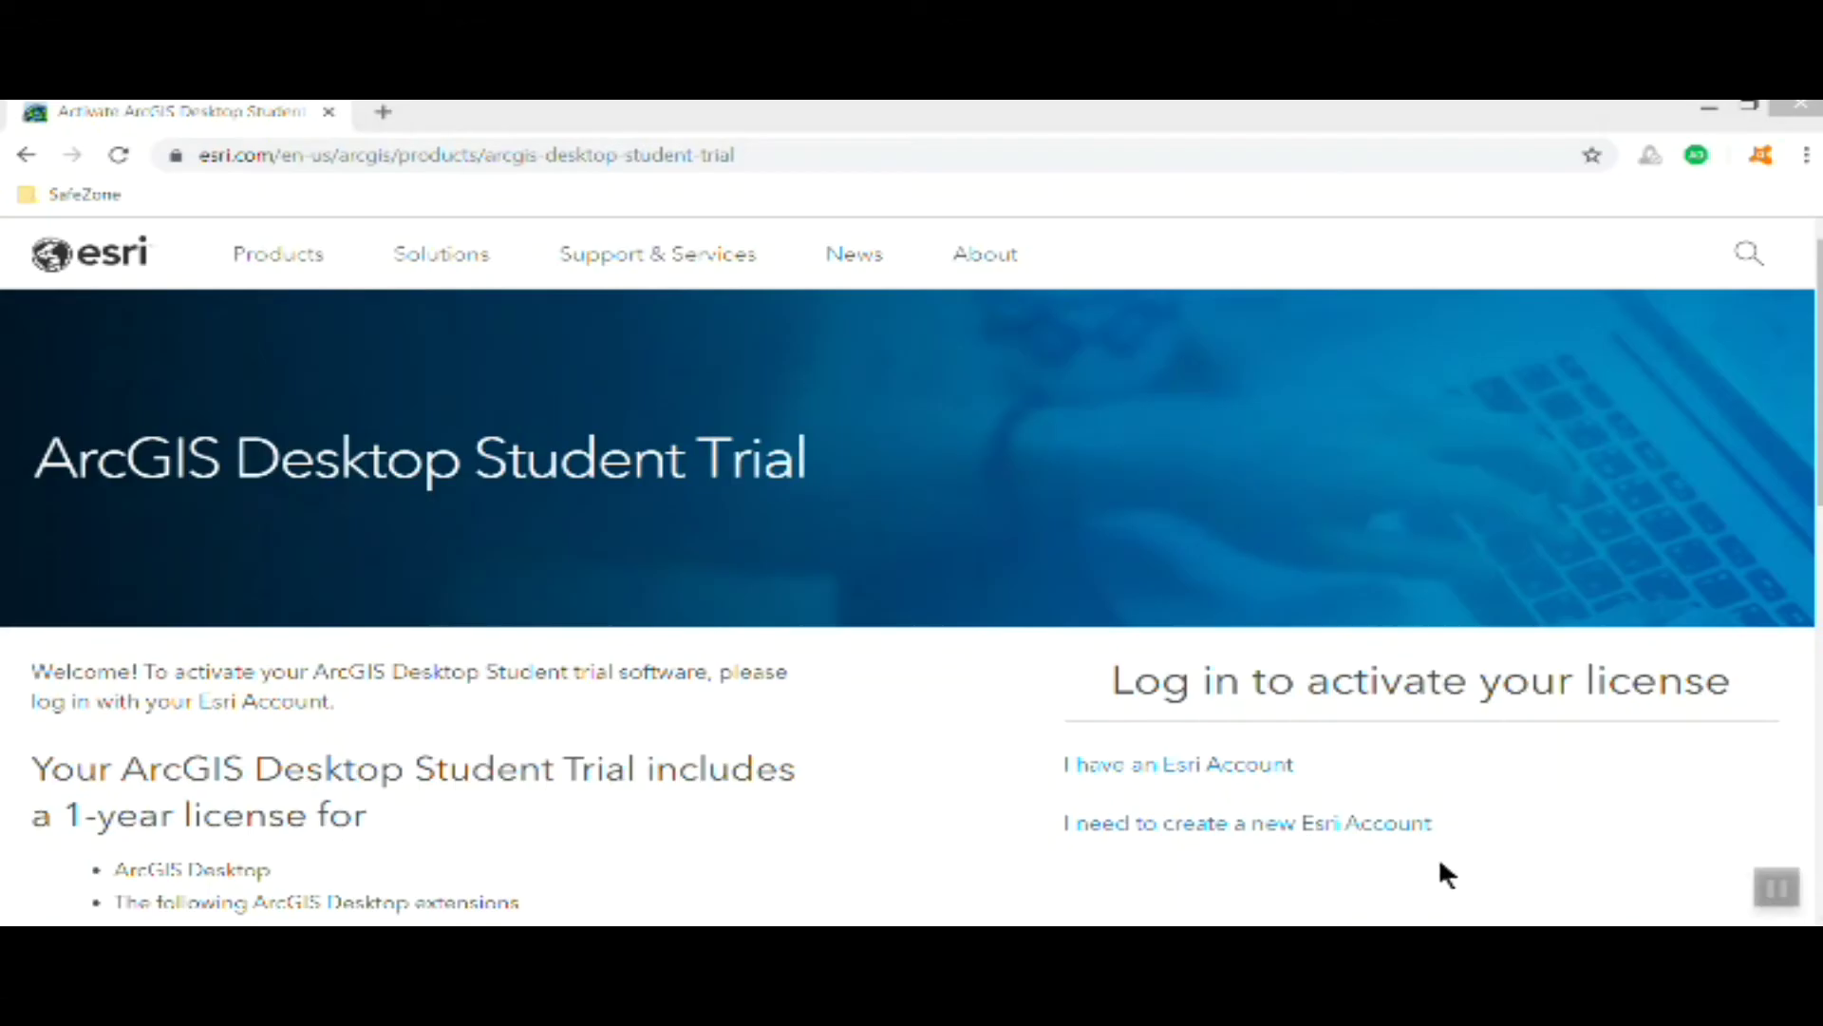
# From the ArcGIS Desktop Student Trial page, start creating a new Esri account
pyautogui.scroll(-5, 1119, 868)
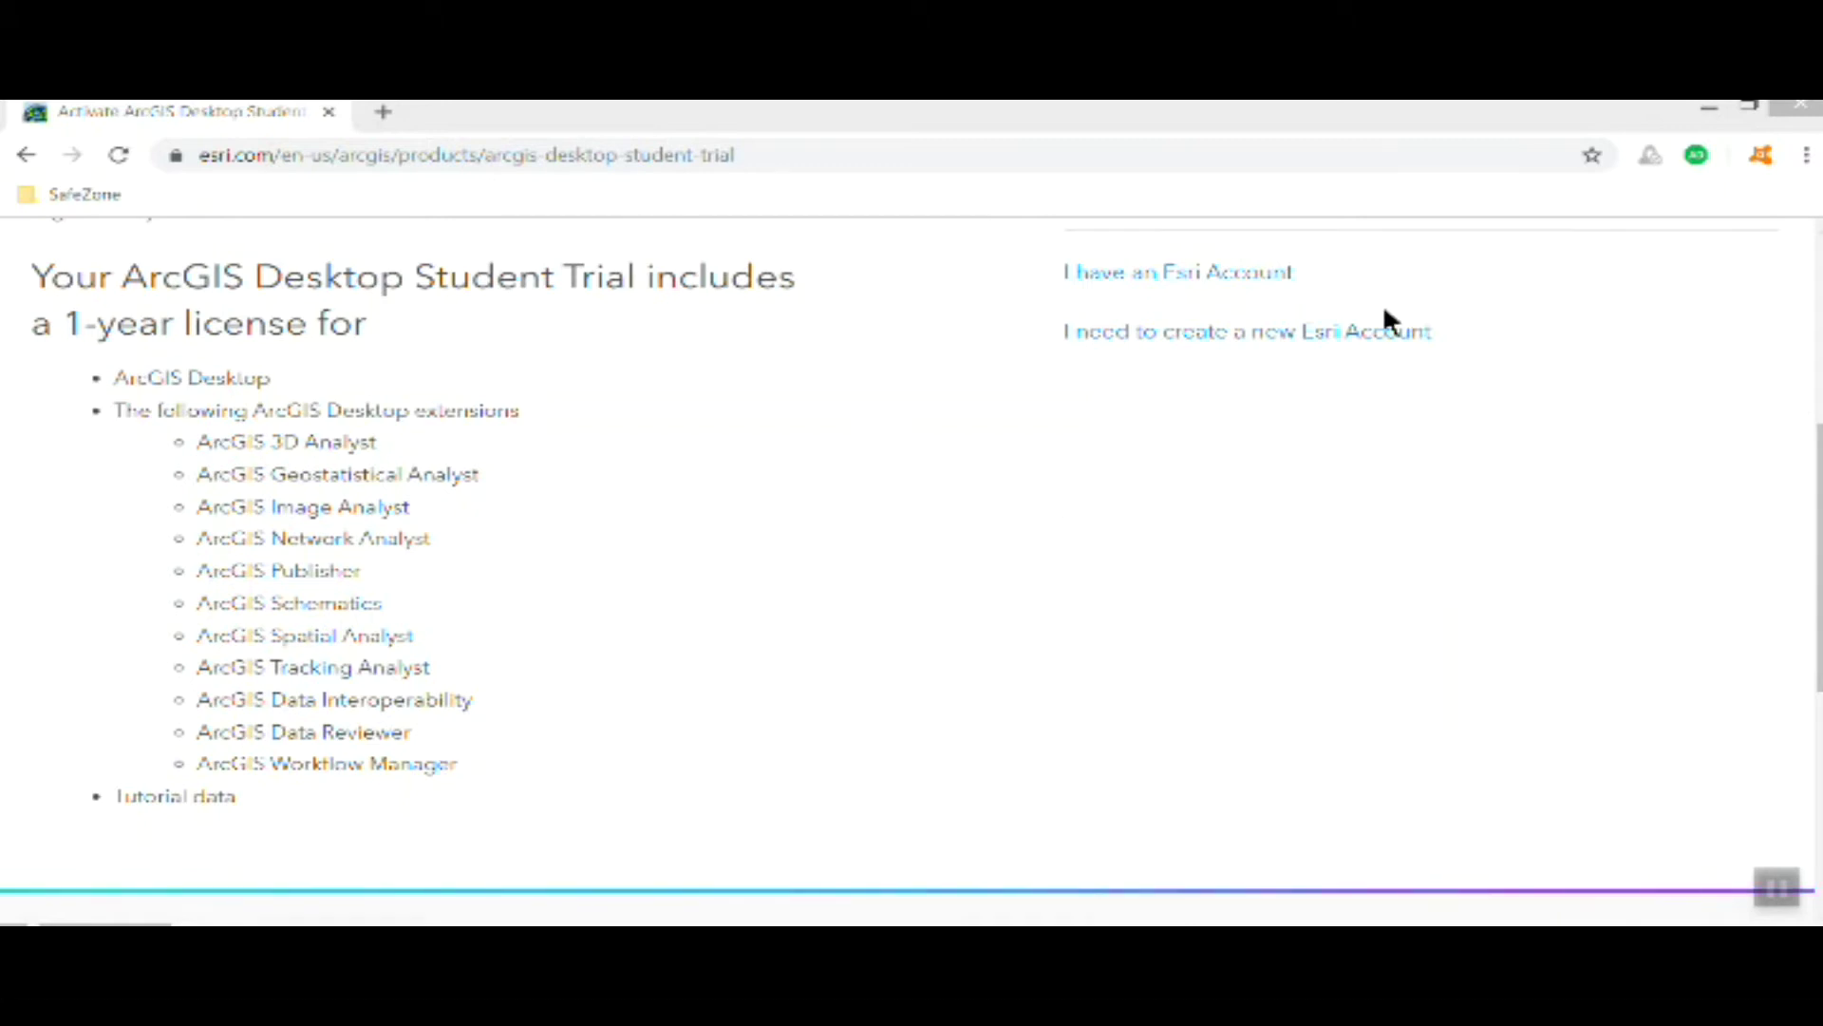
pyautogui.click(1095, 333)
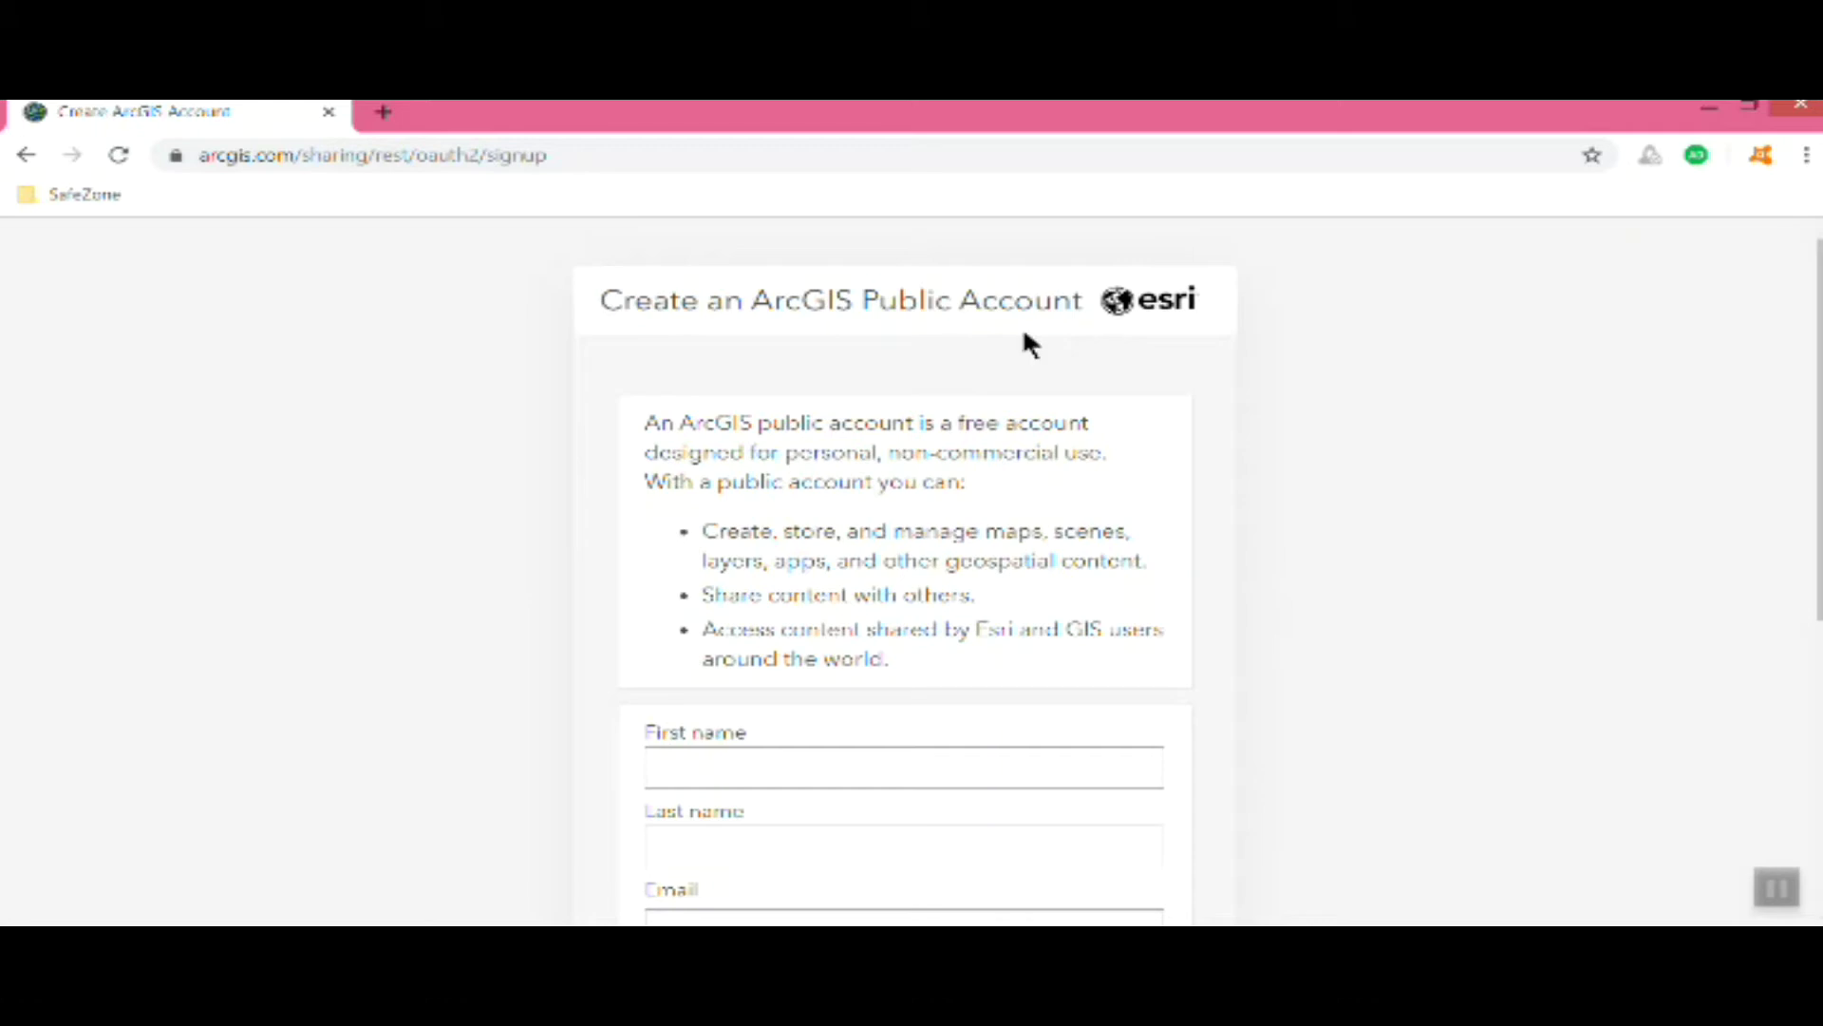
# Enter the first name, last name and e-mail address, and accept the Terms of Use and Privacy Policy
pyautogui.scroll(-4, 1035, 338)
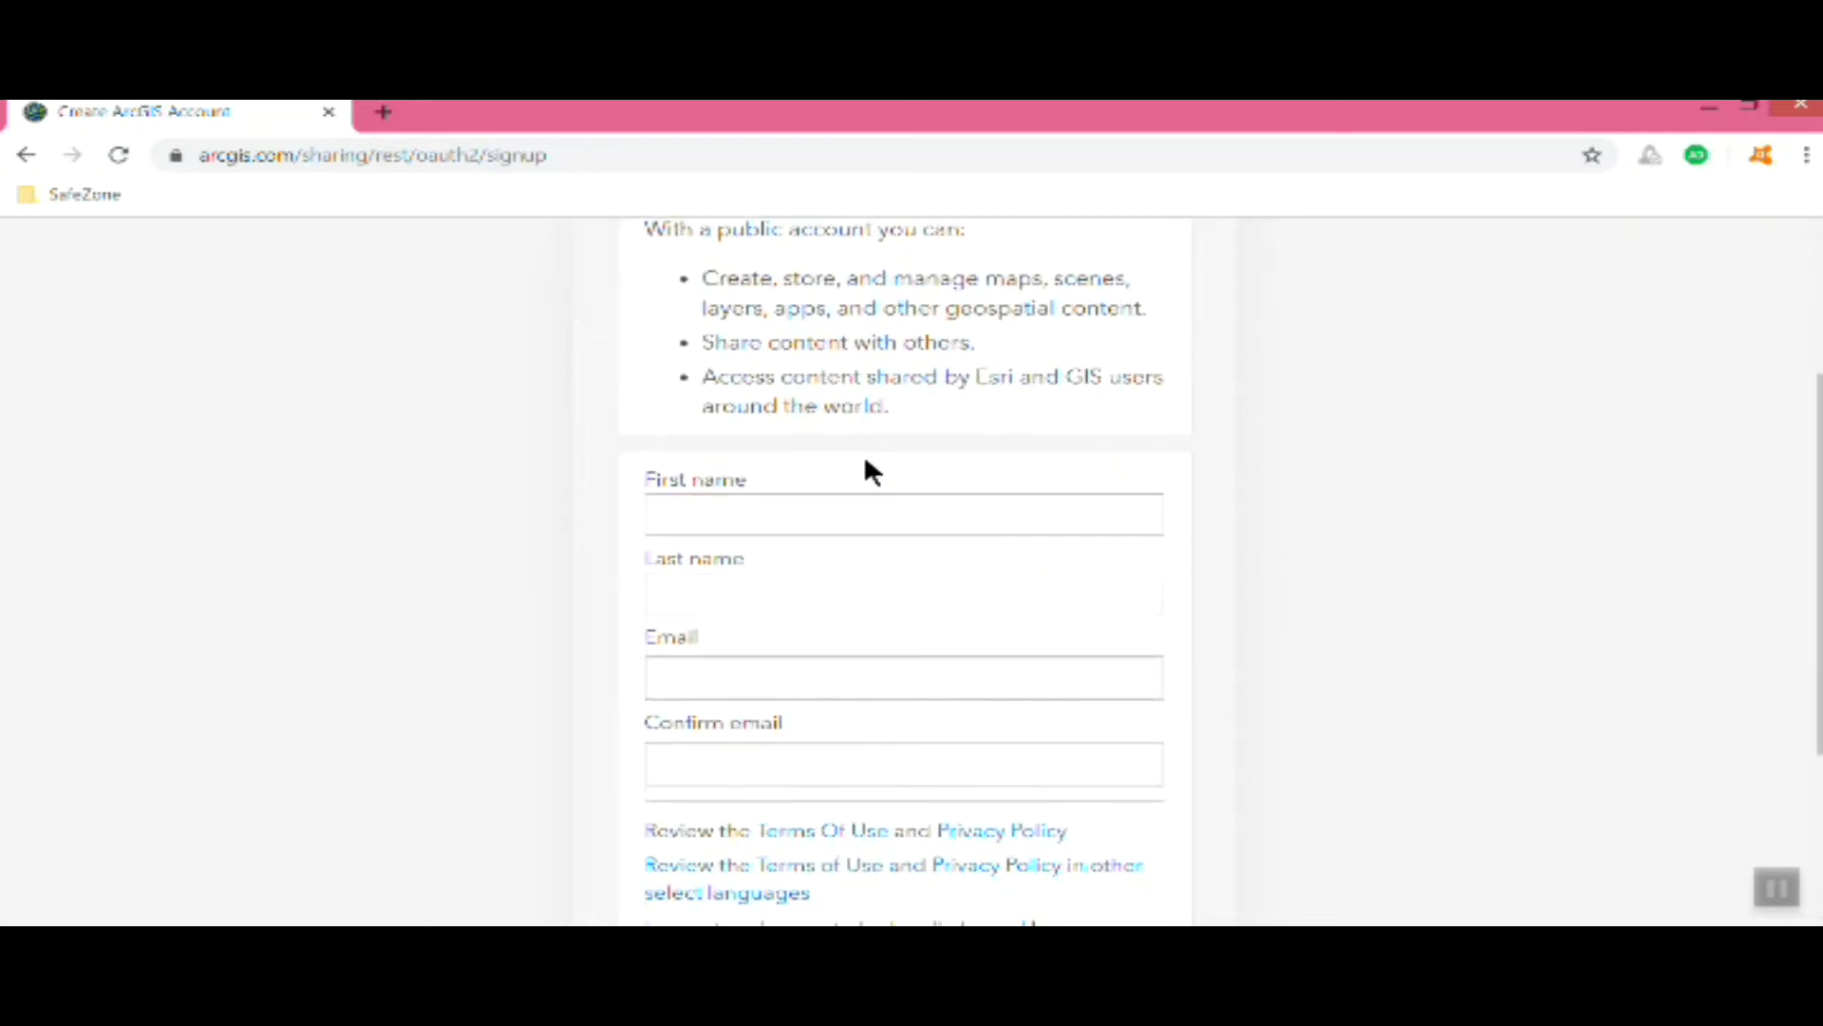
pyautogui.scroll(-1, 744, 407)
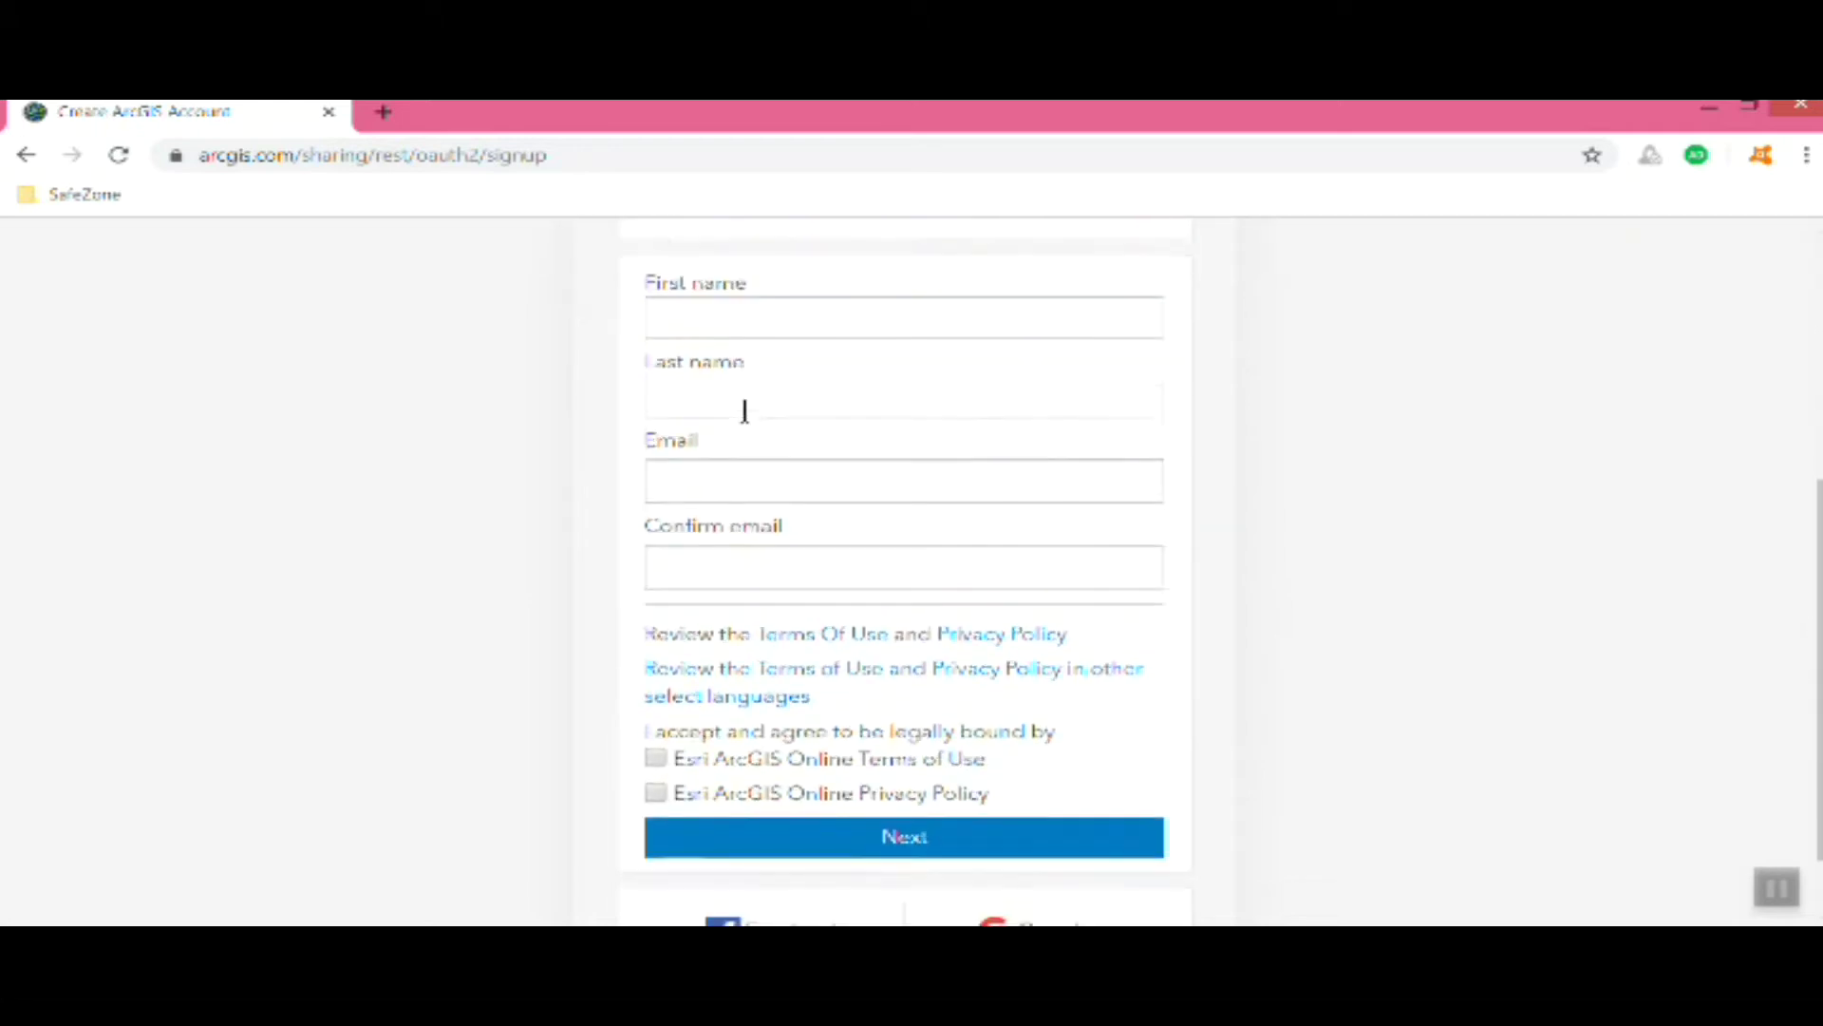
pyautogui.click(725, 276)
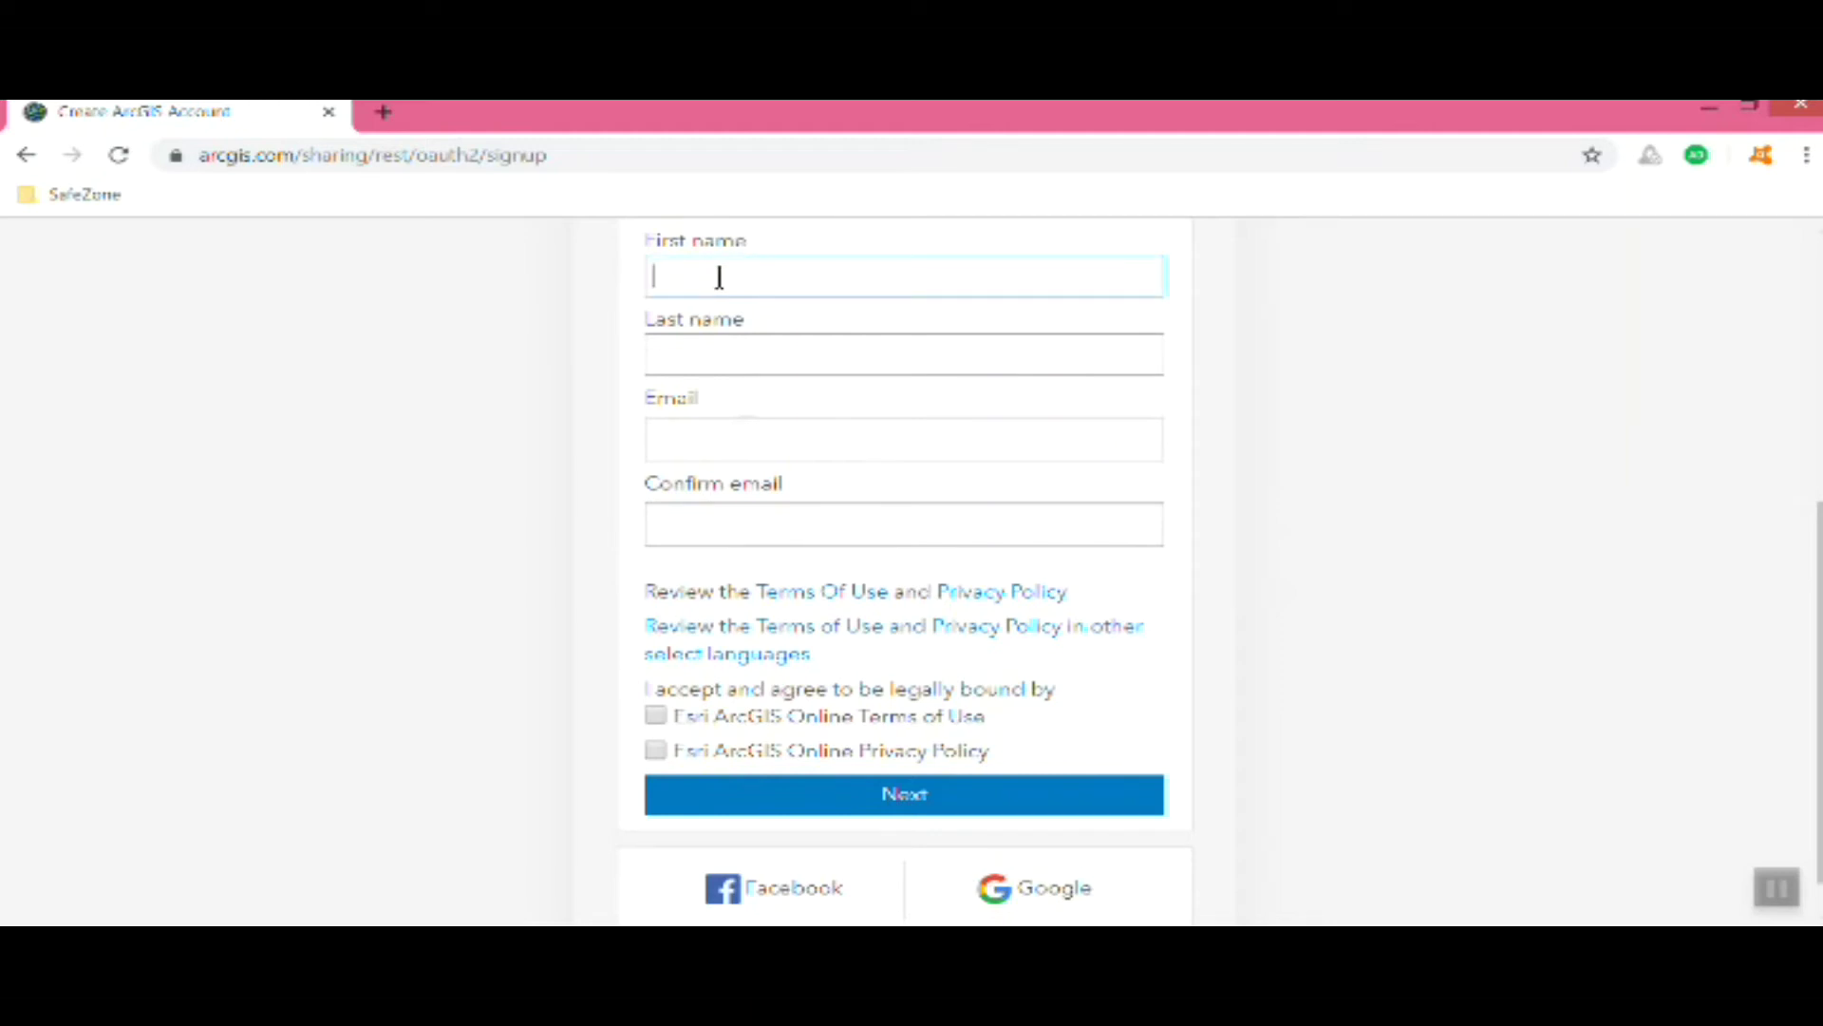
pyautogui.write('G')
pyautogui.press('Tab')
pyautogui.write('Dur')
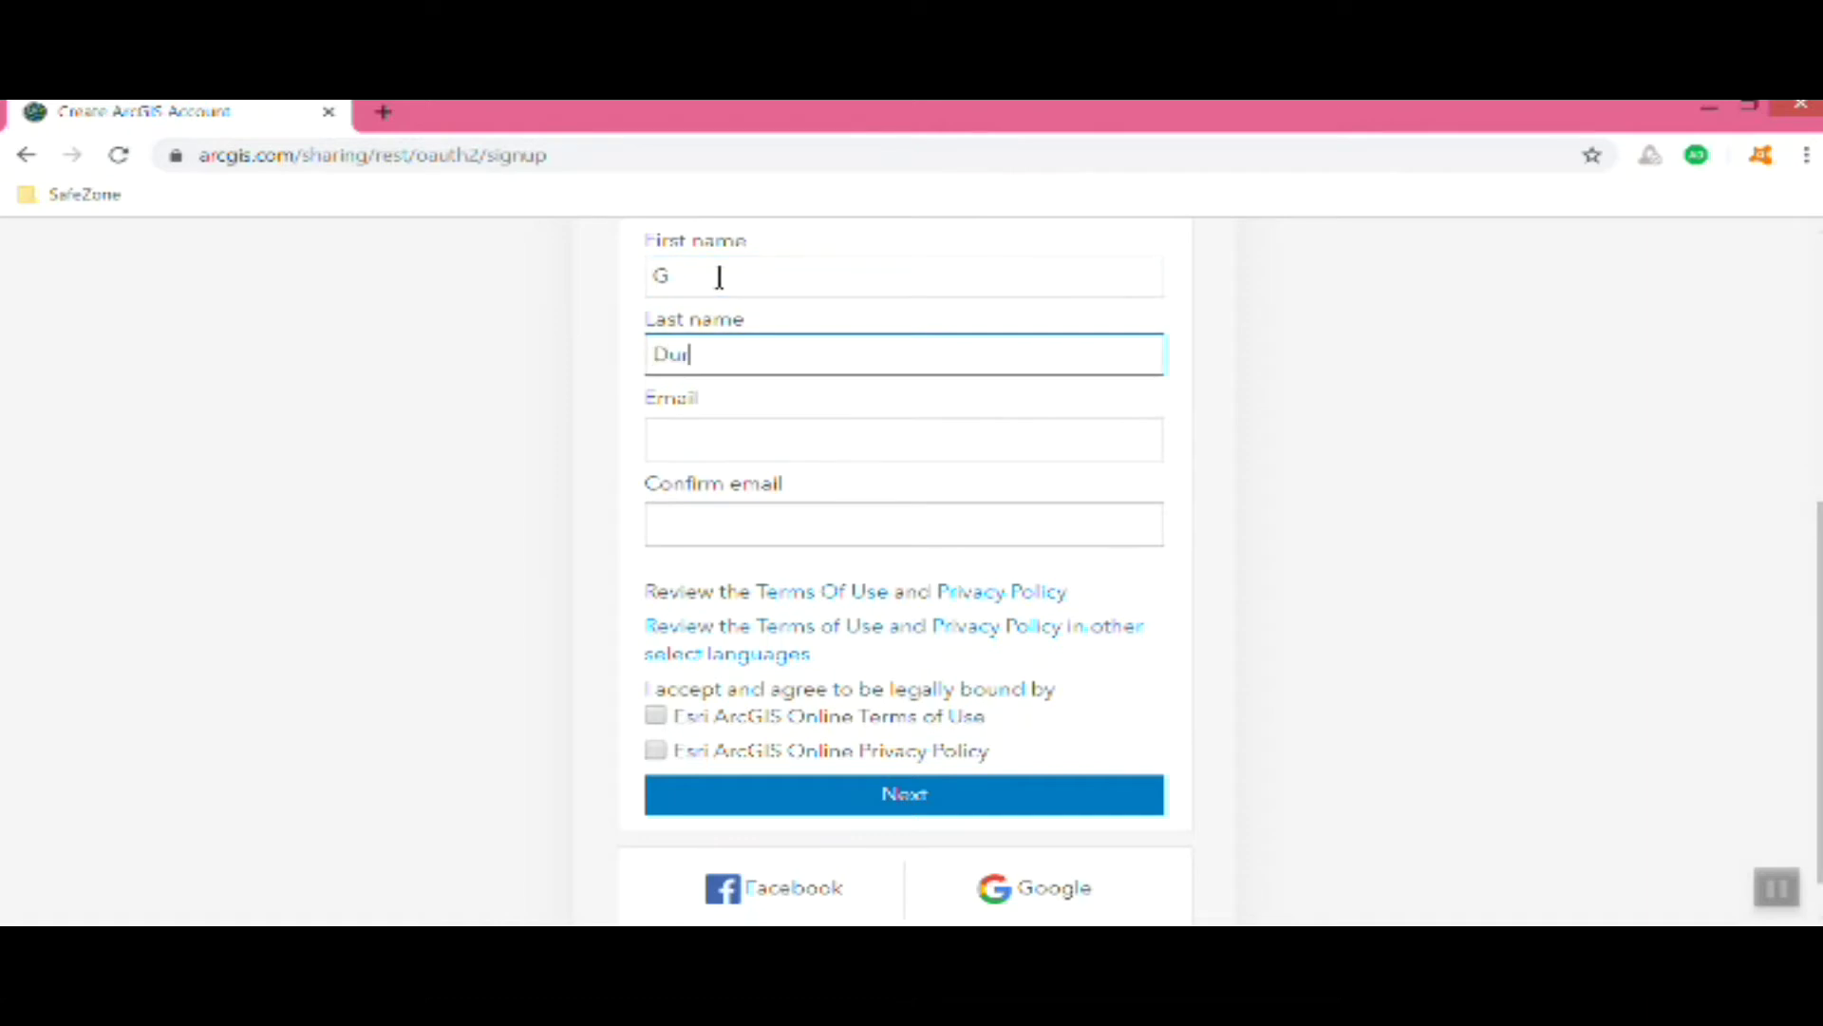
pyautogui.write('koee')
pyautogui.press('Tab')
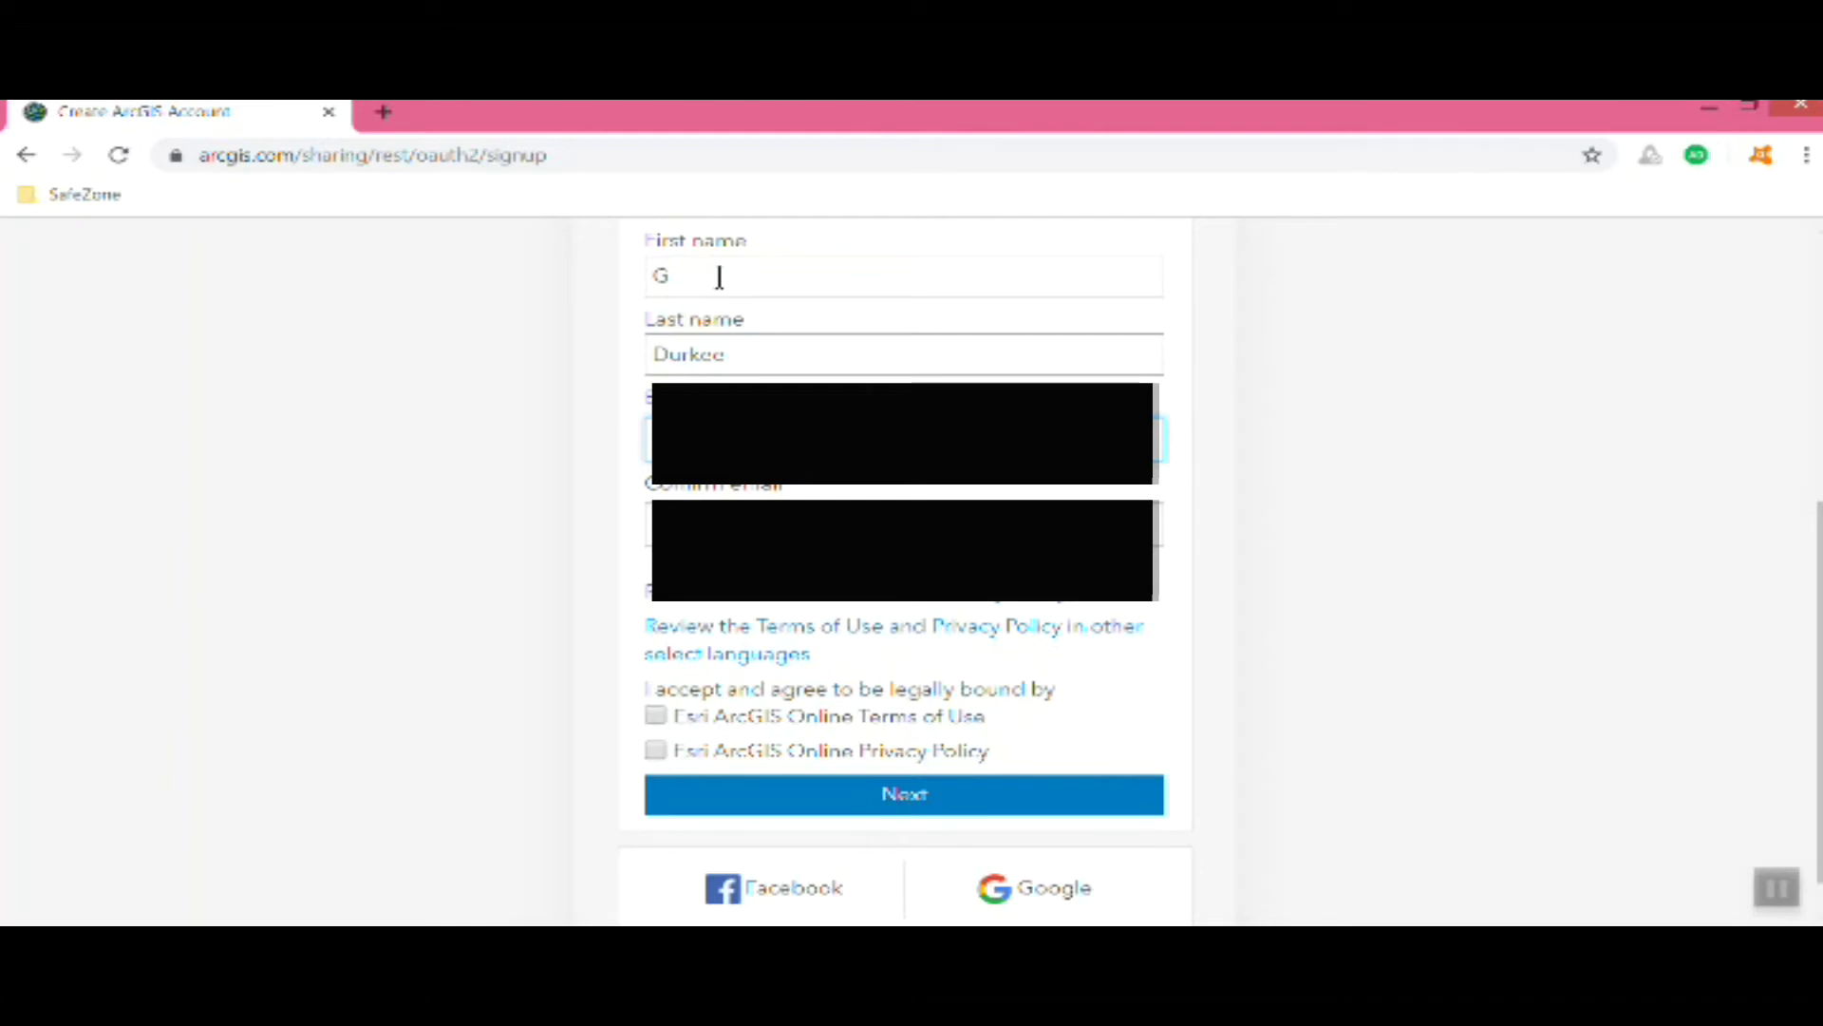
pyautogui.press('Tab')
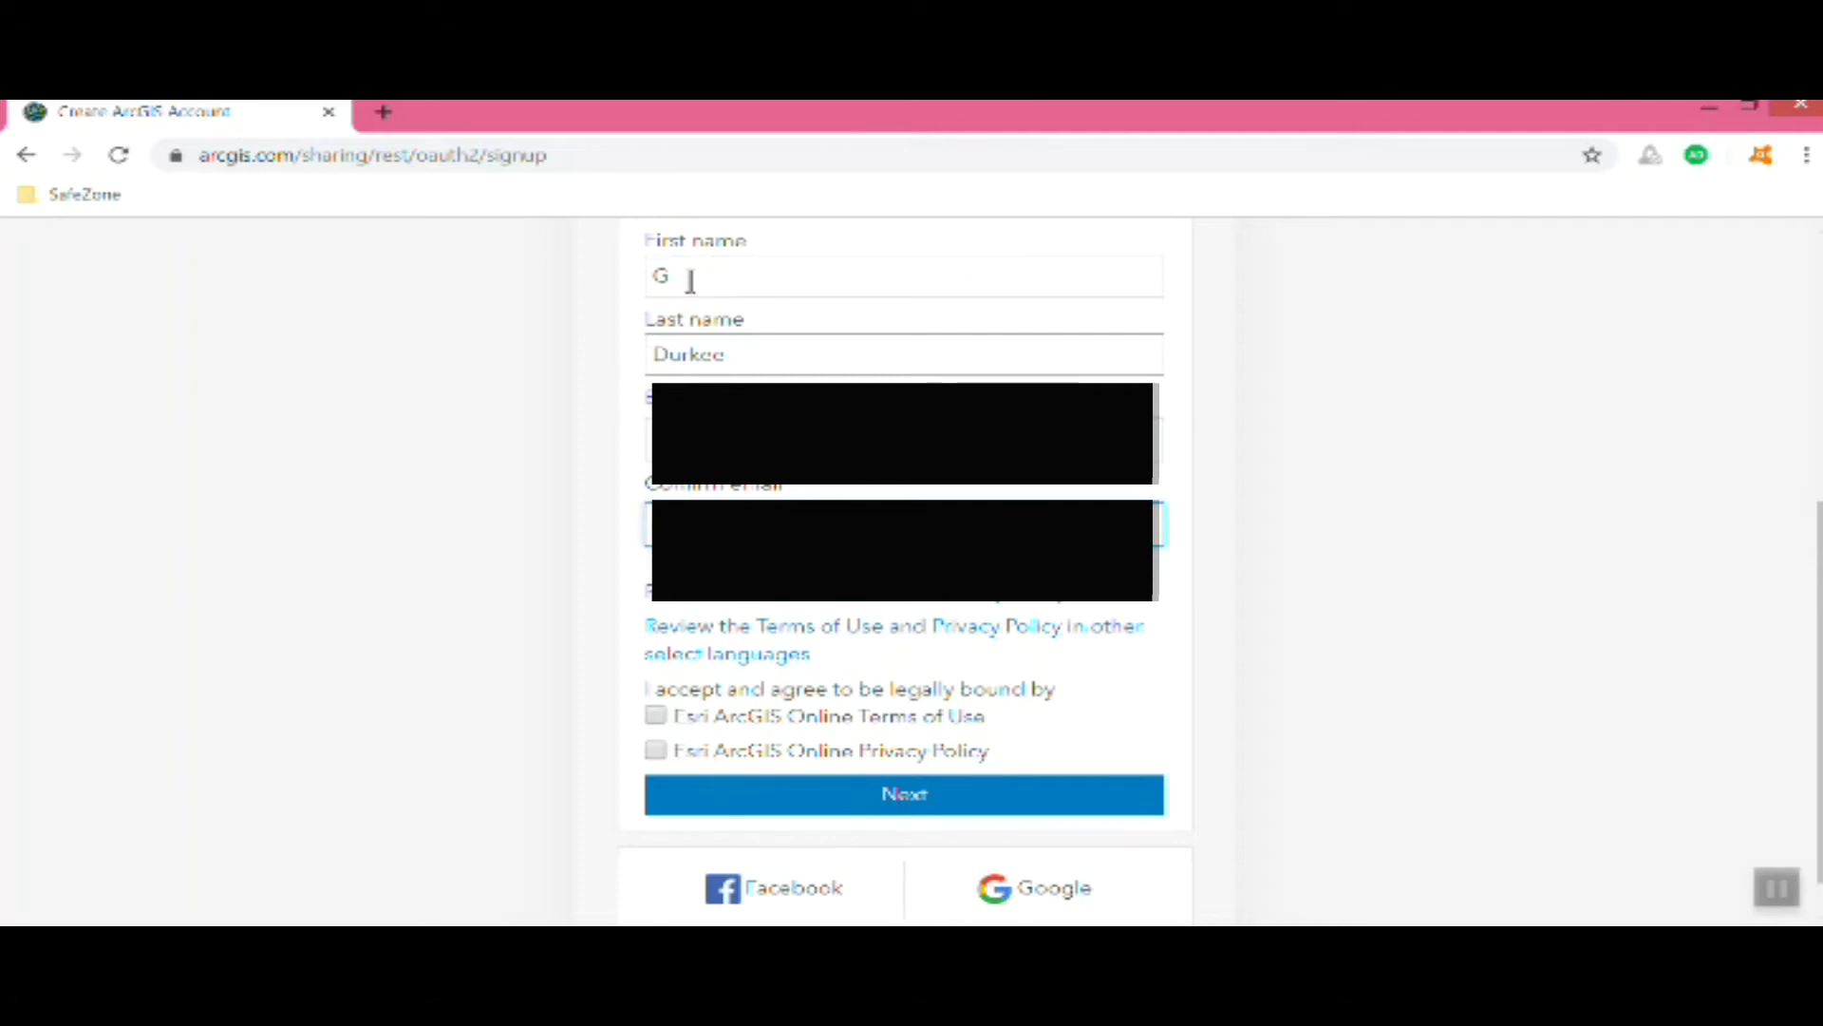
pyautogui.click(655, 715)
pyautogui.click(656, 750)
# Submit the sign-up form and copy the account activation link from the confirmation e-mail
pyautogui.click(755, 796)
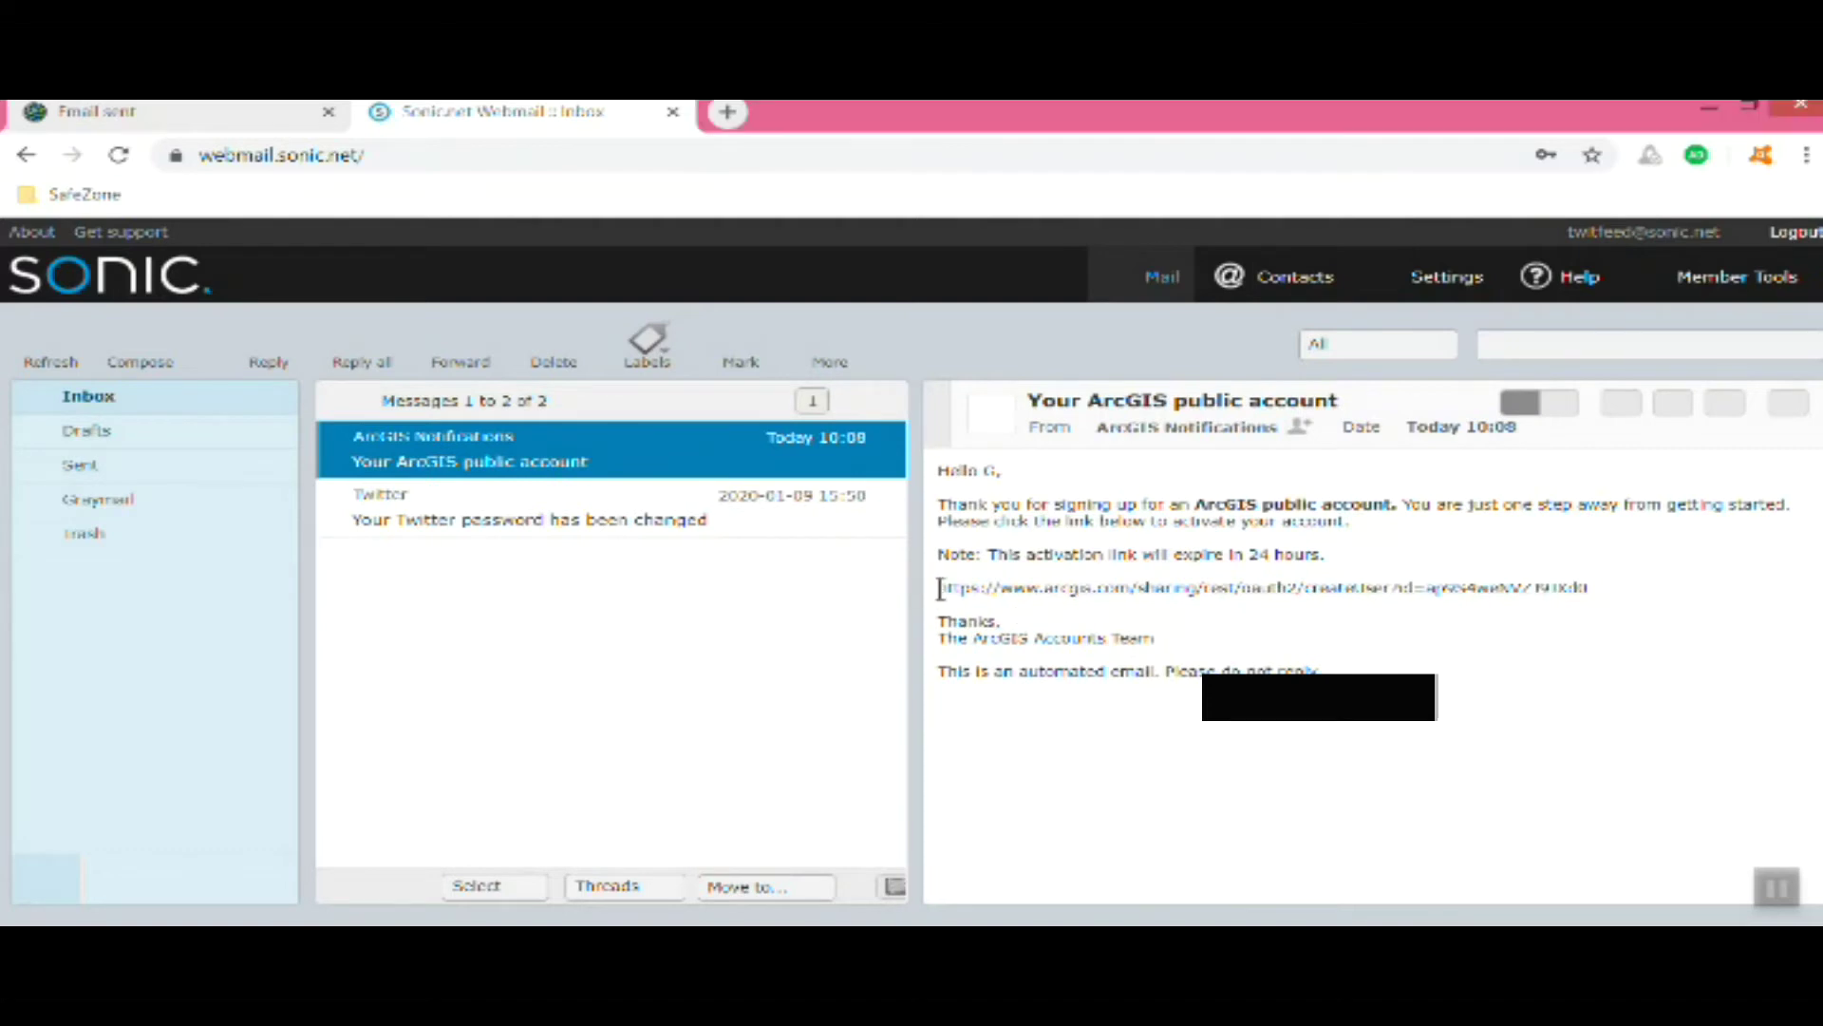
pyautogui.moveTo(939, 587); pyautogui.dragTo(1595, 593)
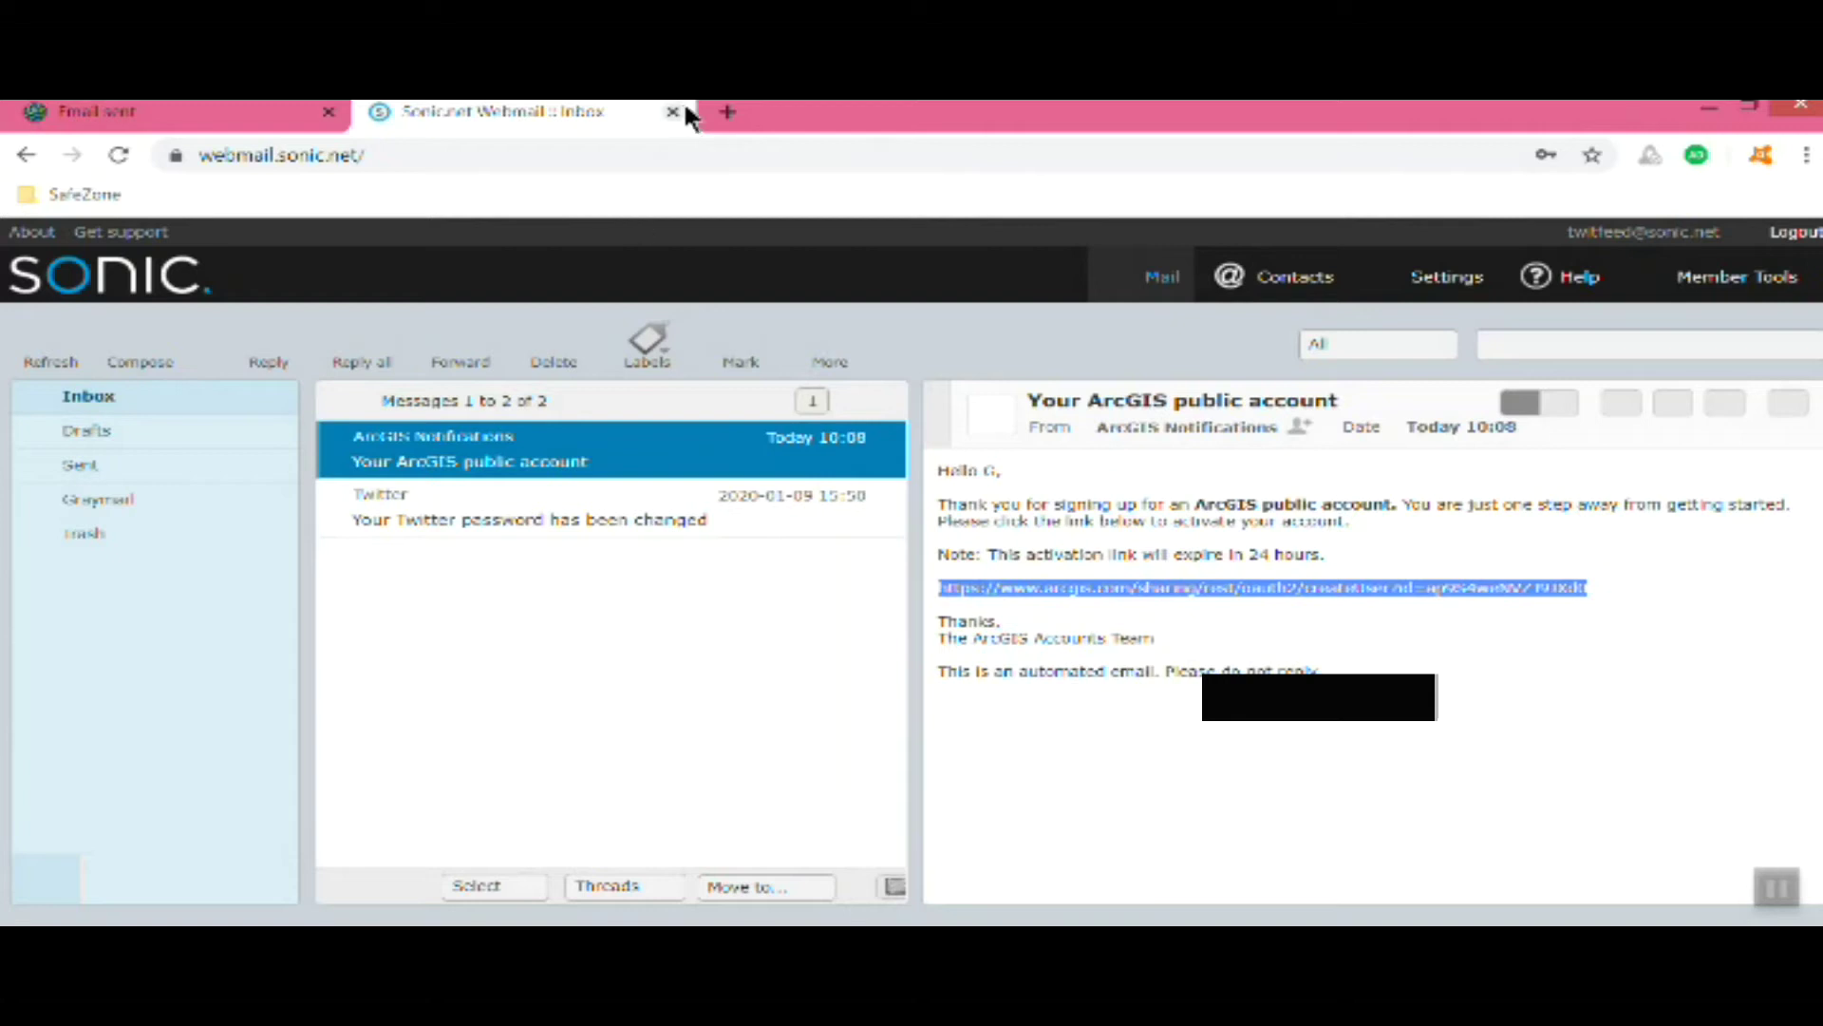
pyautogui.click(722, 114)
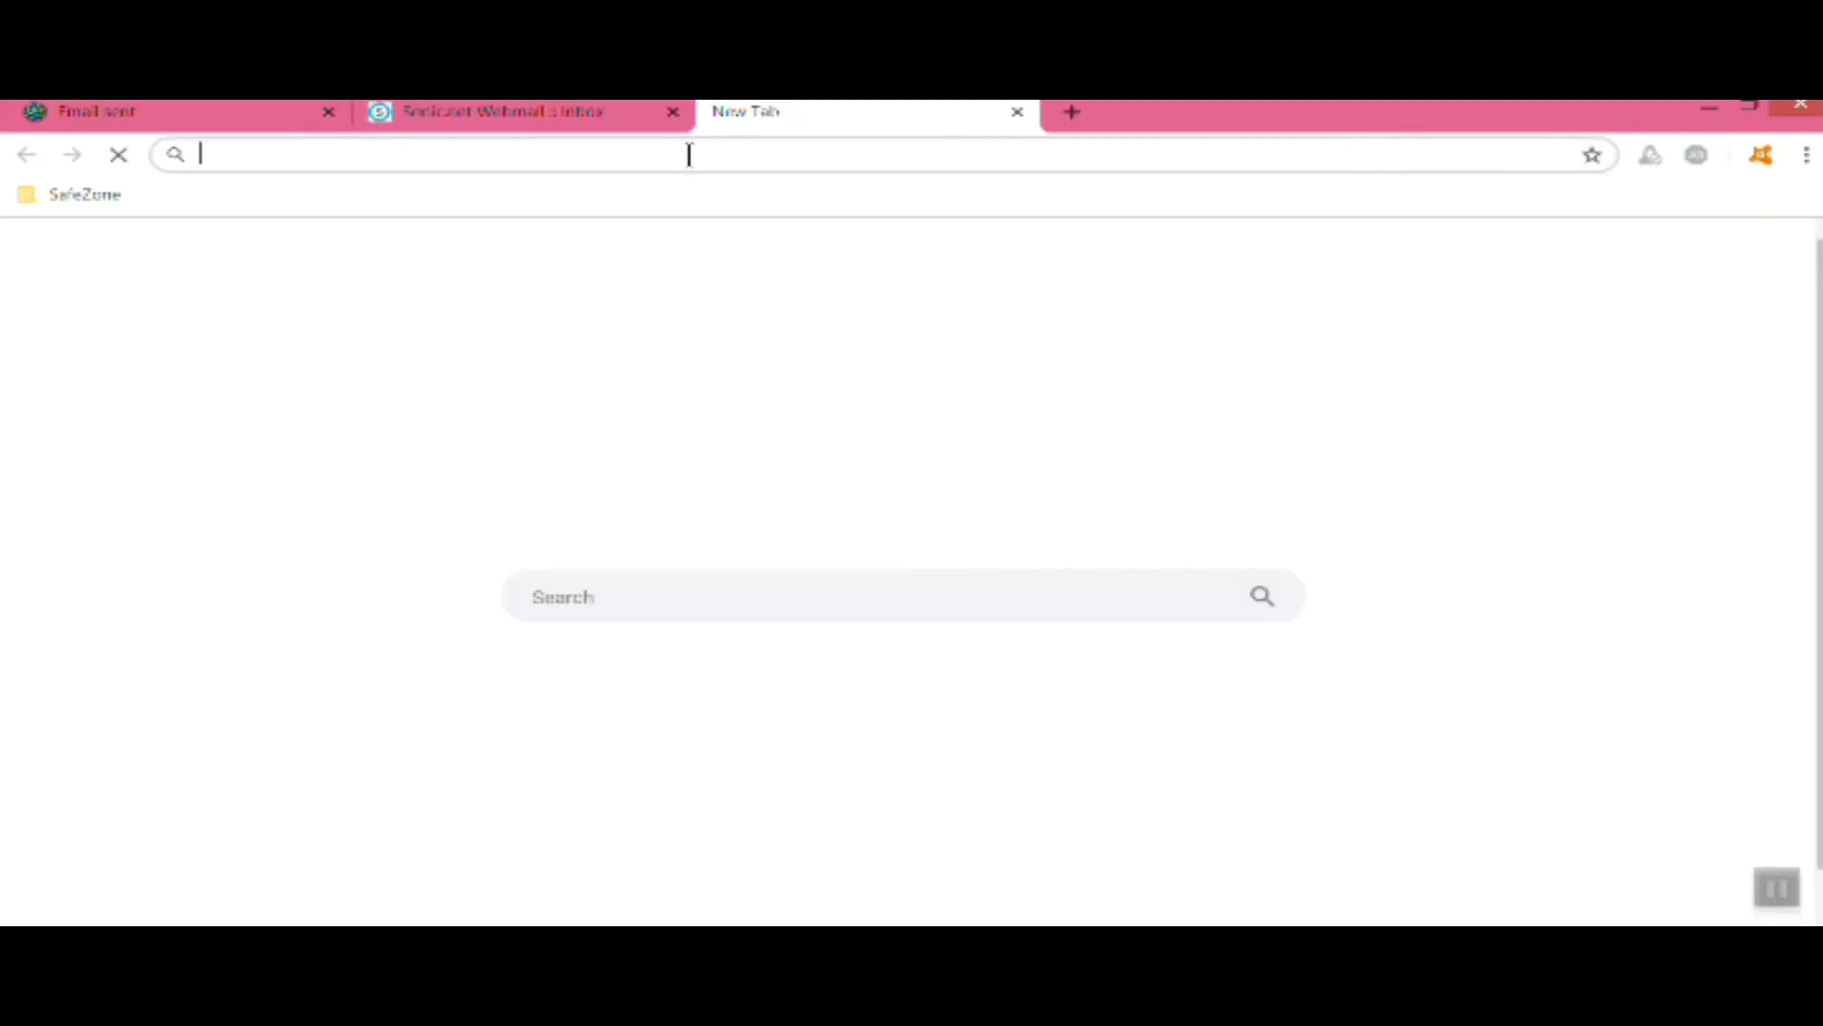
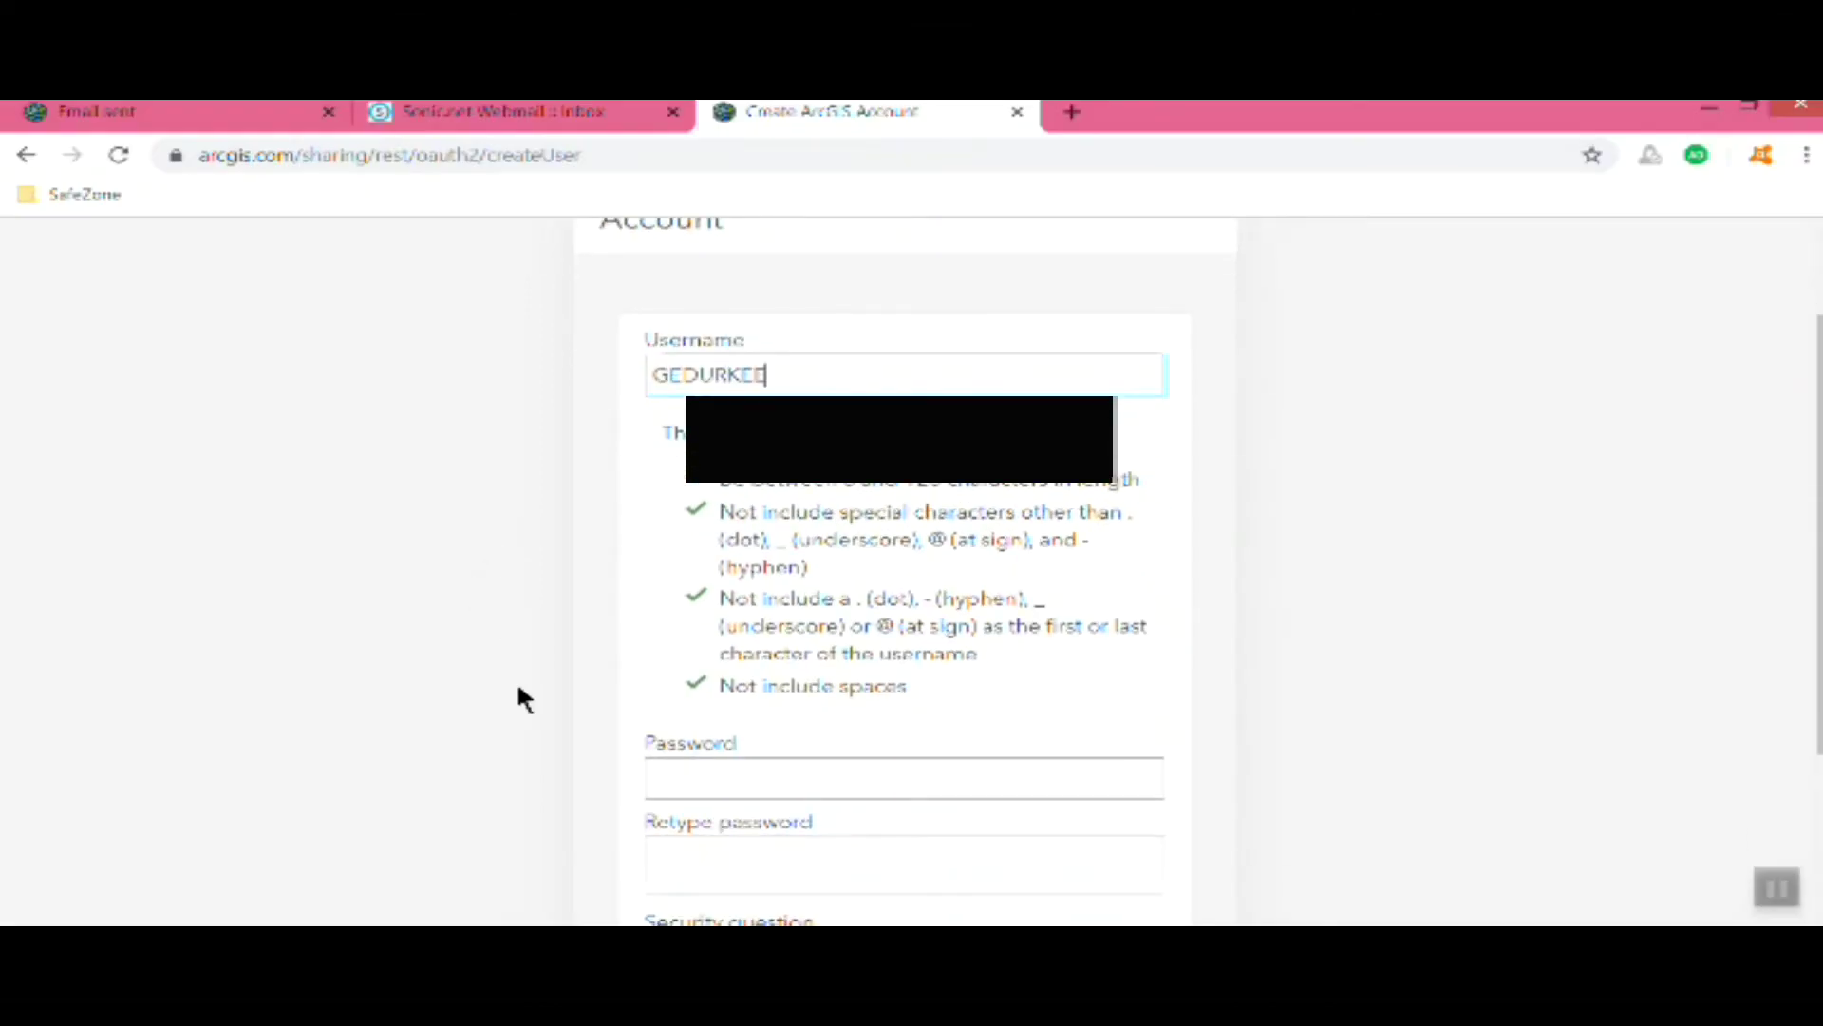
# Open the activation link, set the account username and password, and save the password in the browser
pyautogui.press('Tab')
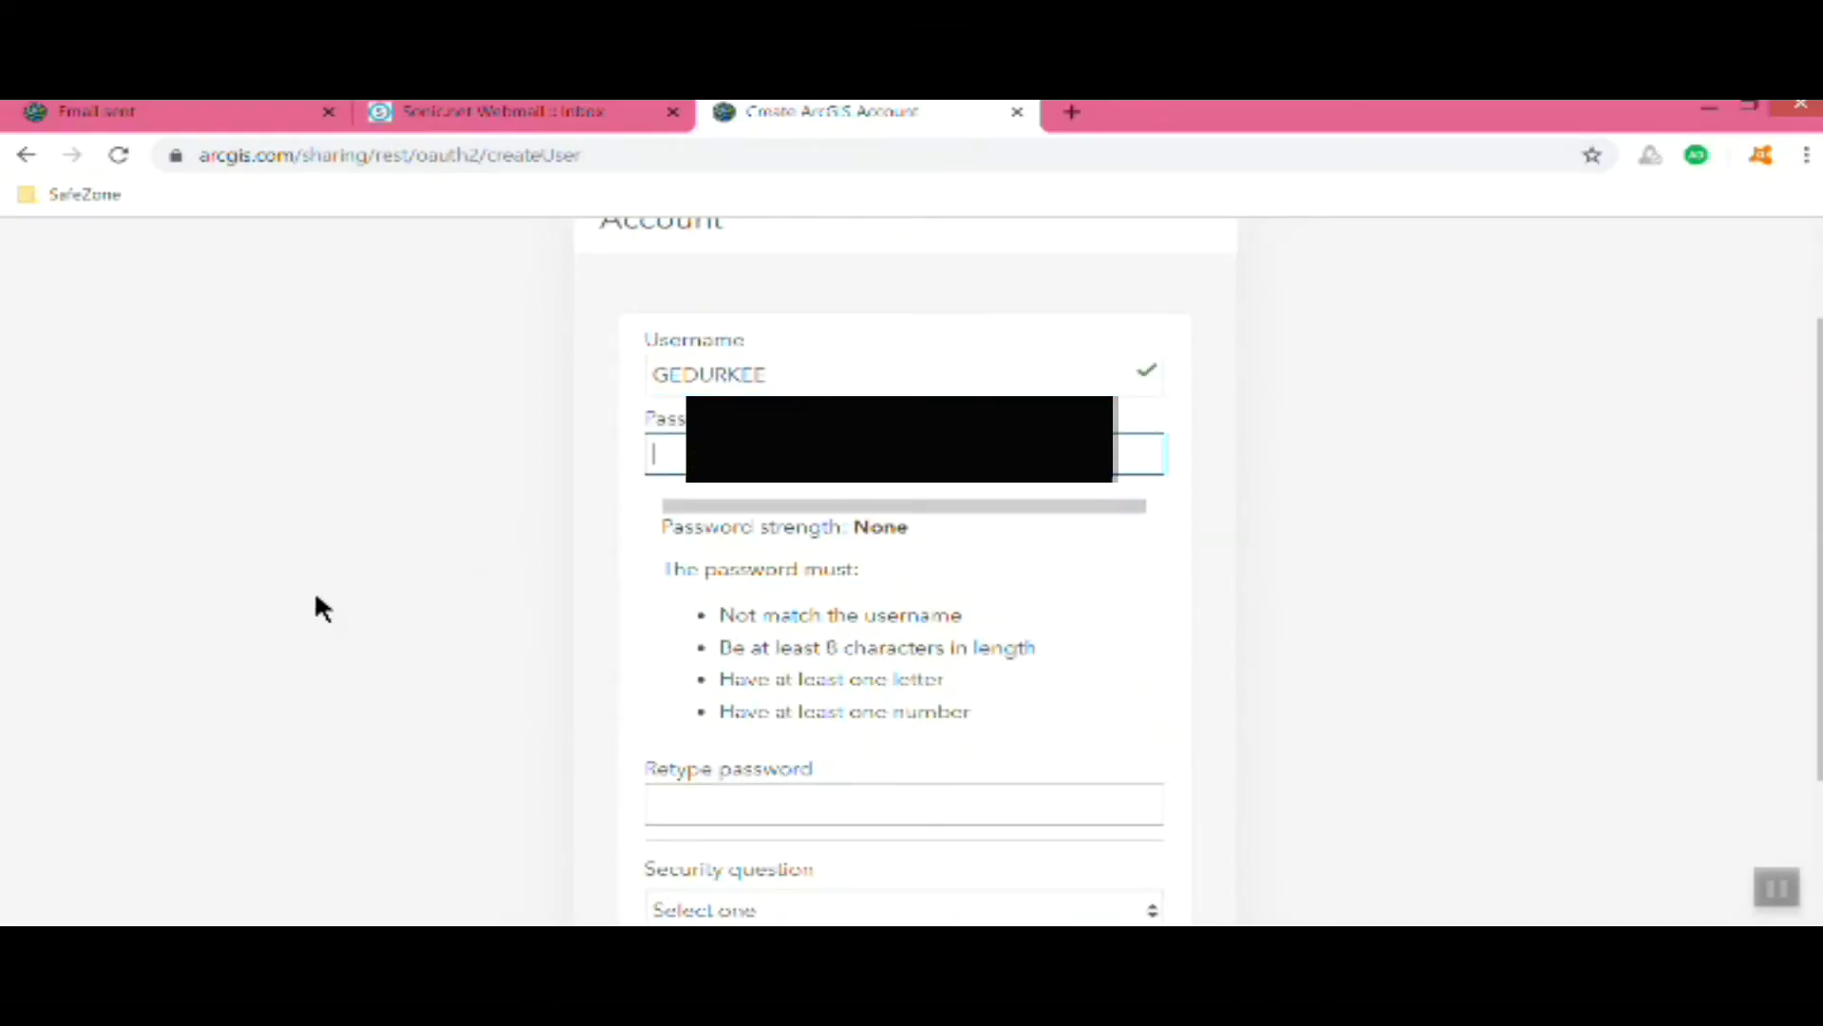
pyautogui.scroll(-2, 280, 631)
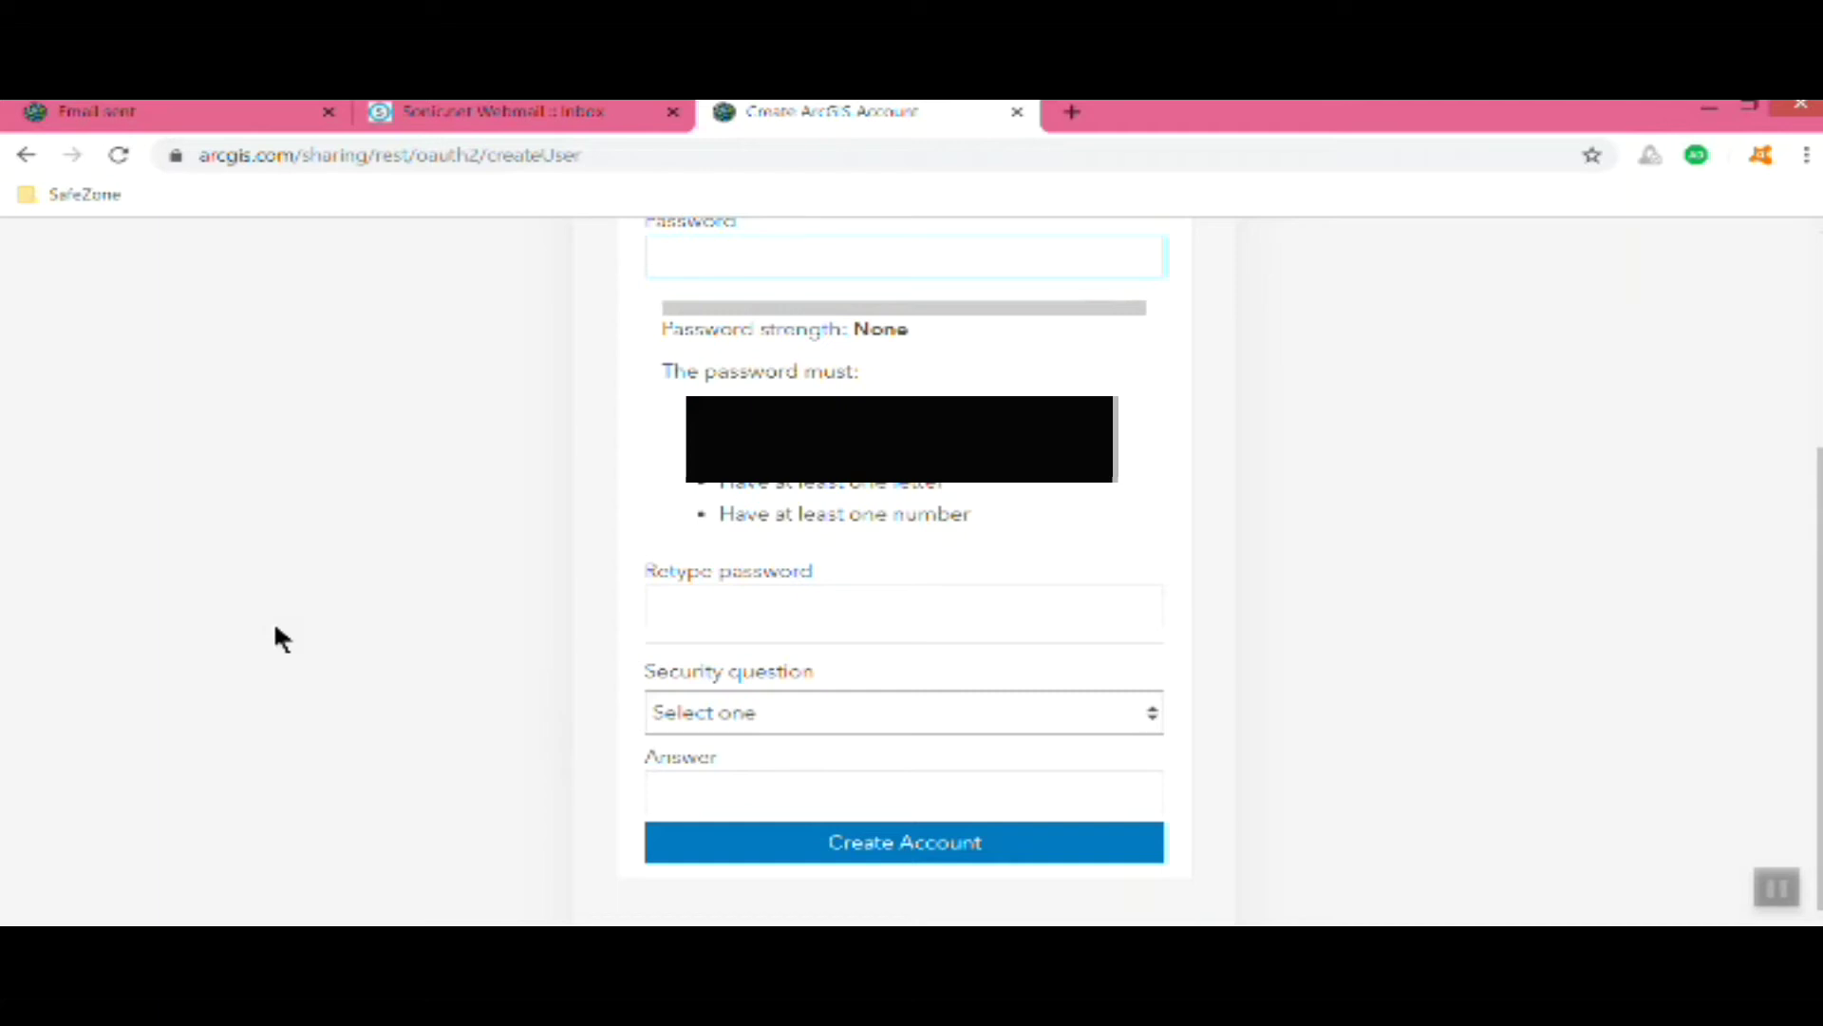
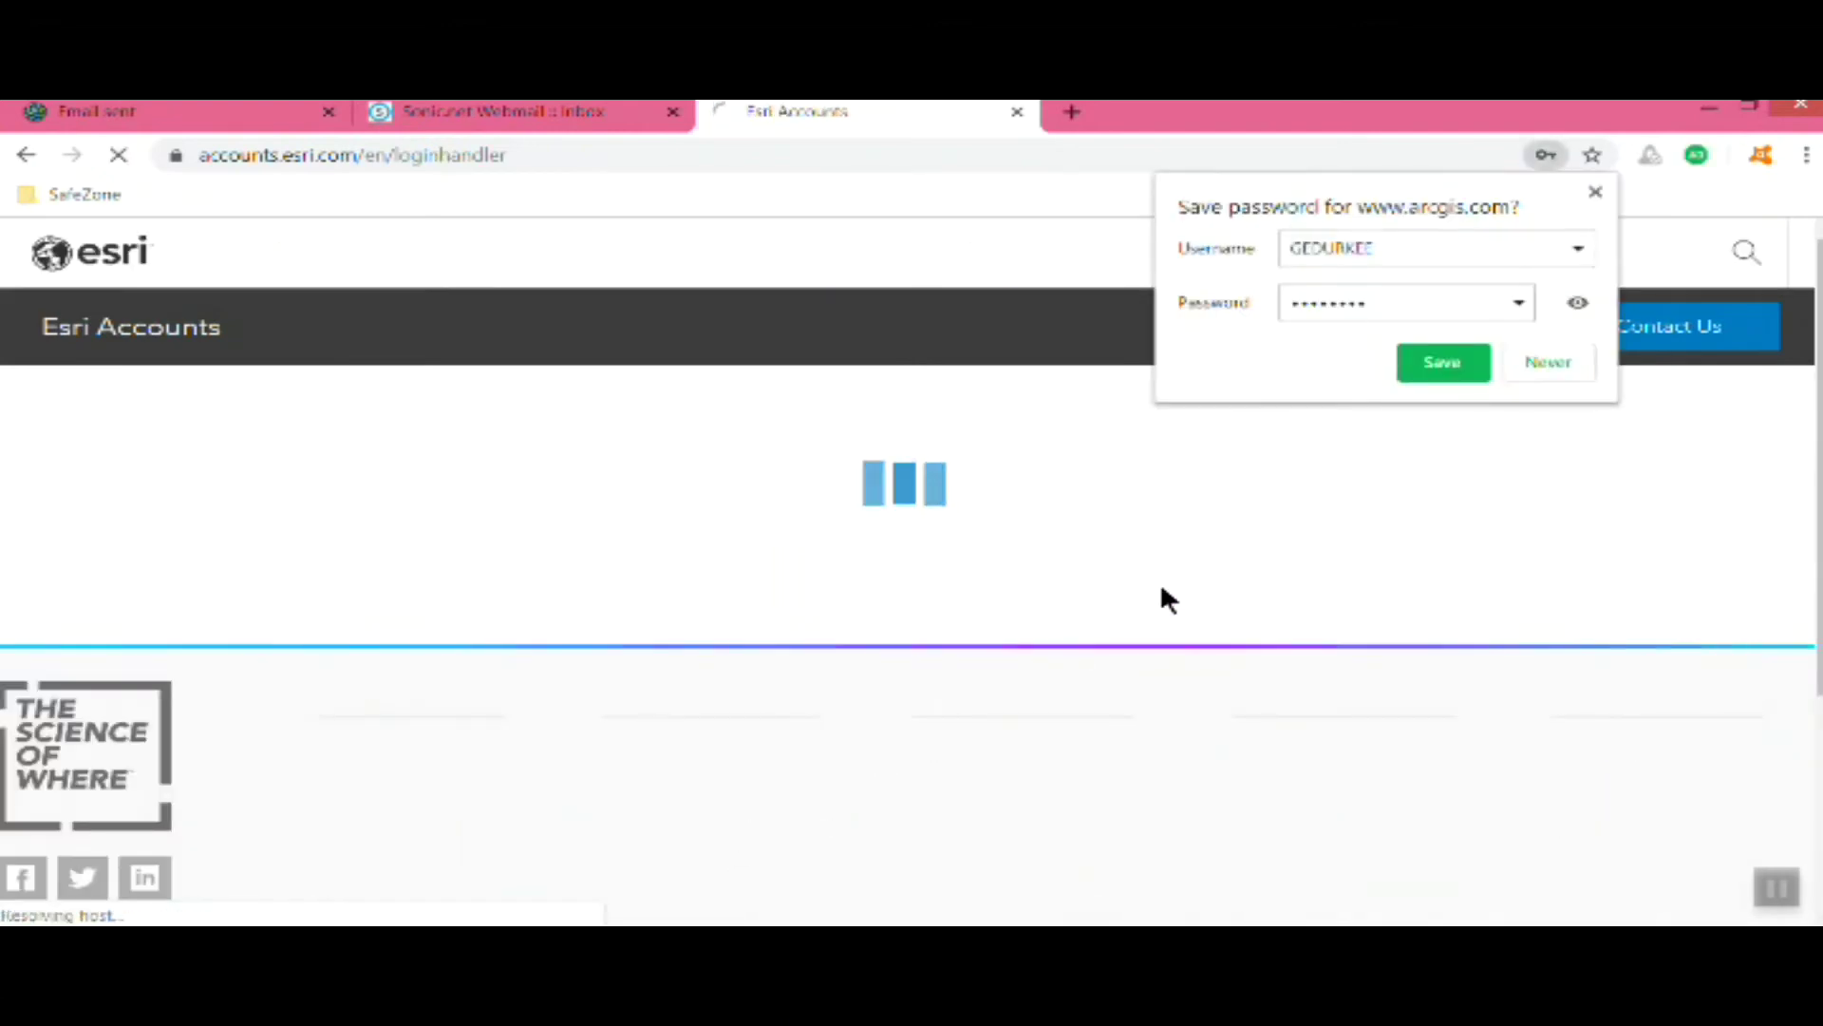
pyautogui.click(1462, 365)
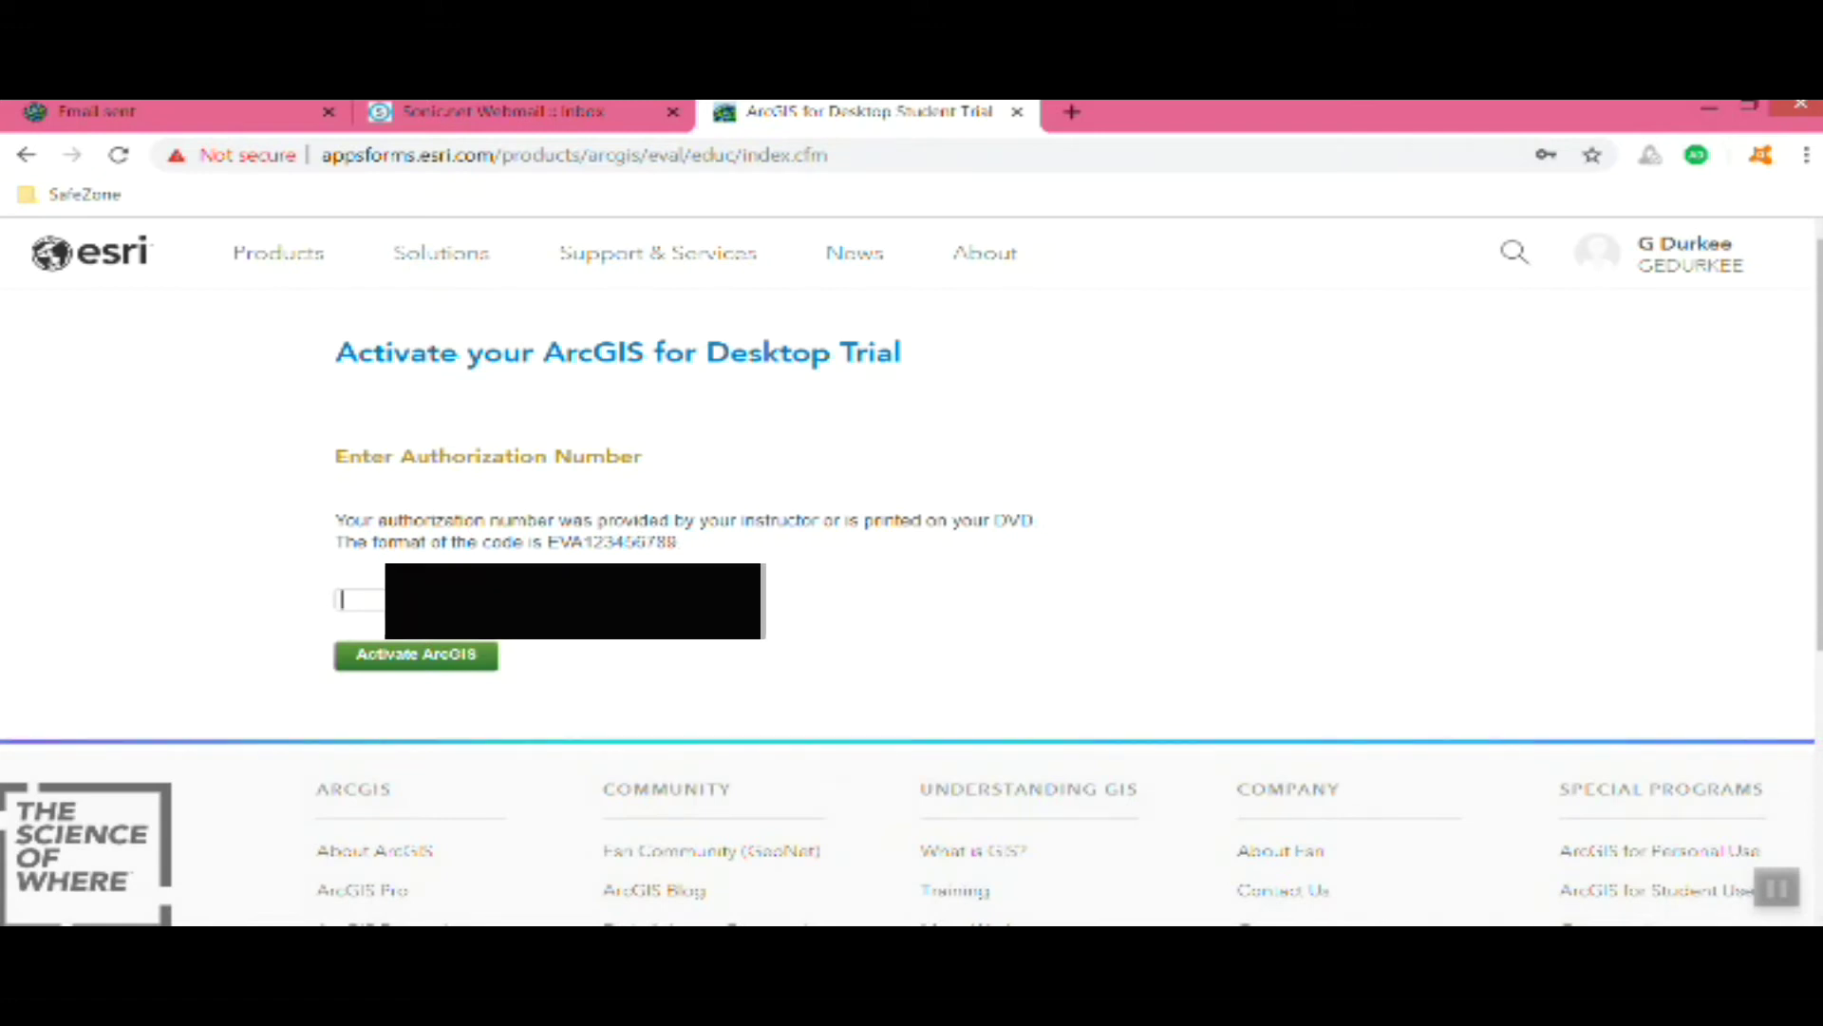
# Enter the EVA authorization number to activate the ArcGIS Desktop trial
pyautogui.click(341, 598)
pyautogui.write('E')
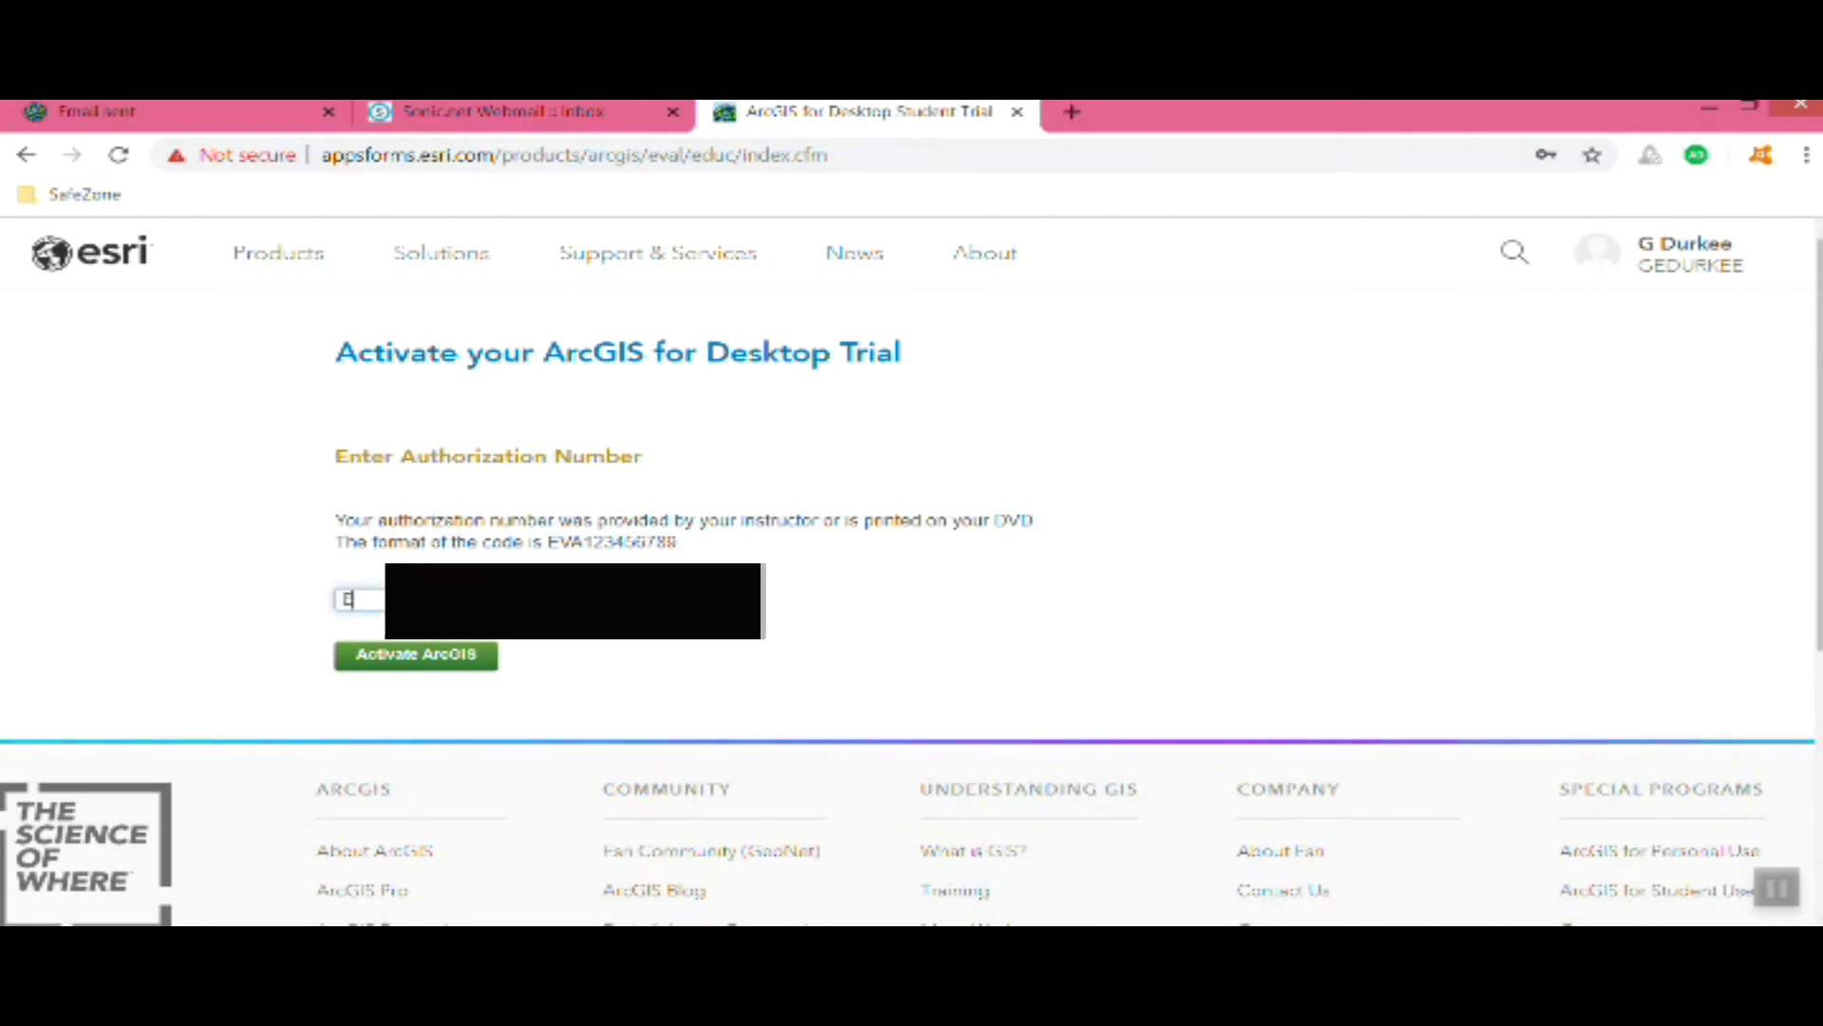
pyautogui.write('VA')
pyautogui.write('1')
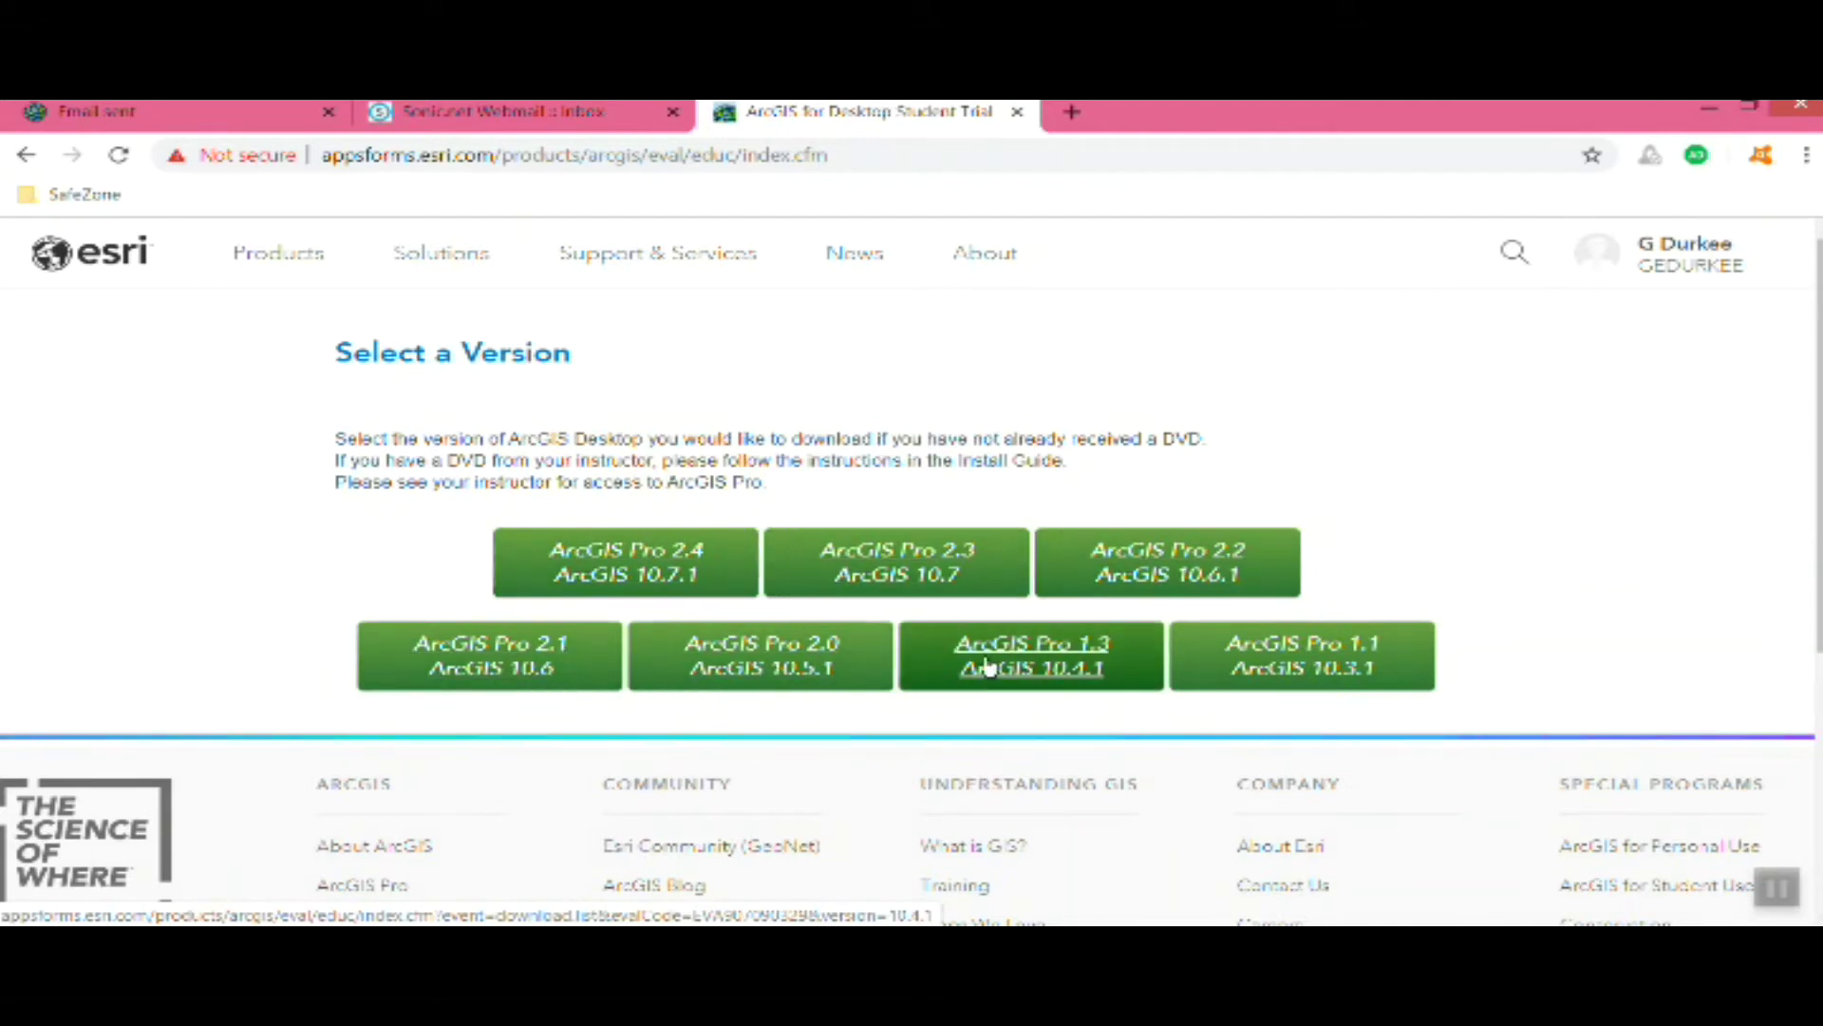
# Choose ArcGIS 10.7.1 and download the ArcGIS Desktop (ArcMap) installer
pyautogui.click(647, 572)
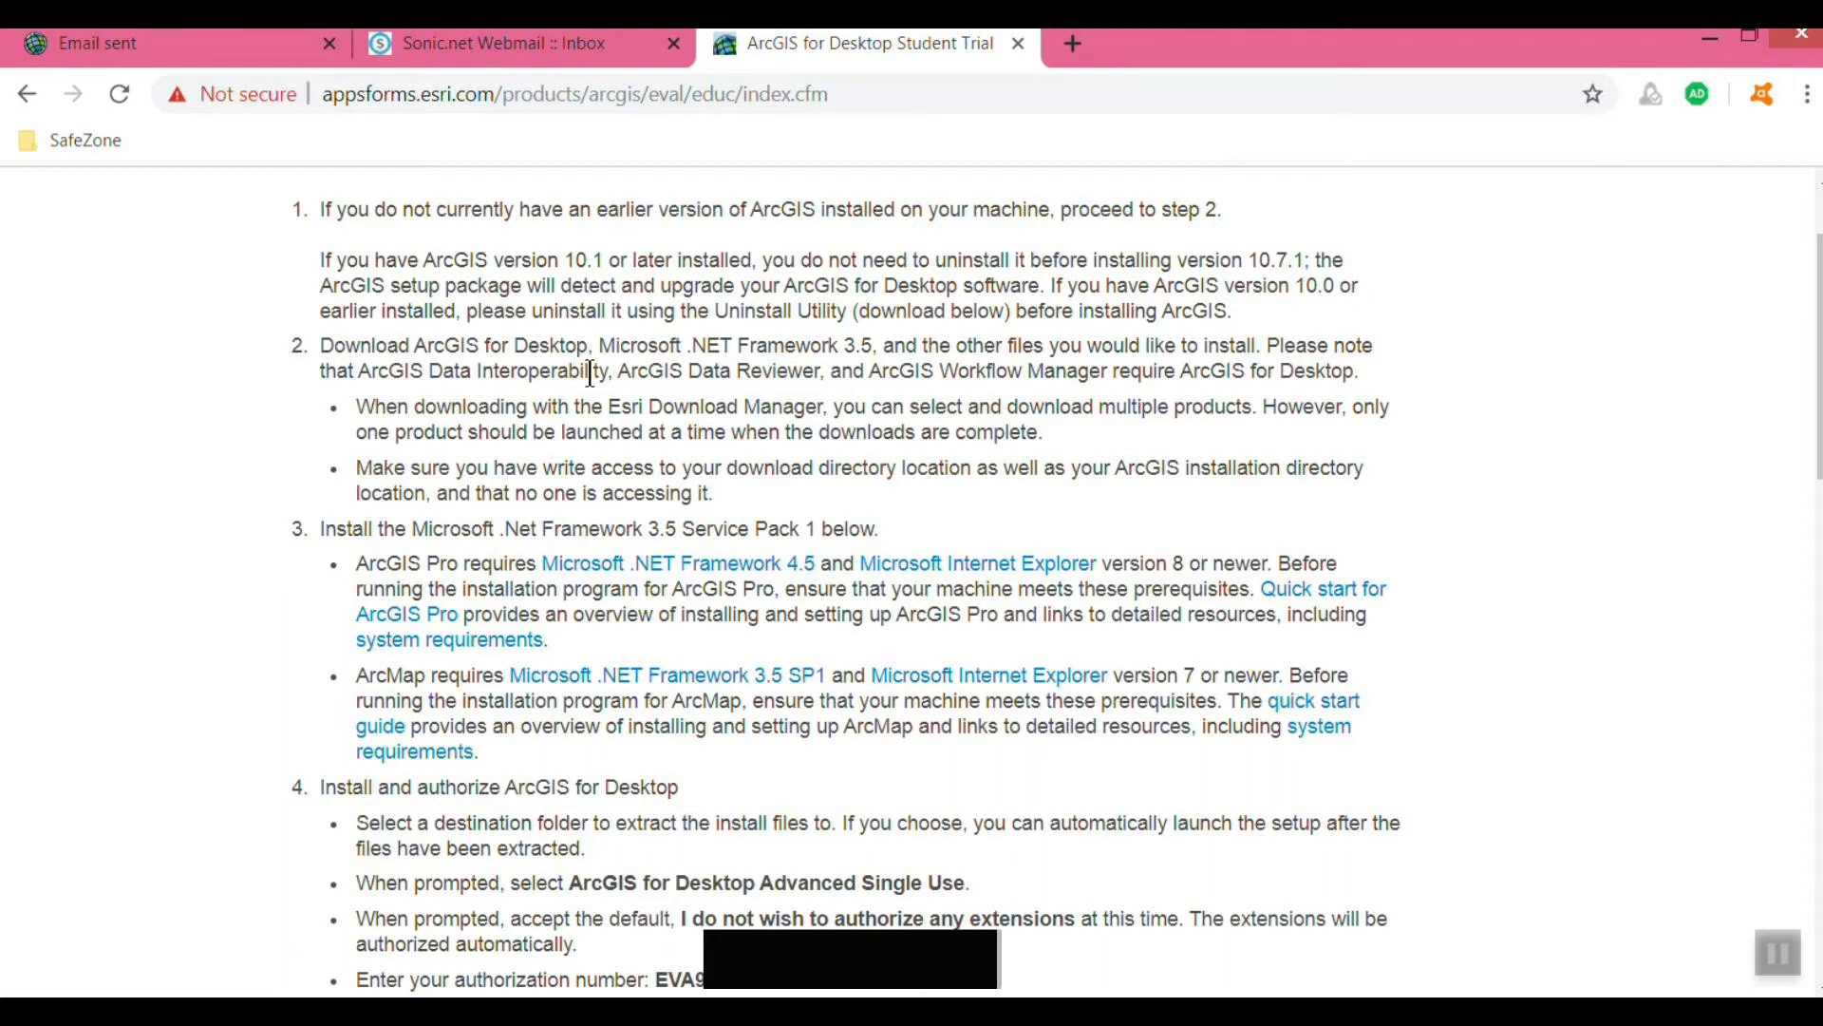
pyautogui.scroll(-10, 590, 372)
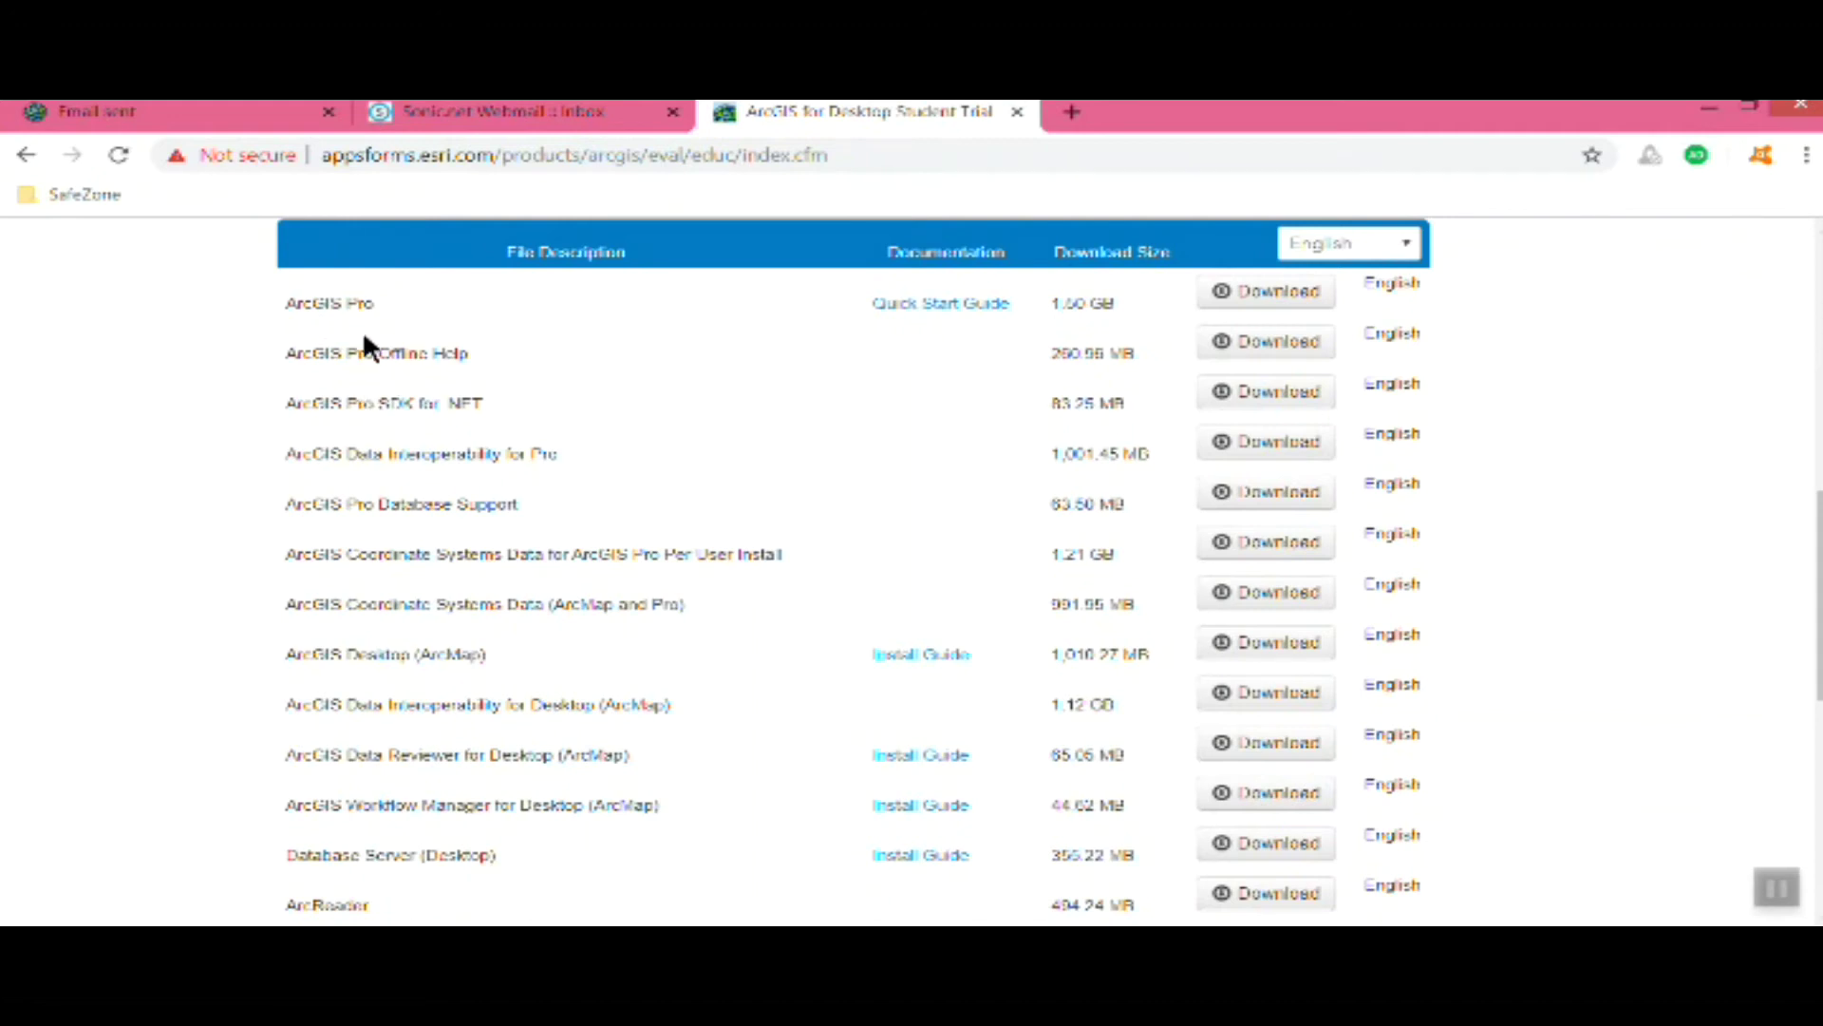
pyautogui.scroll(-1, 373, 494)
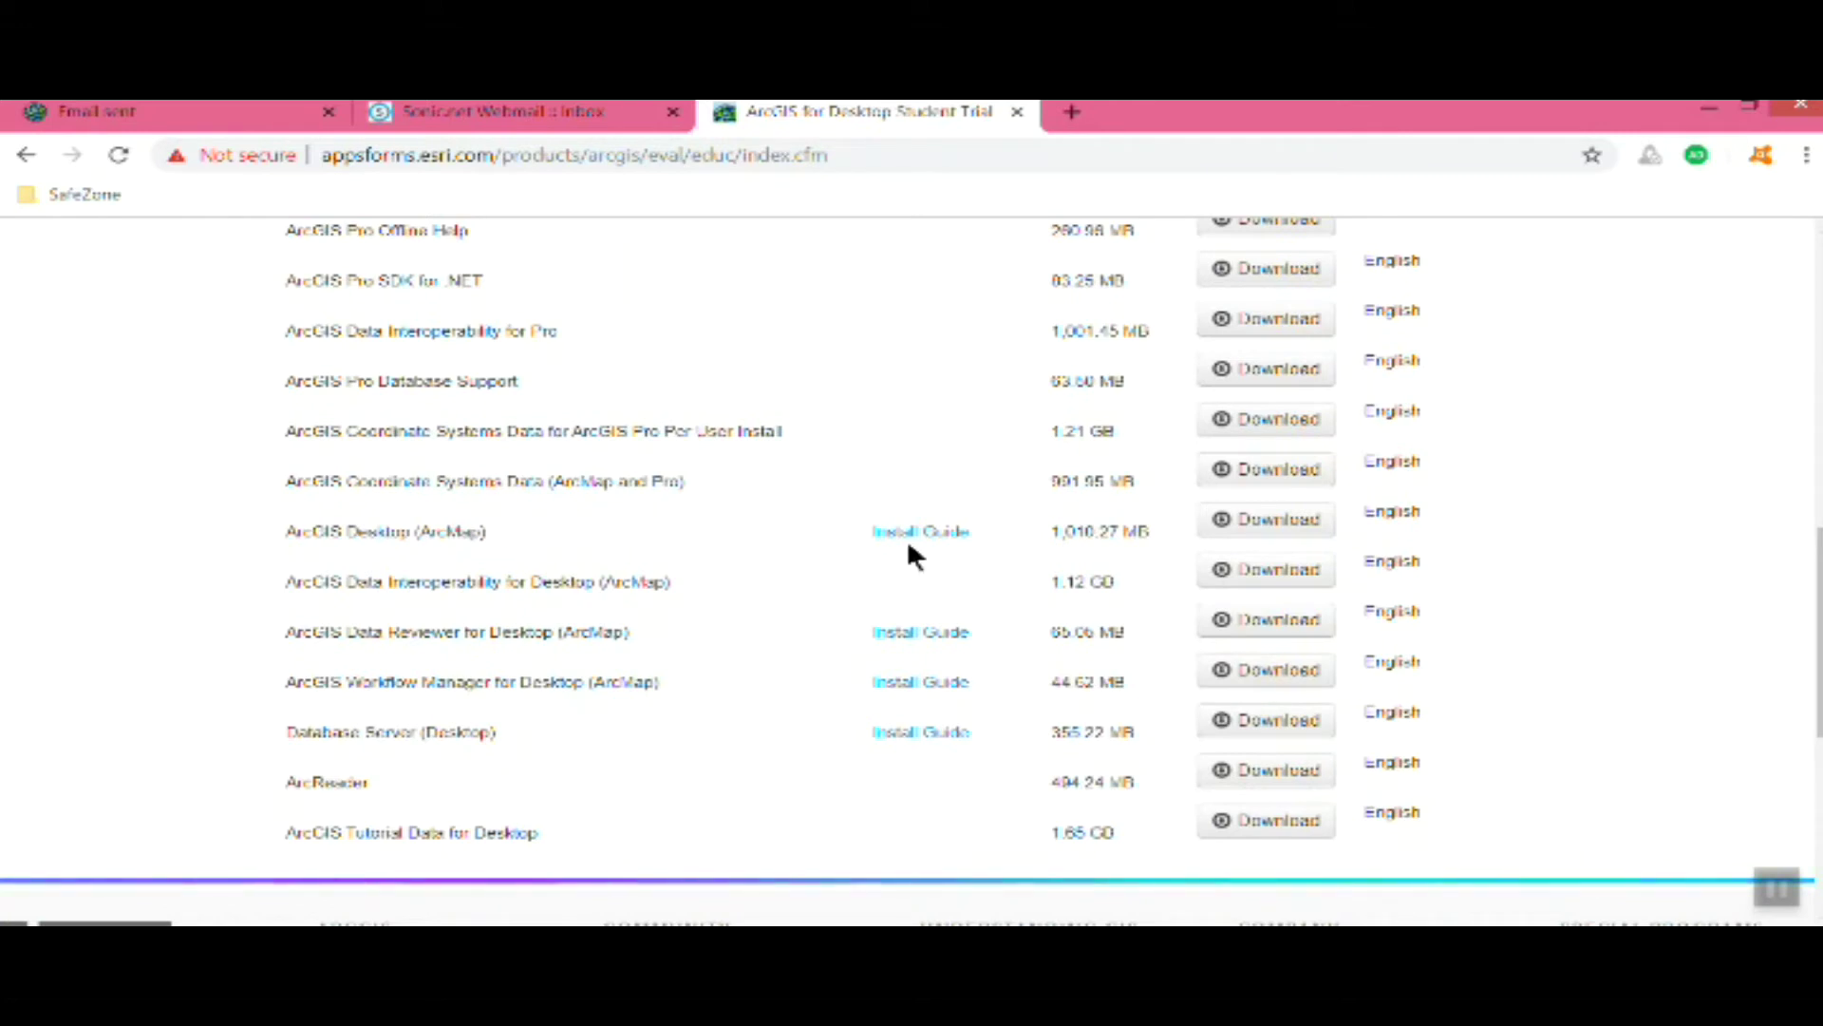
pyautogui.click(1279, 520)
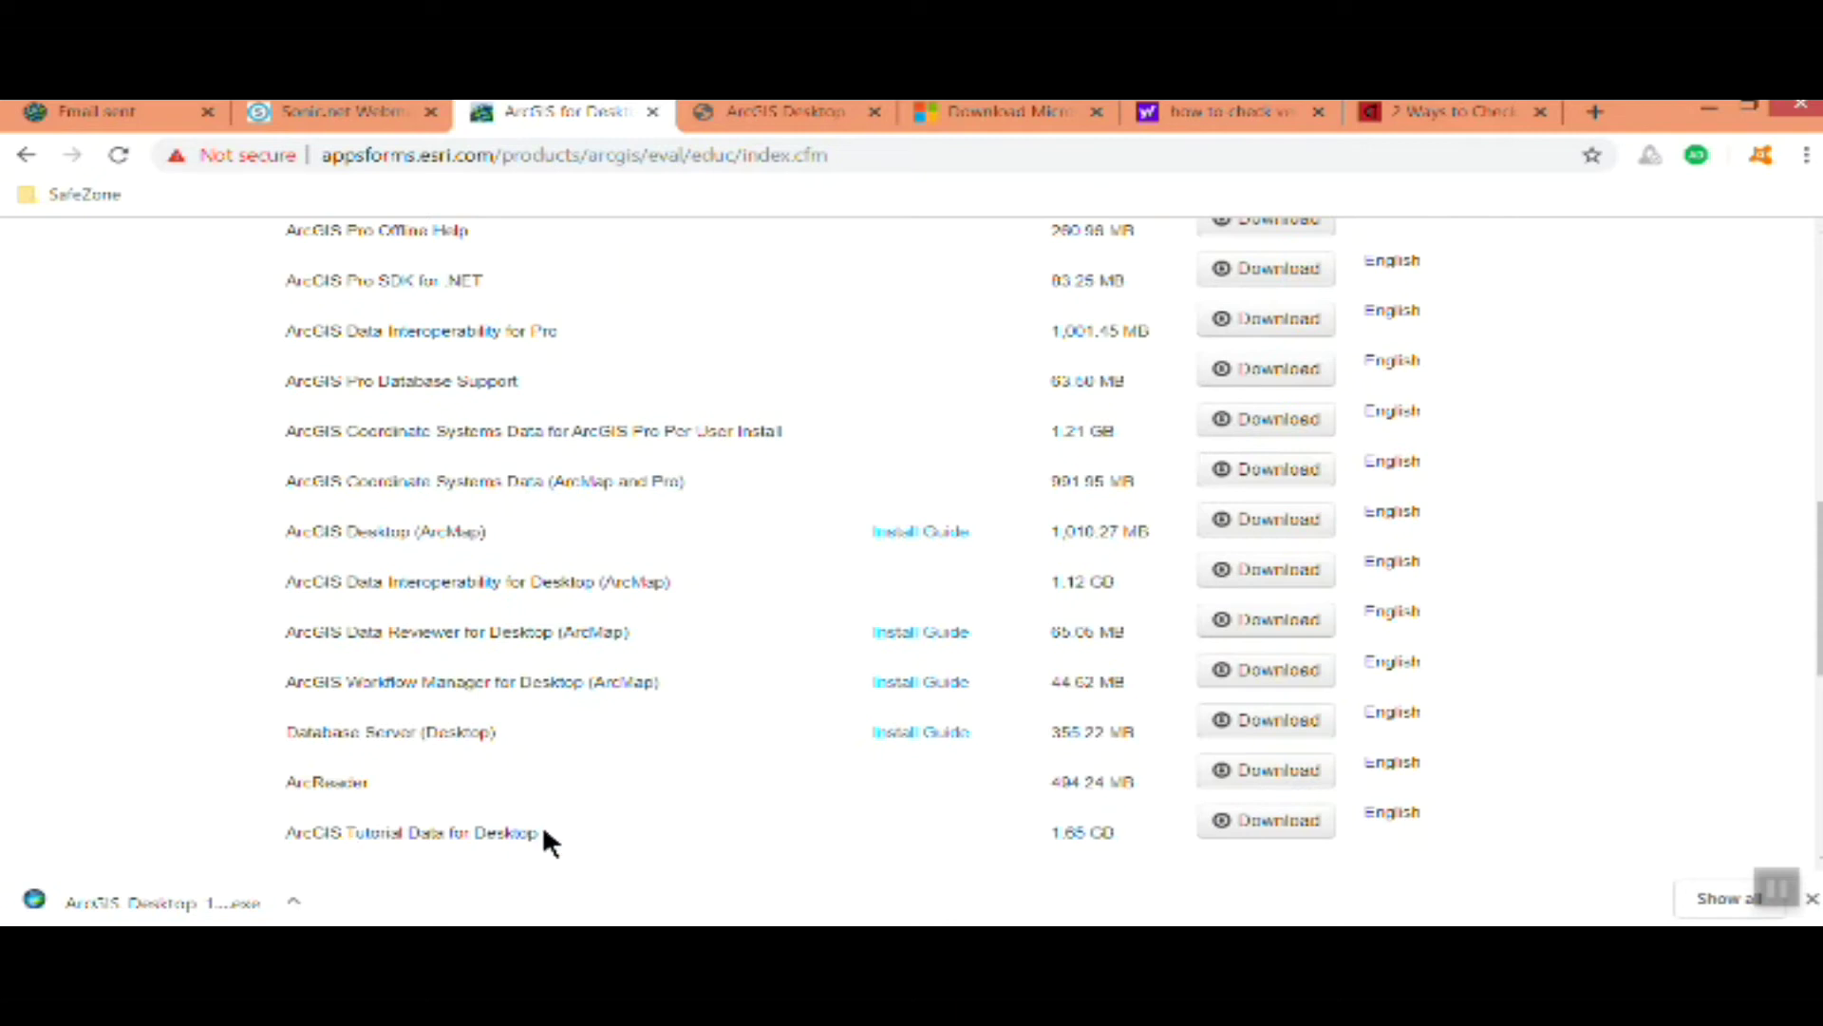
pyautogui.scroll(2, 524, 517)
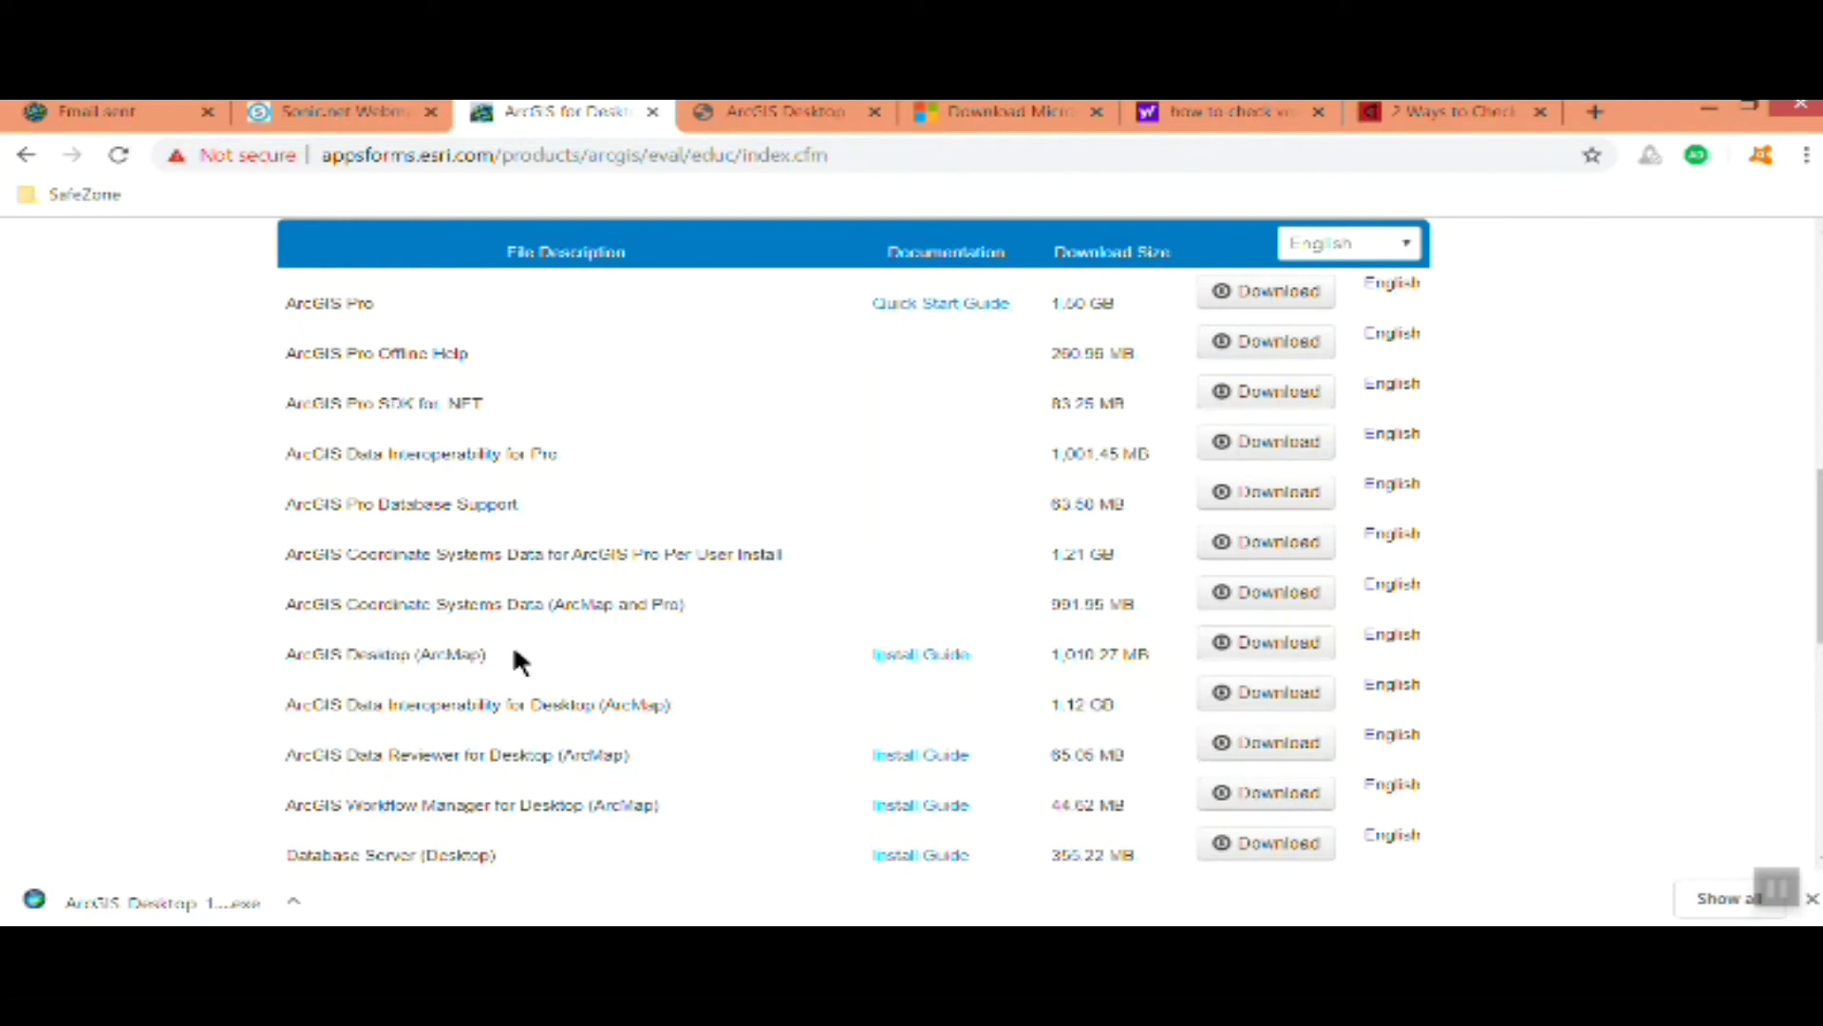
pyautogui.scroll(1, 516, 653)
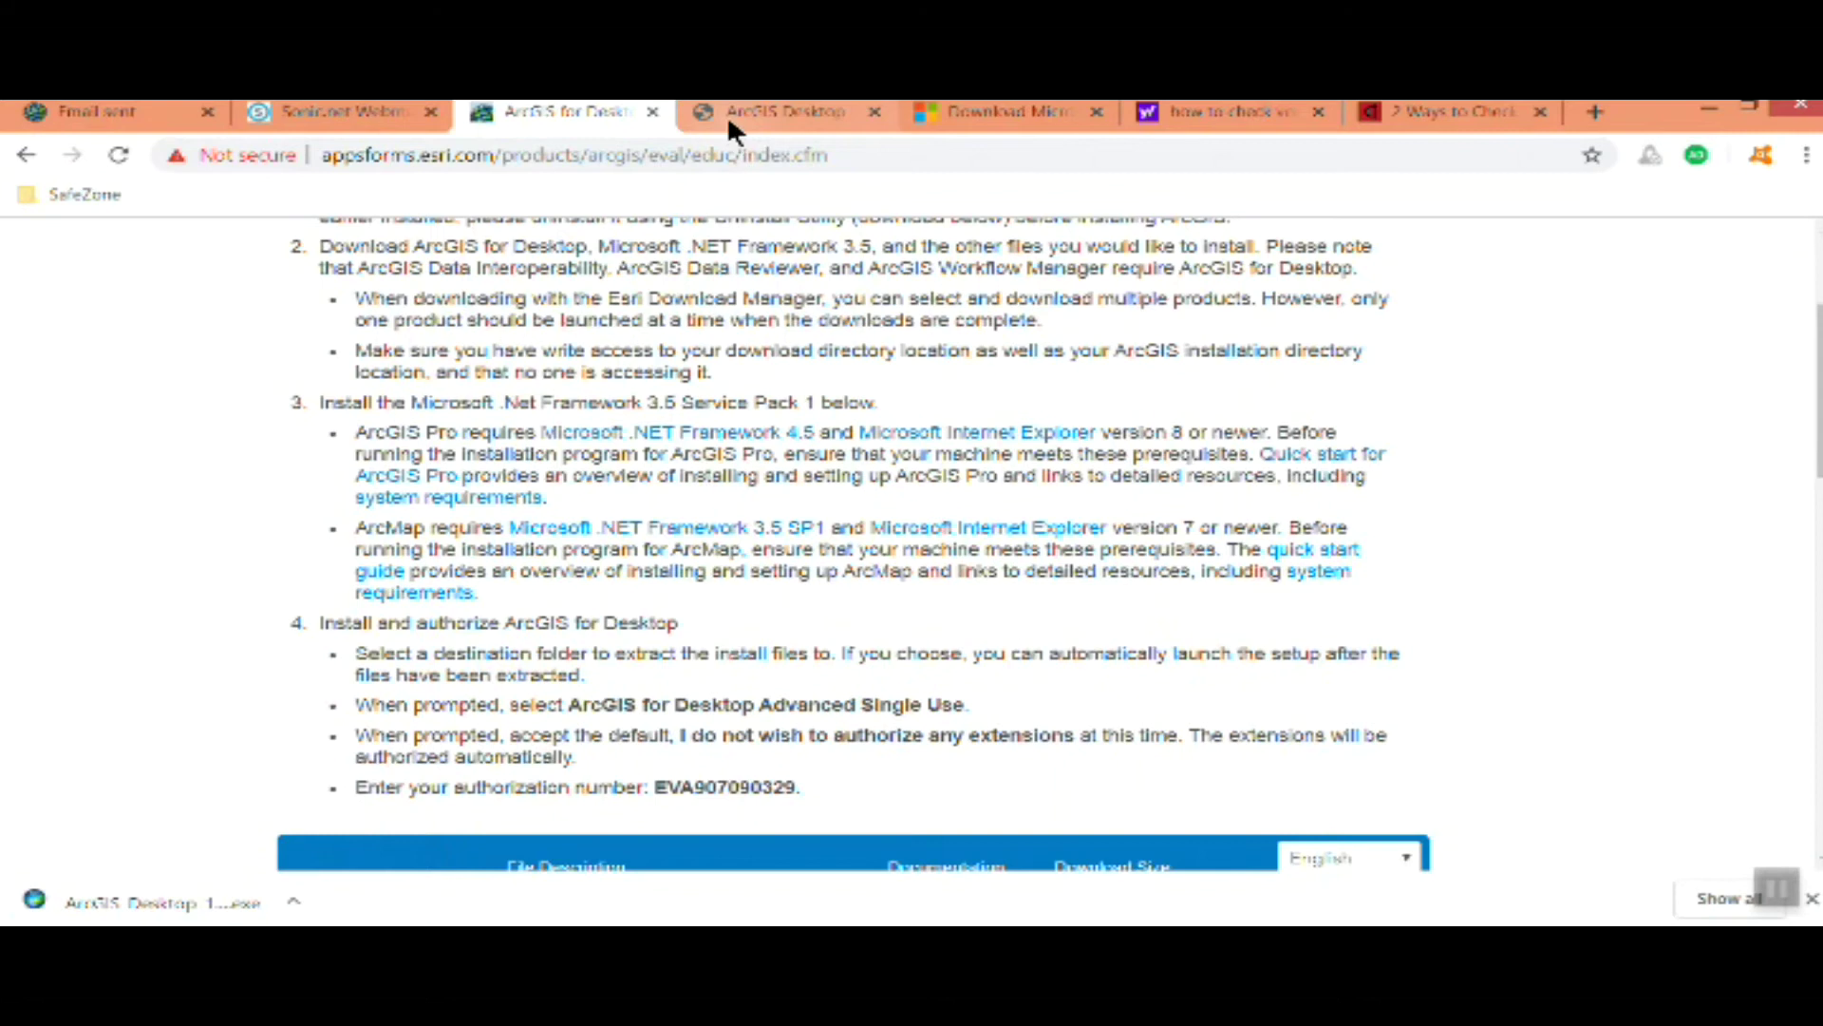
# Review the ArcGIS Desktop 10.7.x system requirements, noting the .NET Framework 4.5.2 requirement
pyautogui.click(726, 113)
pyautogui.scroll(1, 793, 480)
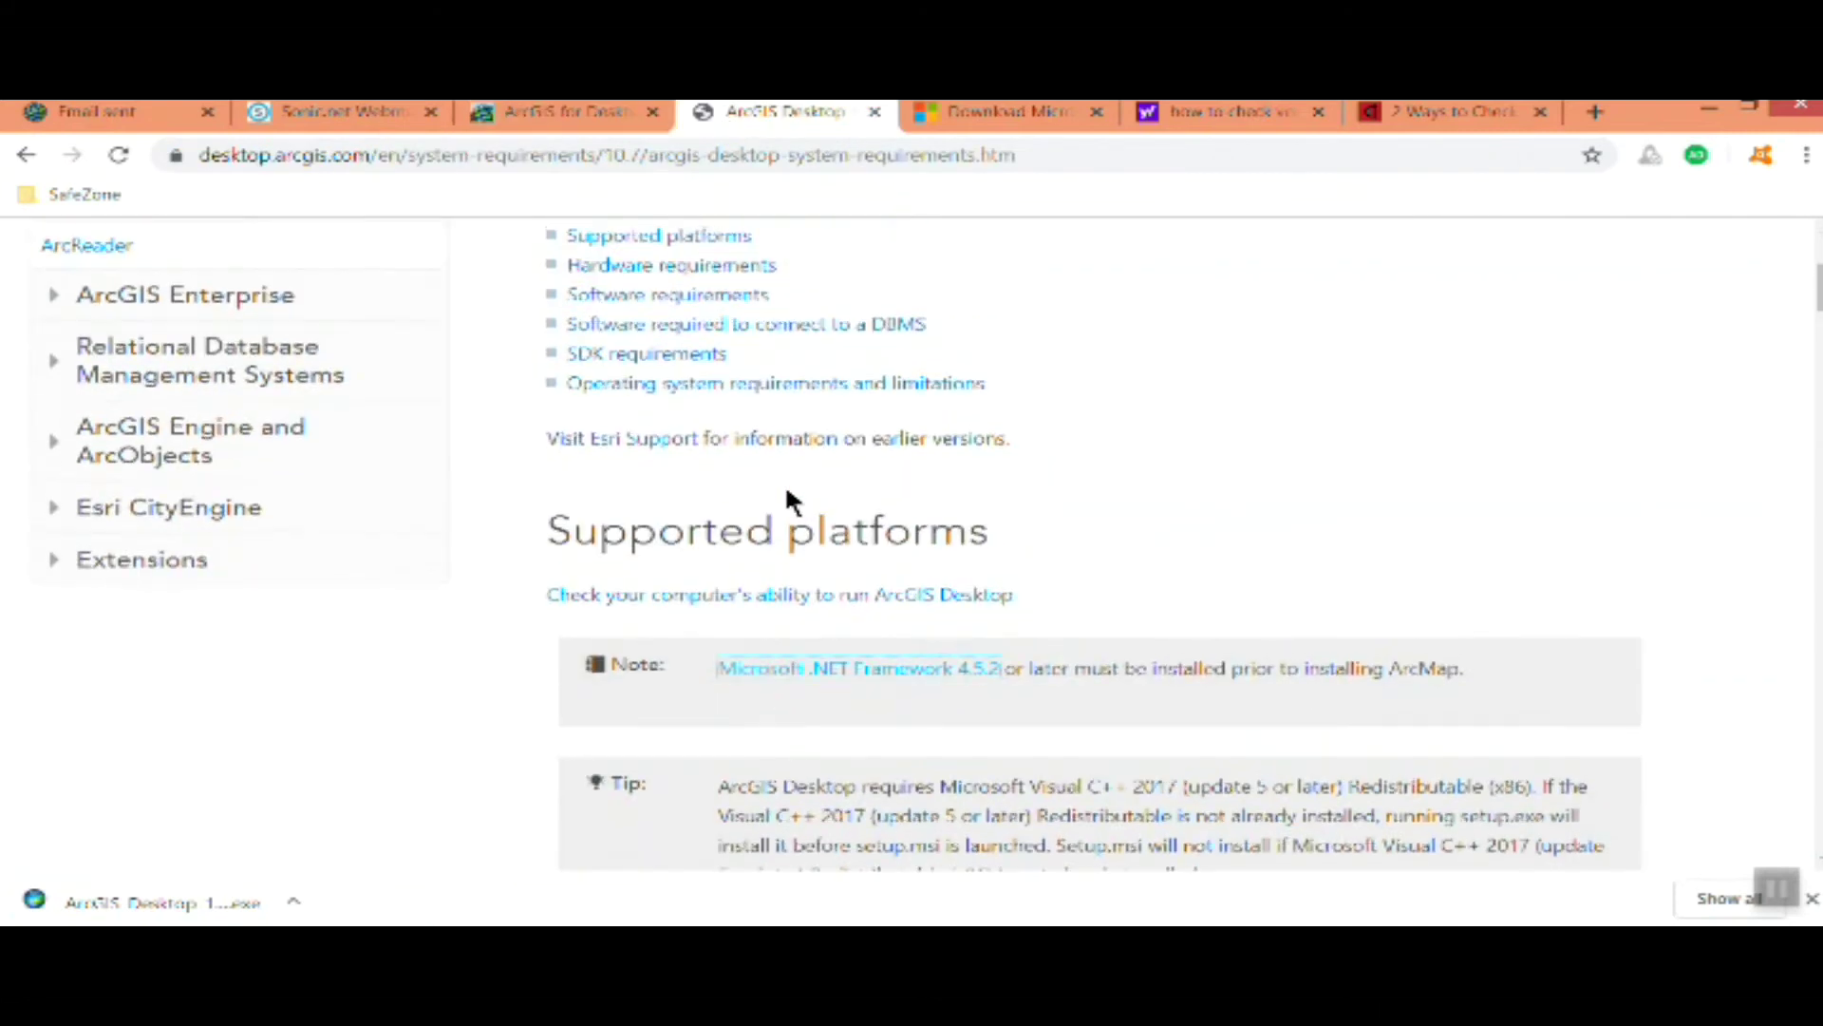
pyautogui.scroll(3, 786, 497)
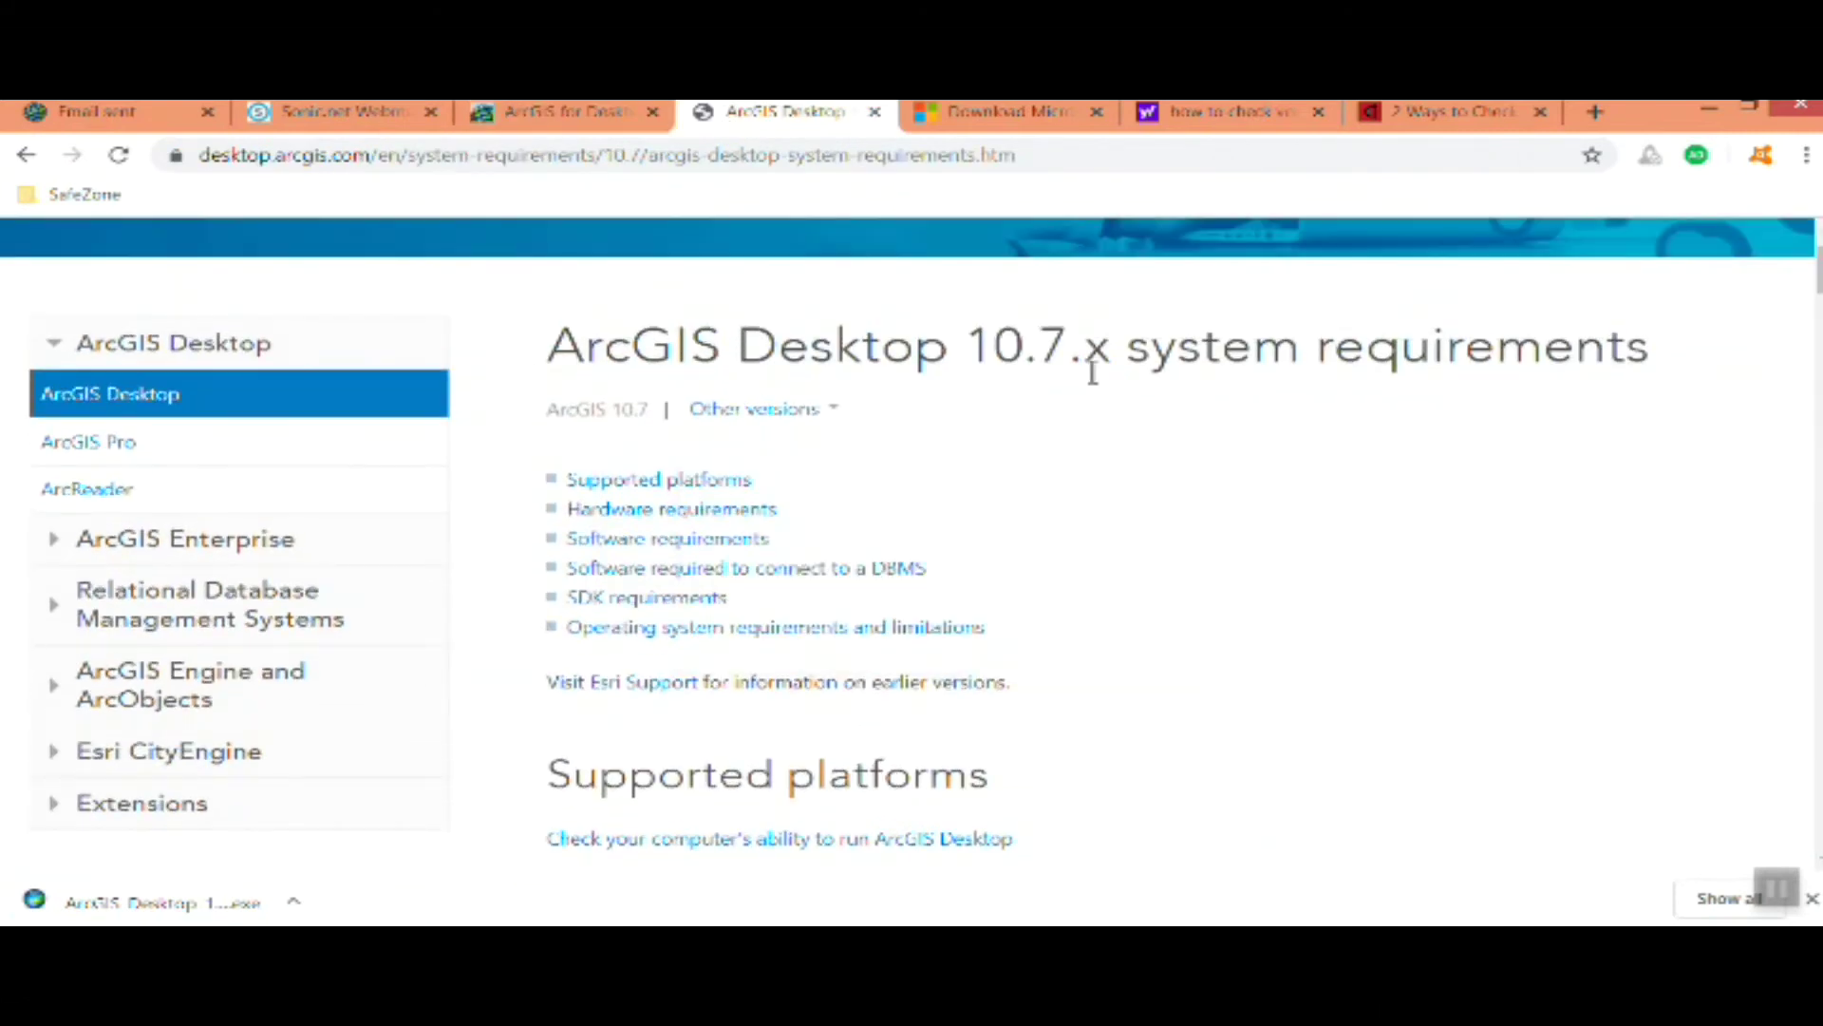
pyautogui.scroll(-3, 1171, 581)
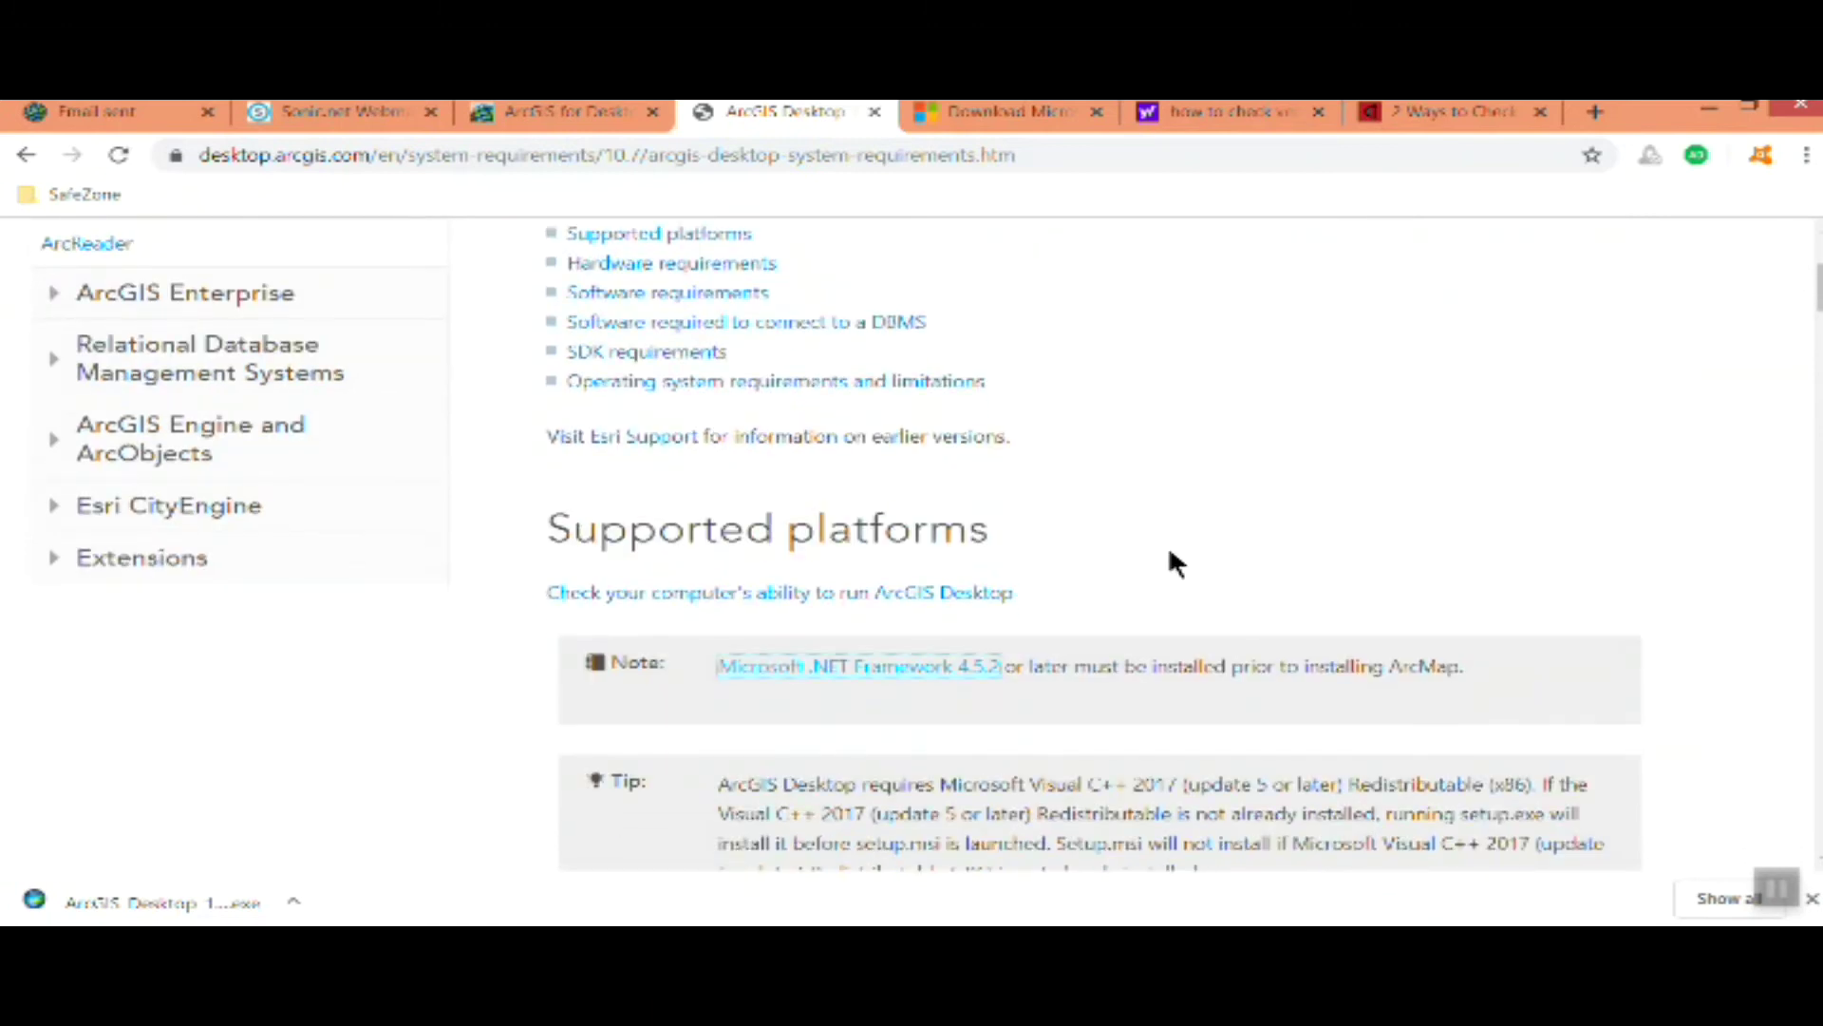
pyautogui.scroll(3, 1169, 547)
pyautogui.click(833, 407)
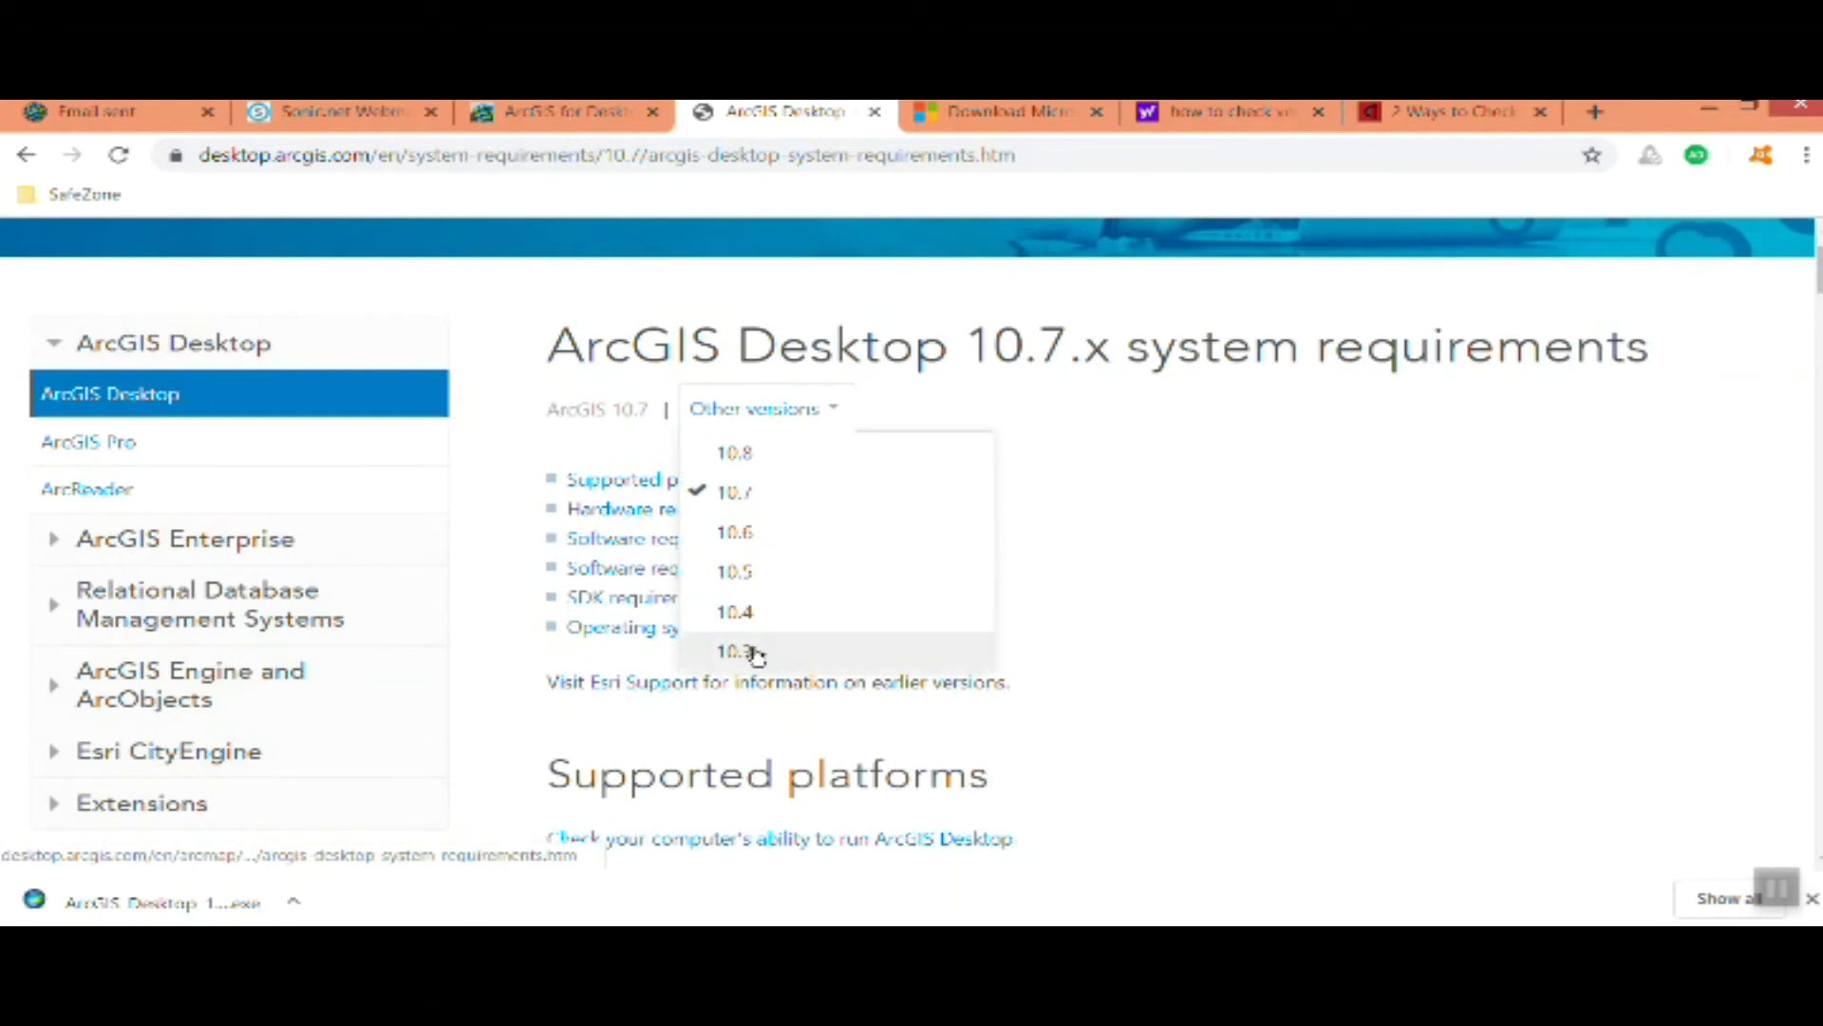
pyautogui.click(1432, 515)
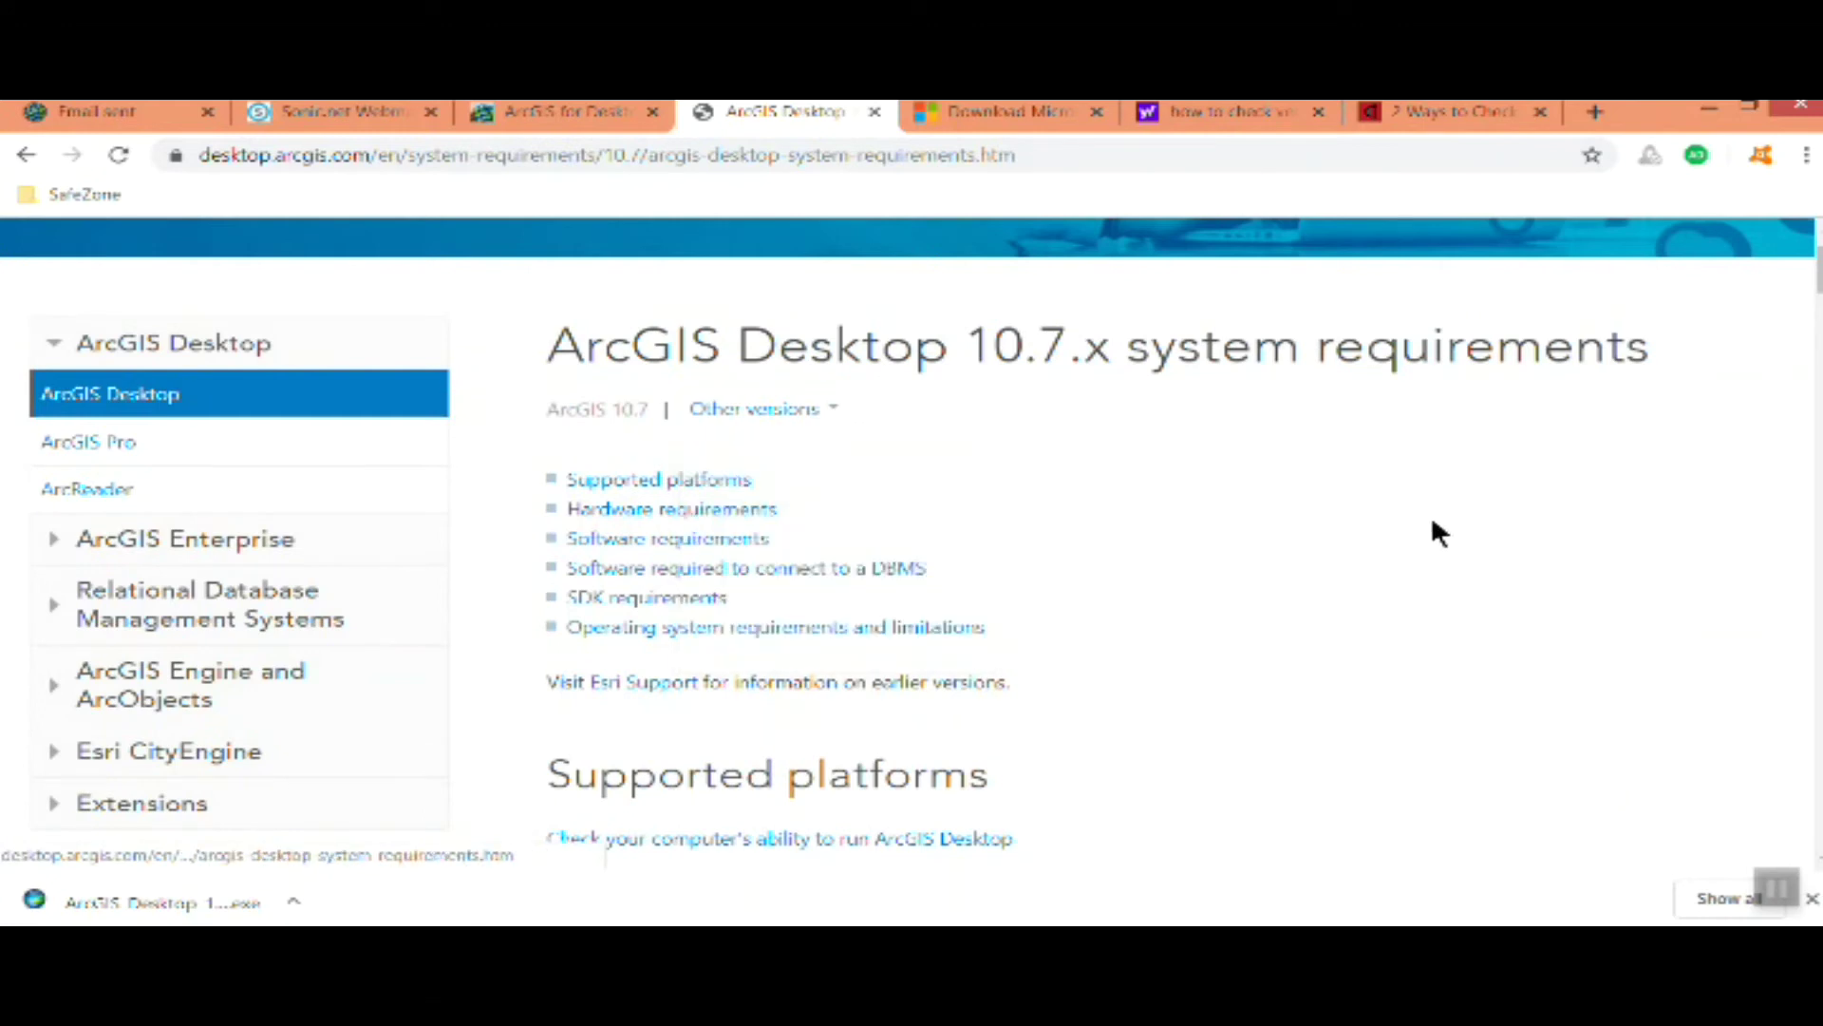
pyautogui.scroll(-3, 1433, 518)
pyautogui.scroll(-3, 1431, 536)
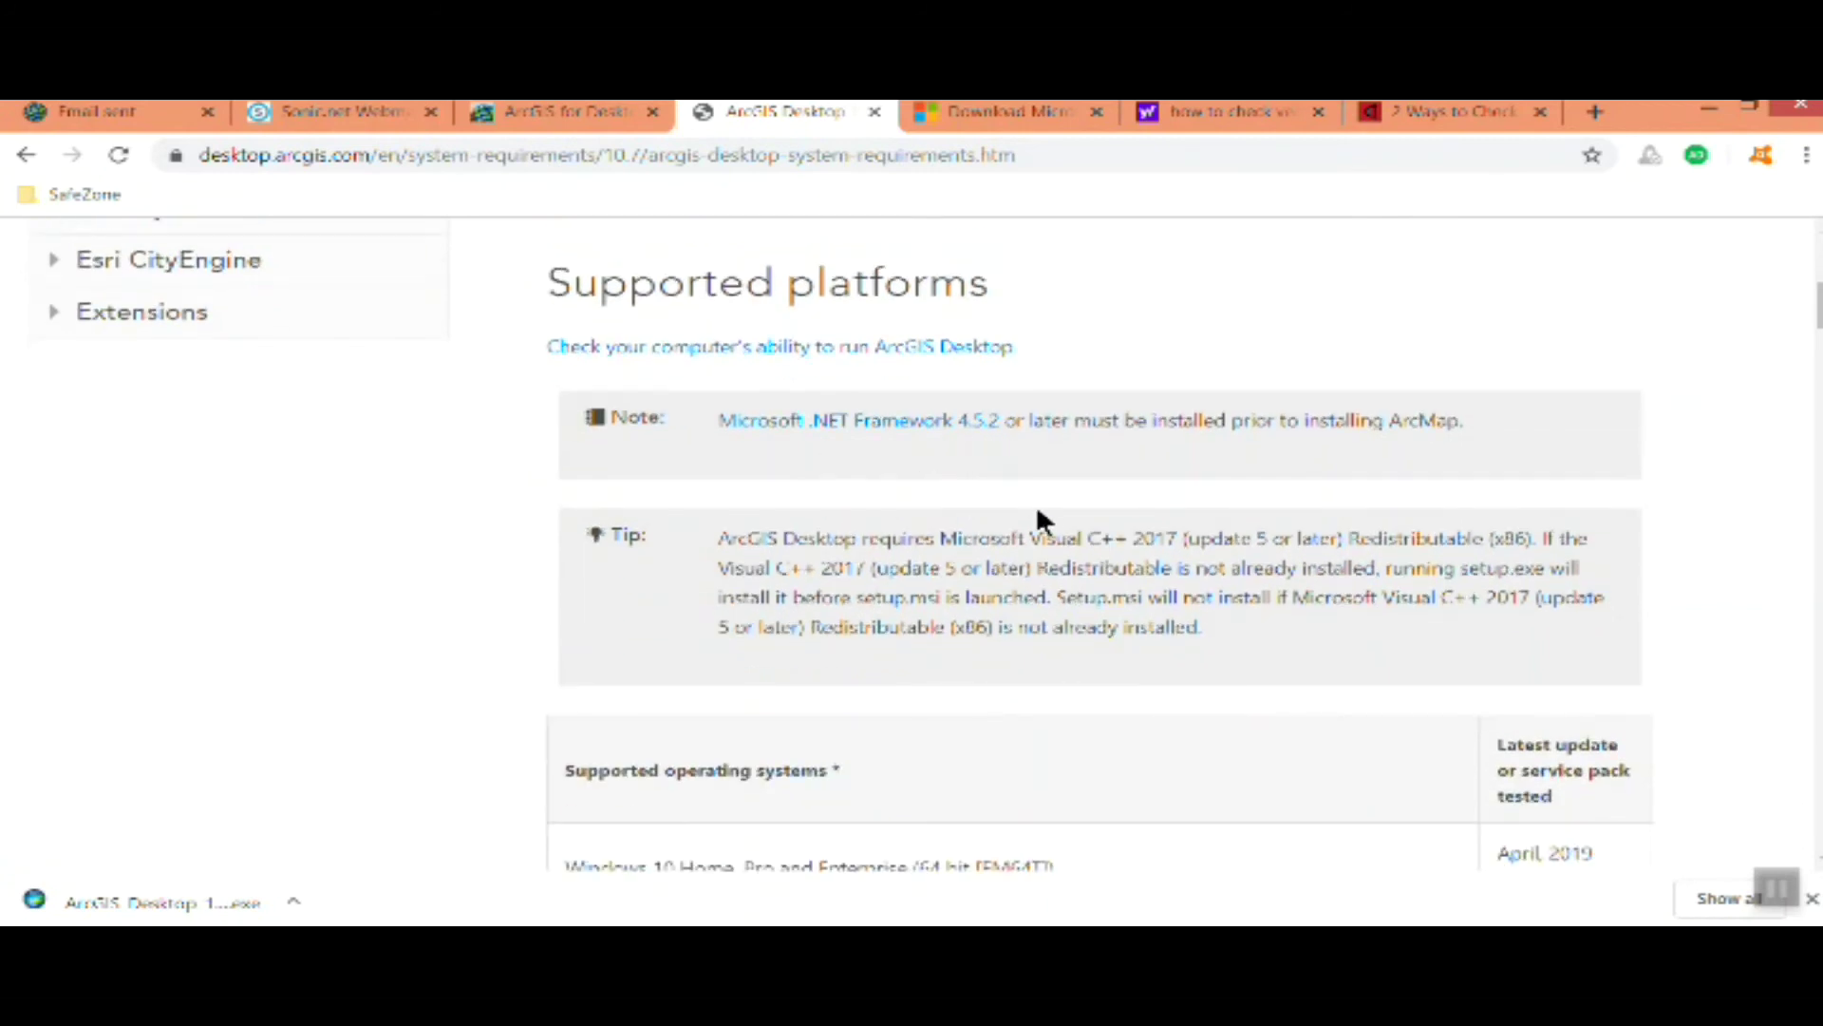
pyautogui.click(1215, 112)
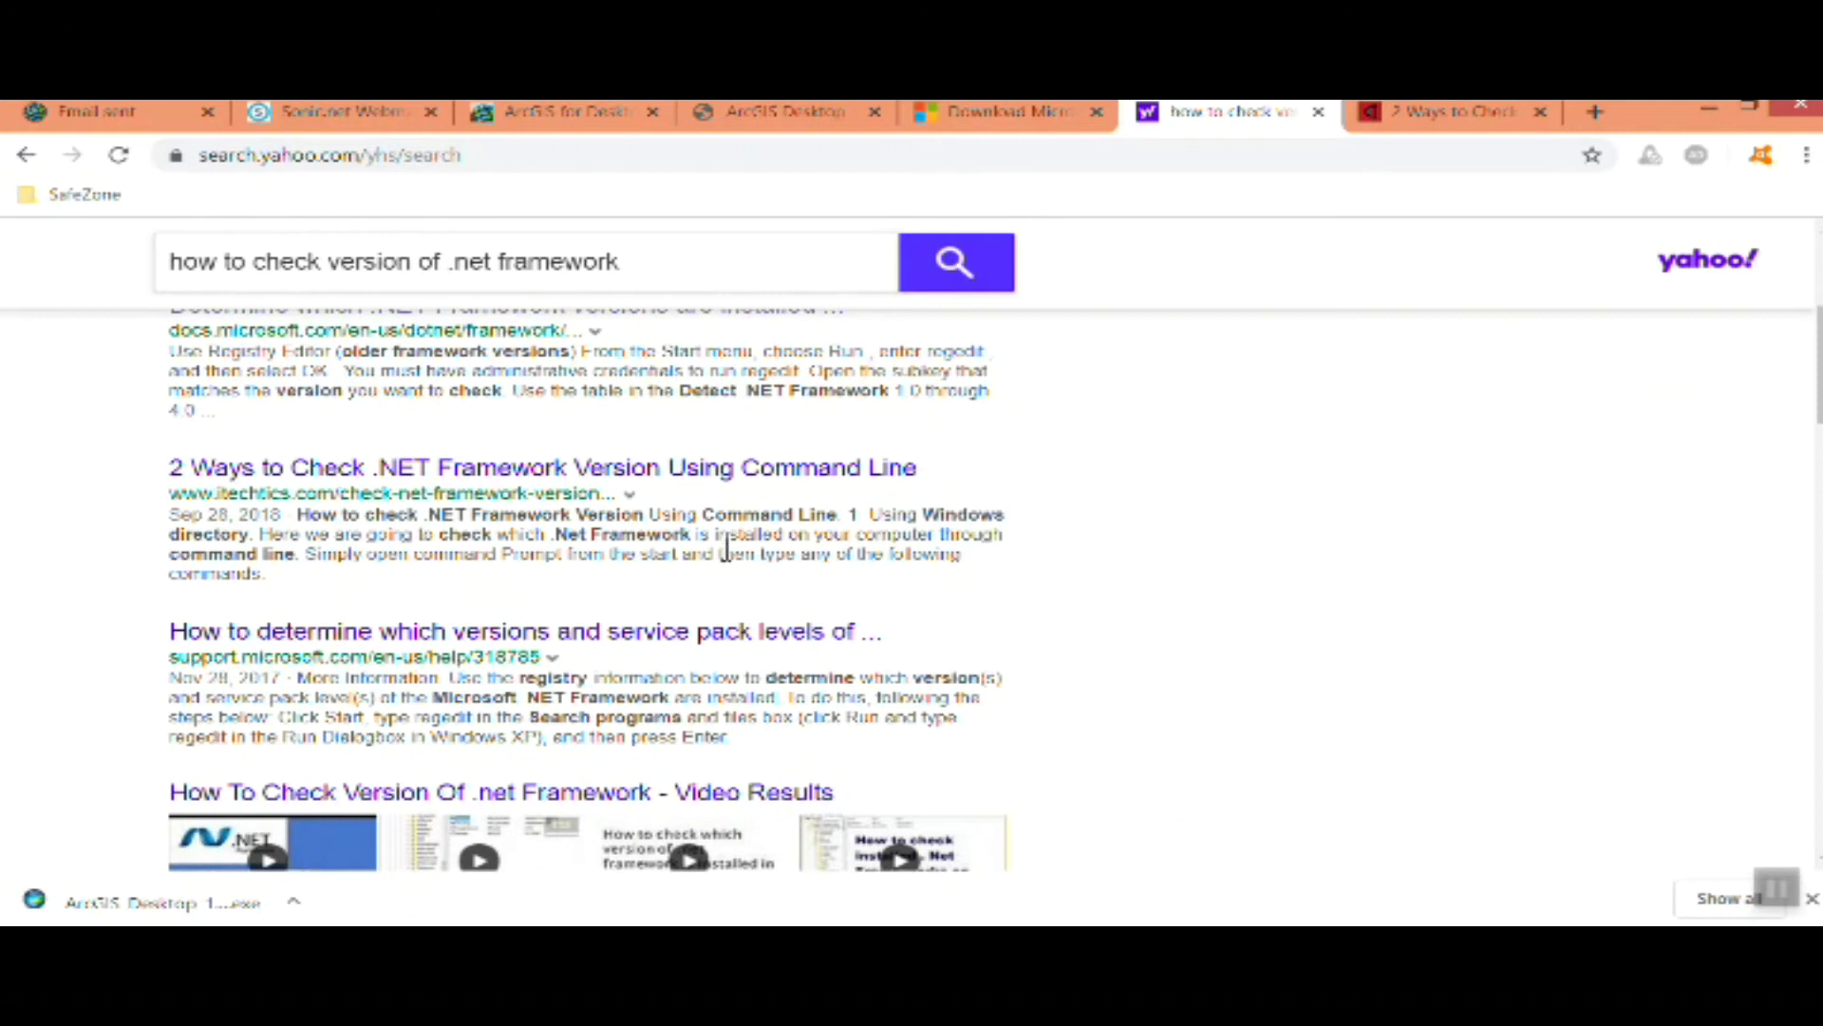
# Open the iTechtics article on checking the .NET Framework version via command line
pyautogui.click(1450, 128)
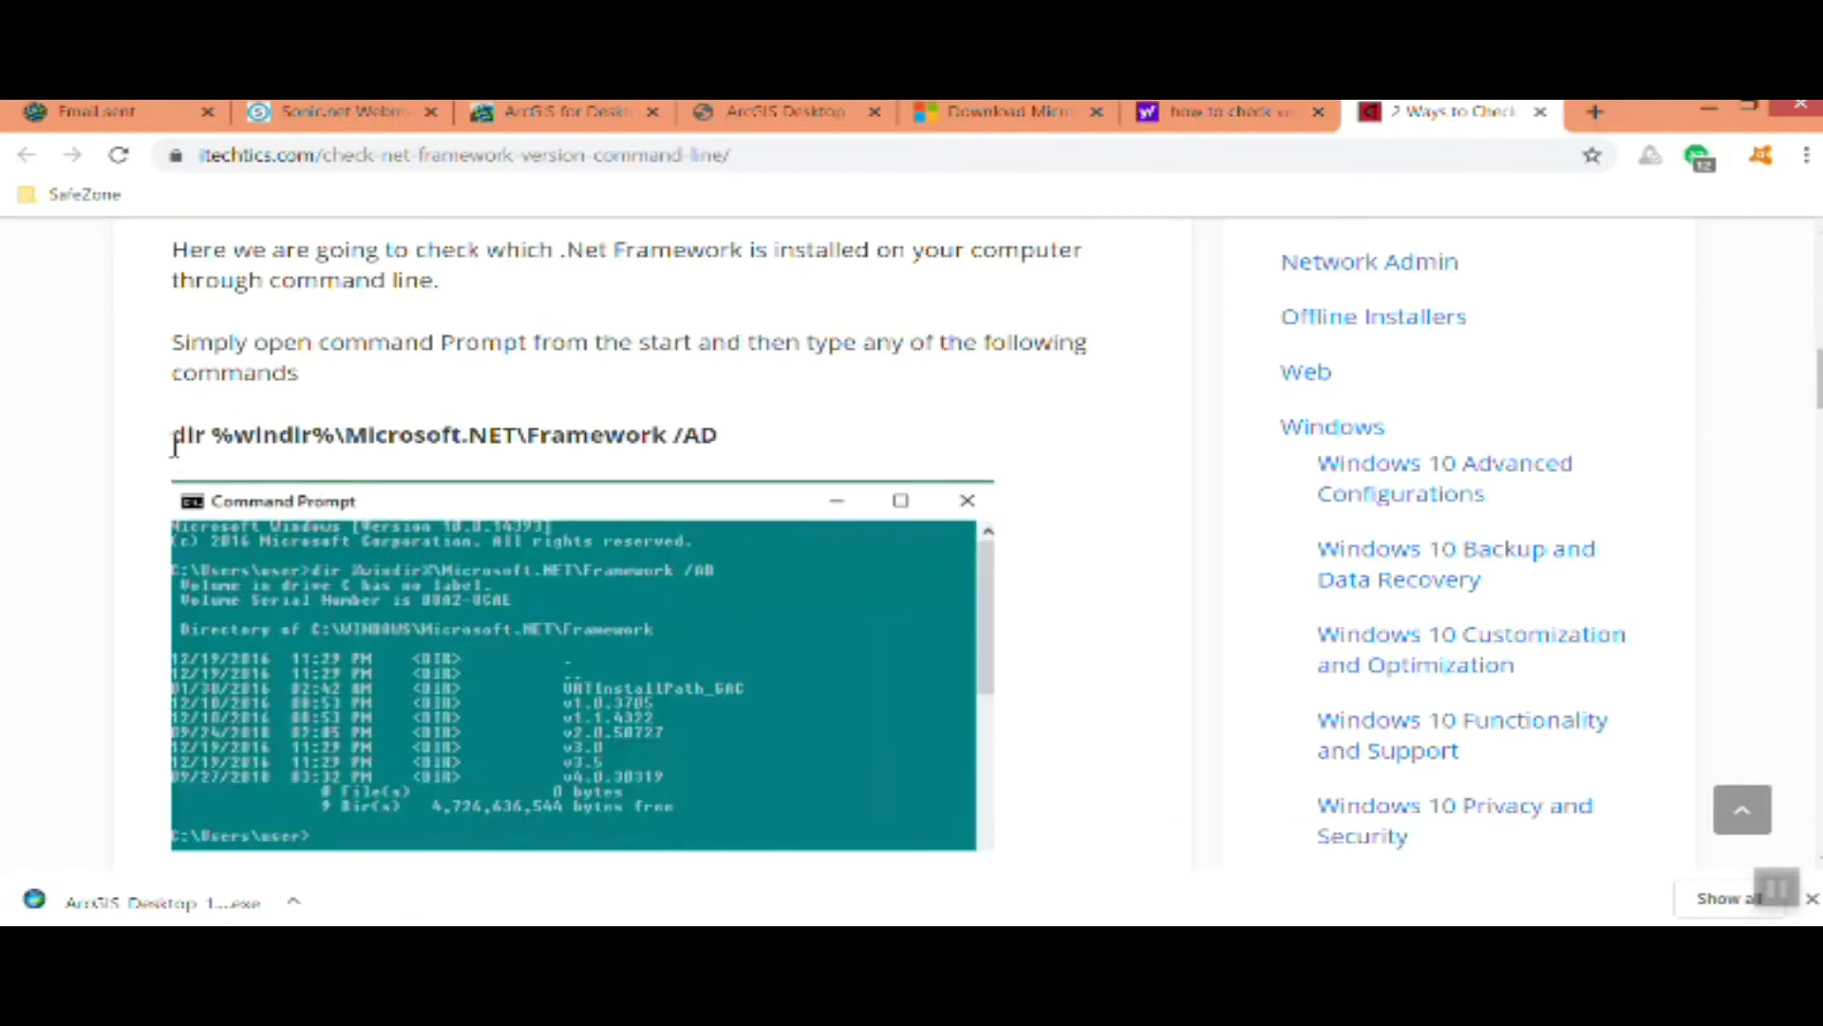
pyautogui.scroll(1, 235, 290)
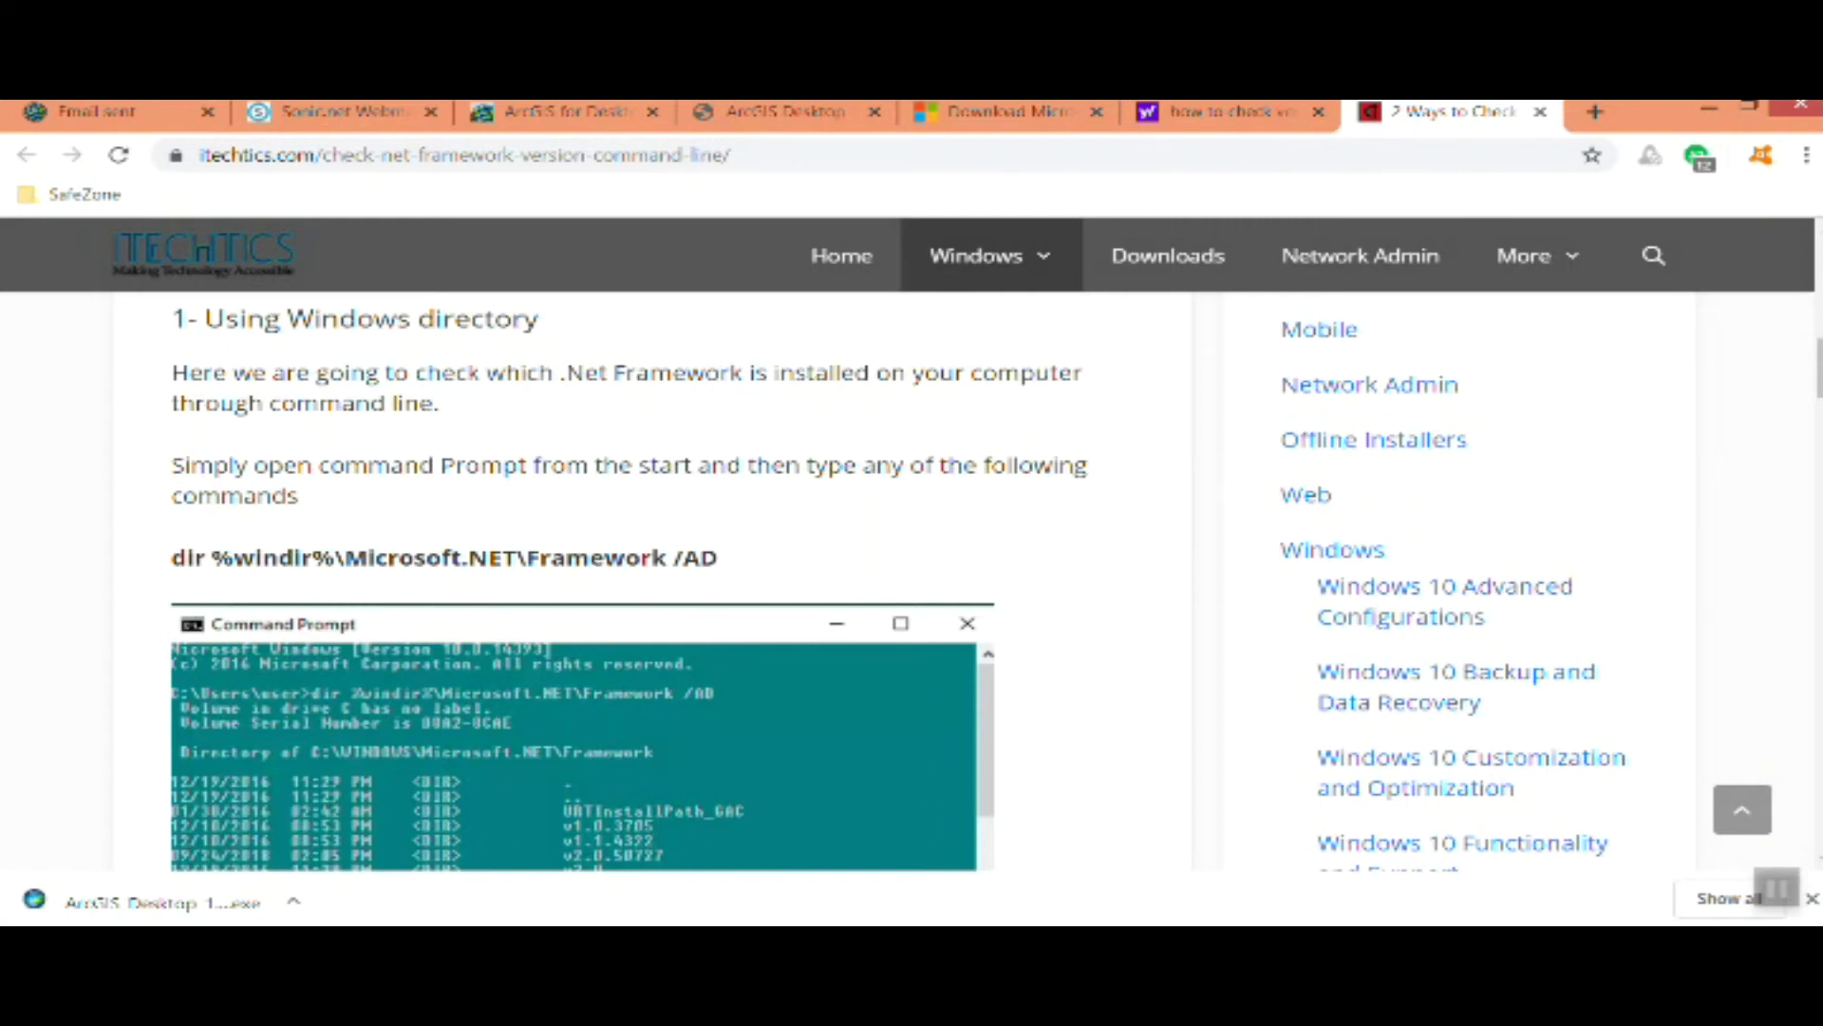
# Run dir %windir%\Microsoft.NET\Framework /AD in Command Prompt to list installed .NET versions
pyautogui.press('super')
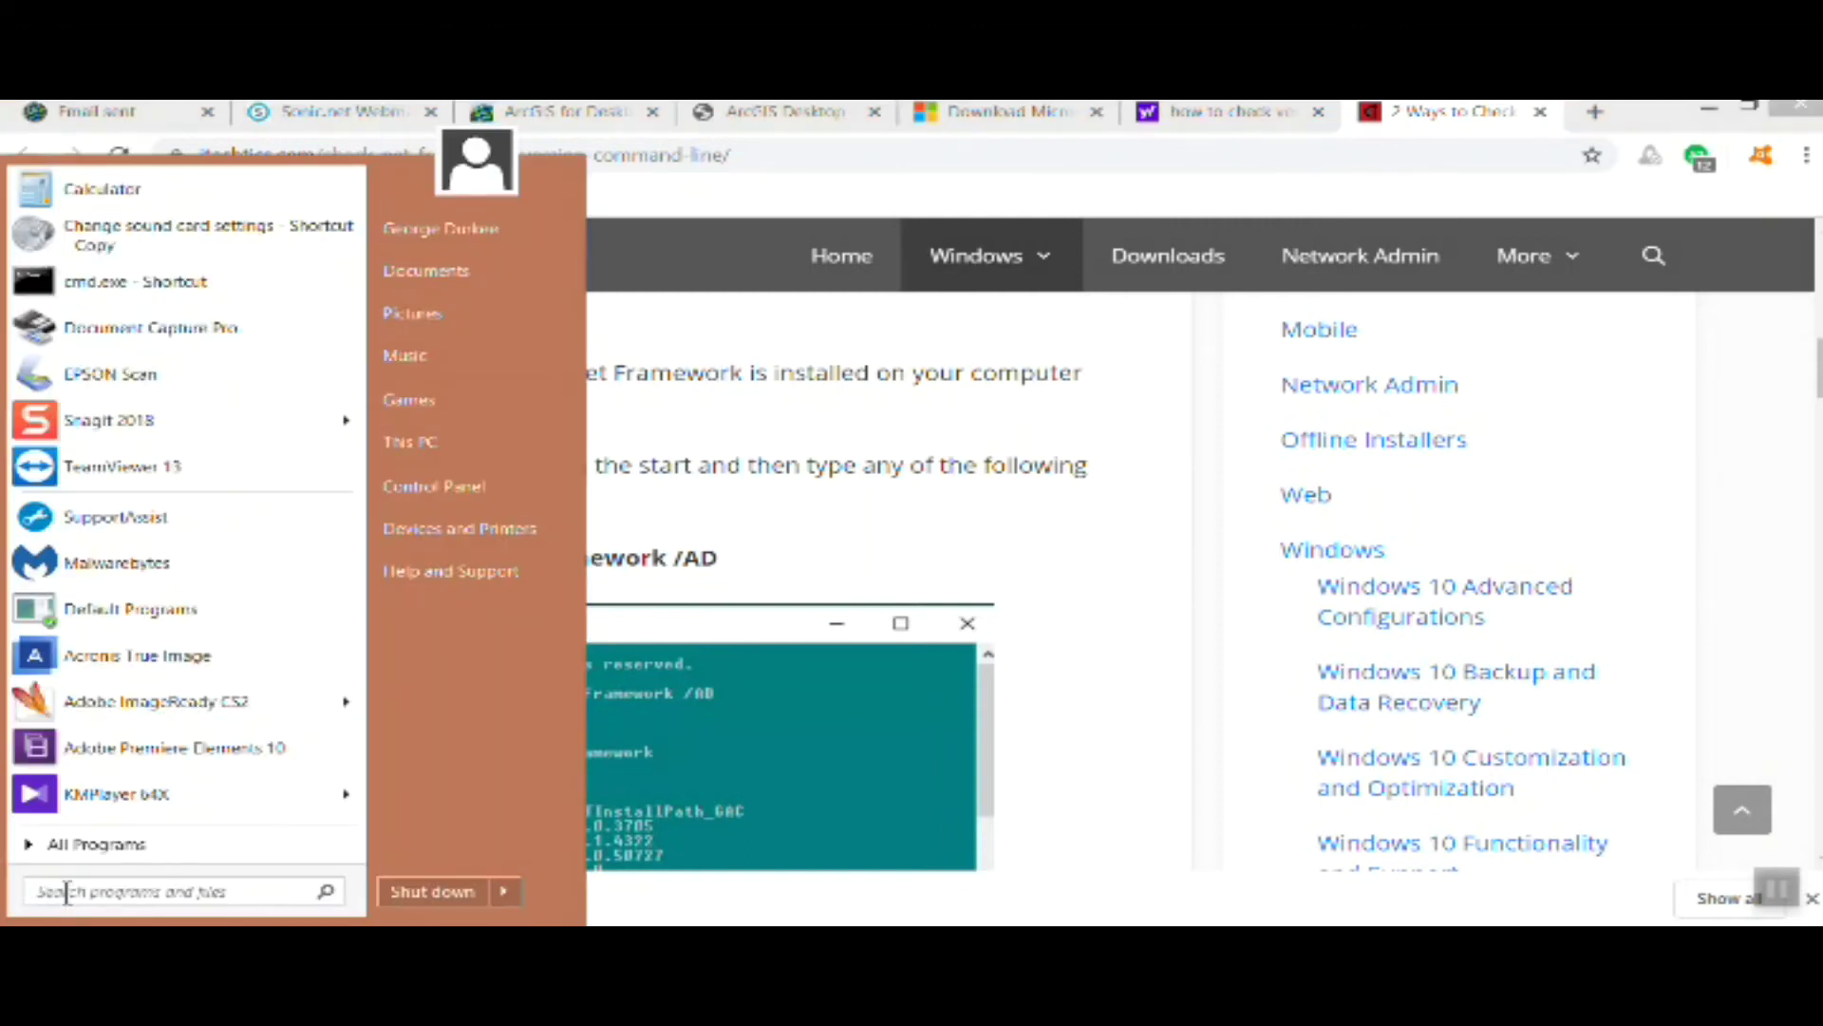
pyautogui.write('cmd')
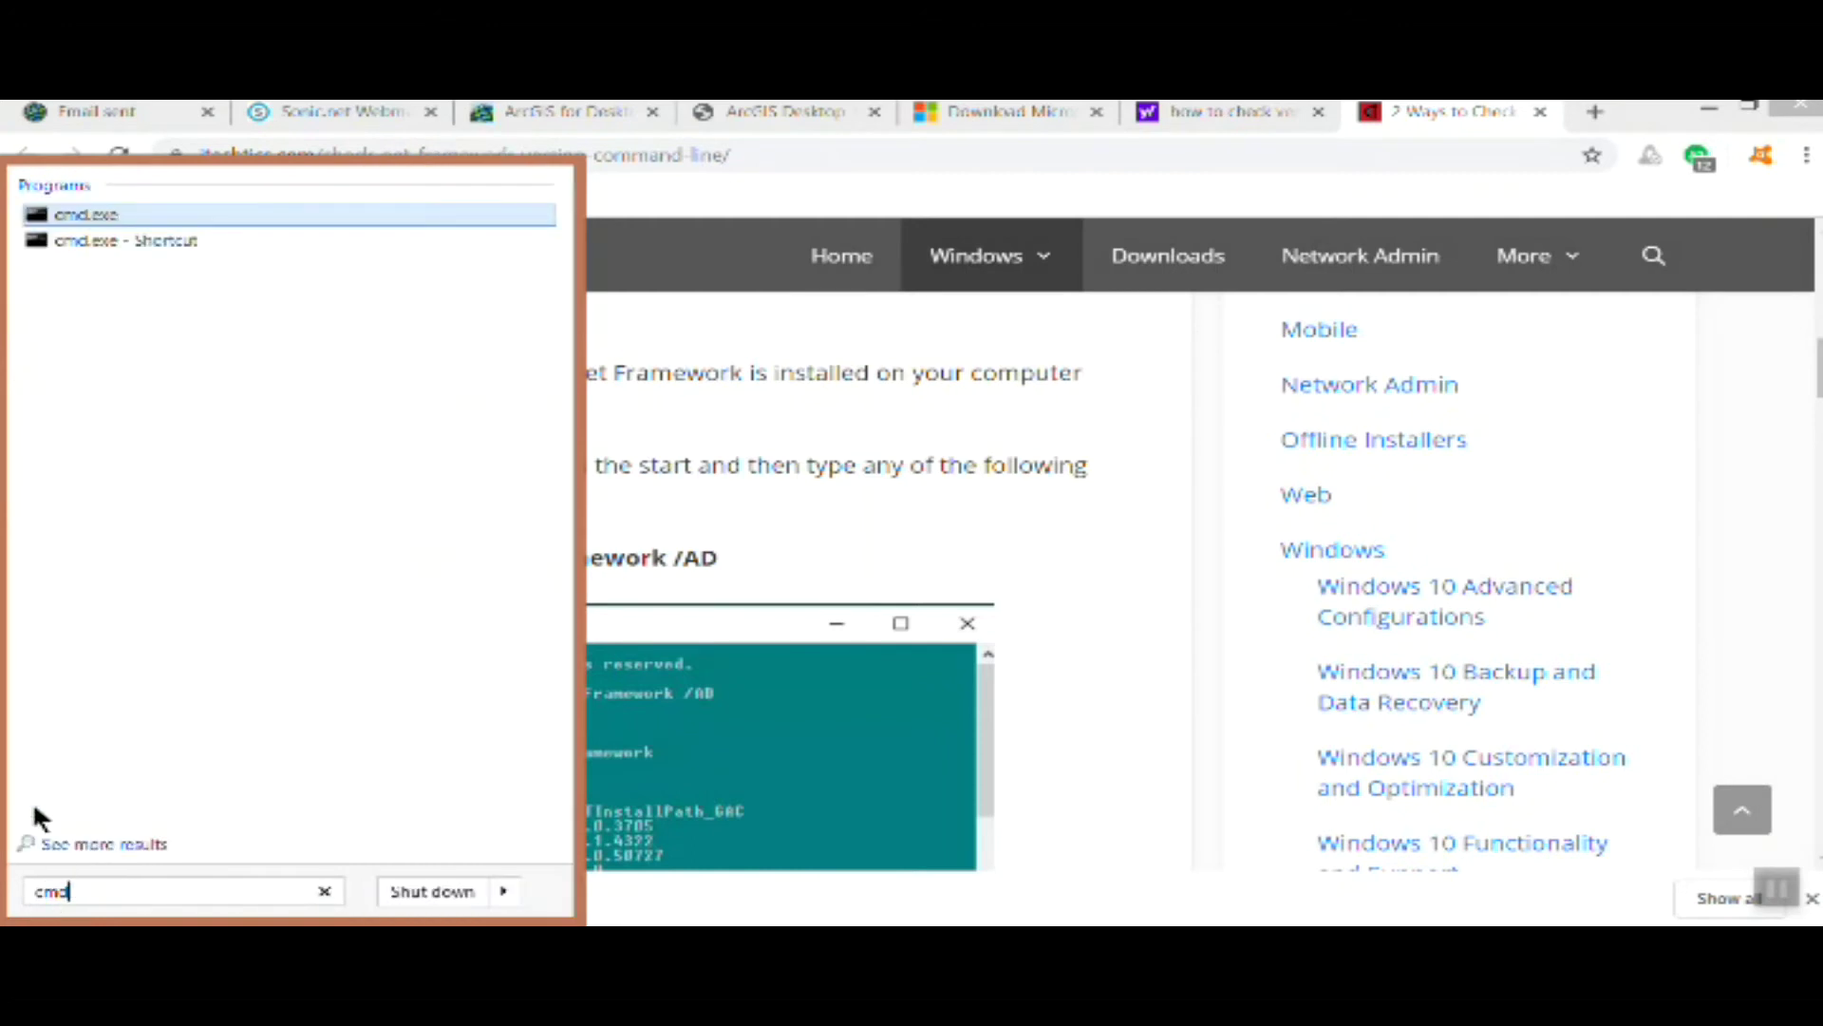
pyautogui.click(29, 219)
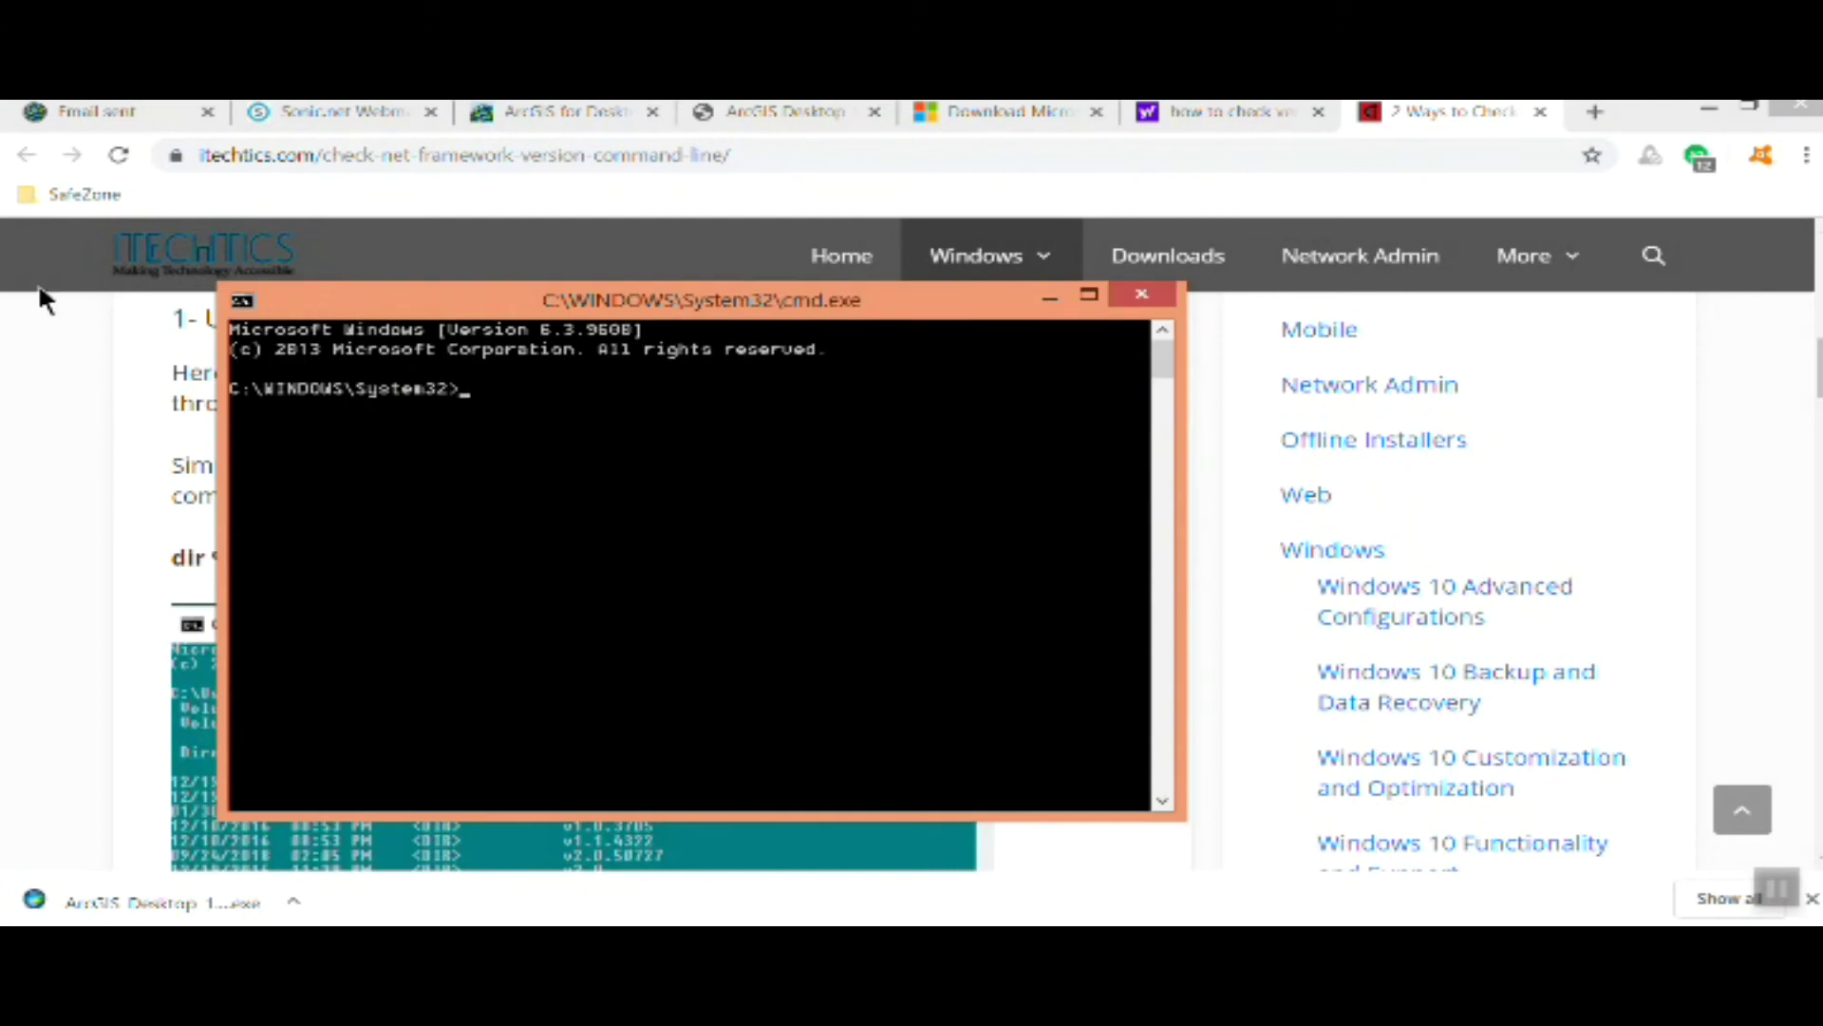
pyautogui.moveTo(402, 305); pyautogui.dragTo(1084, 305)
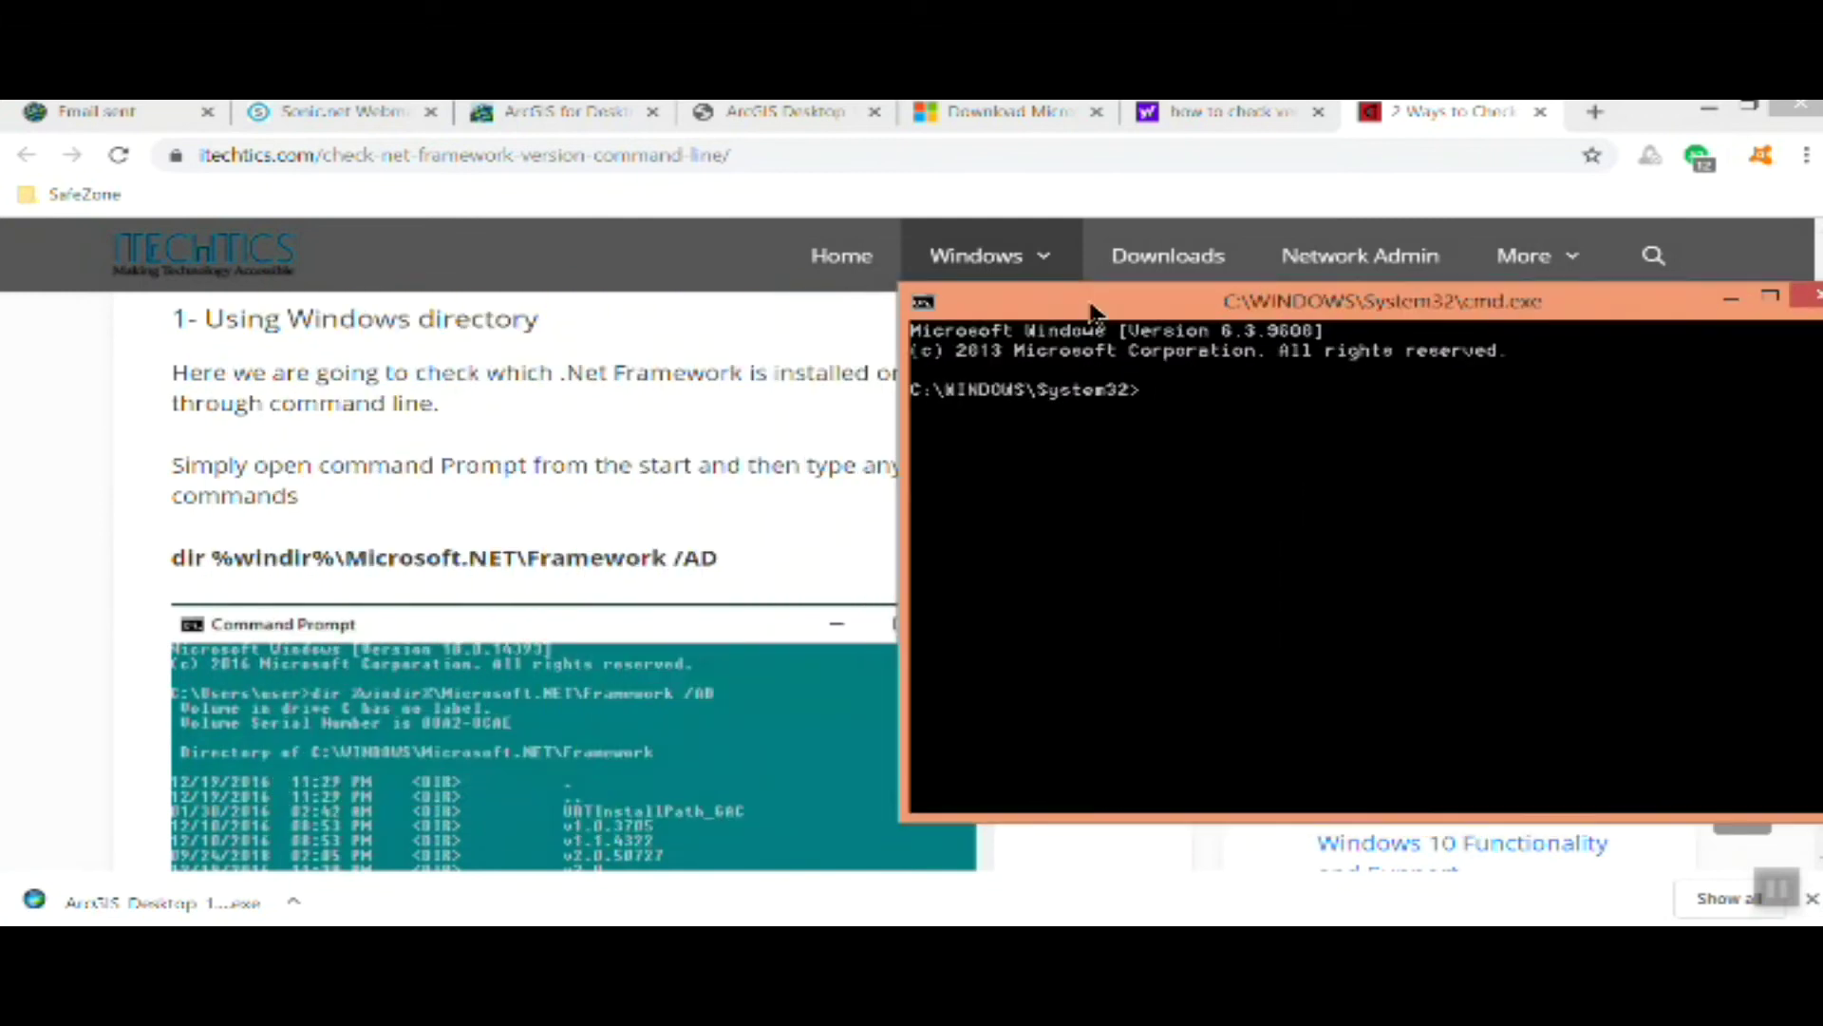
pyautogui.rightClick(955, 334)
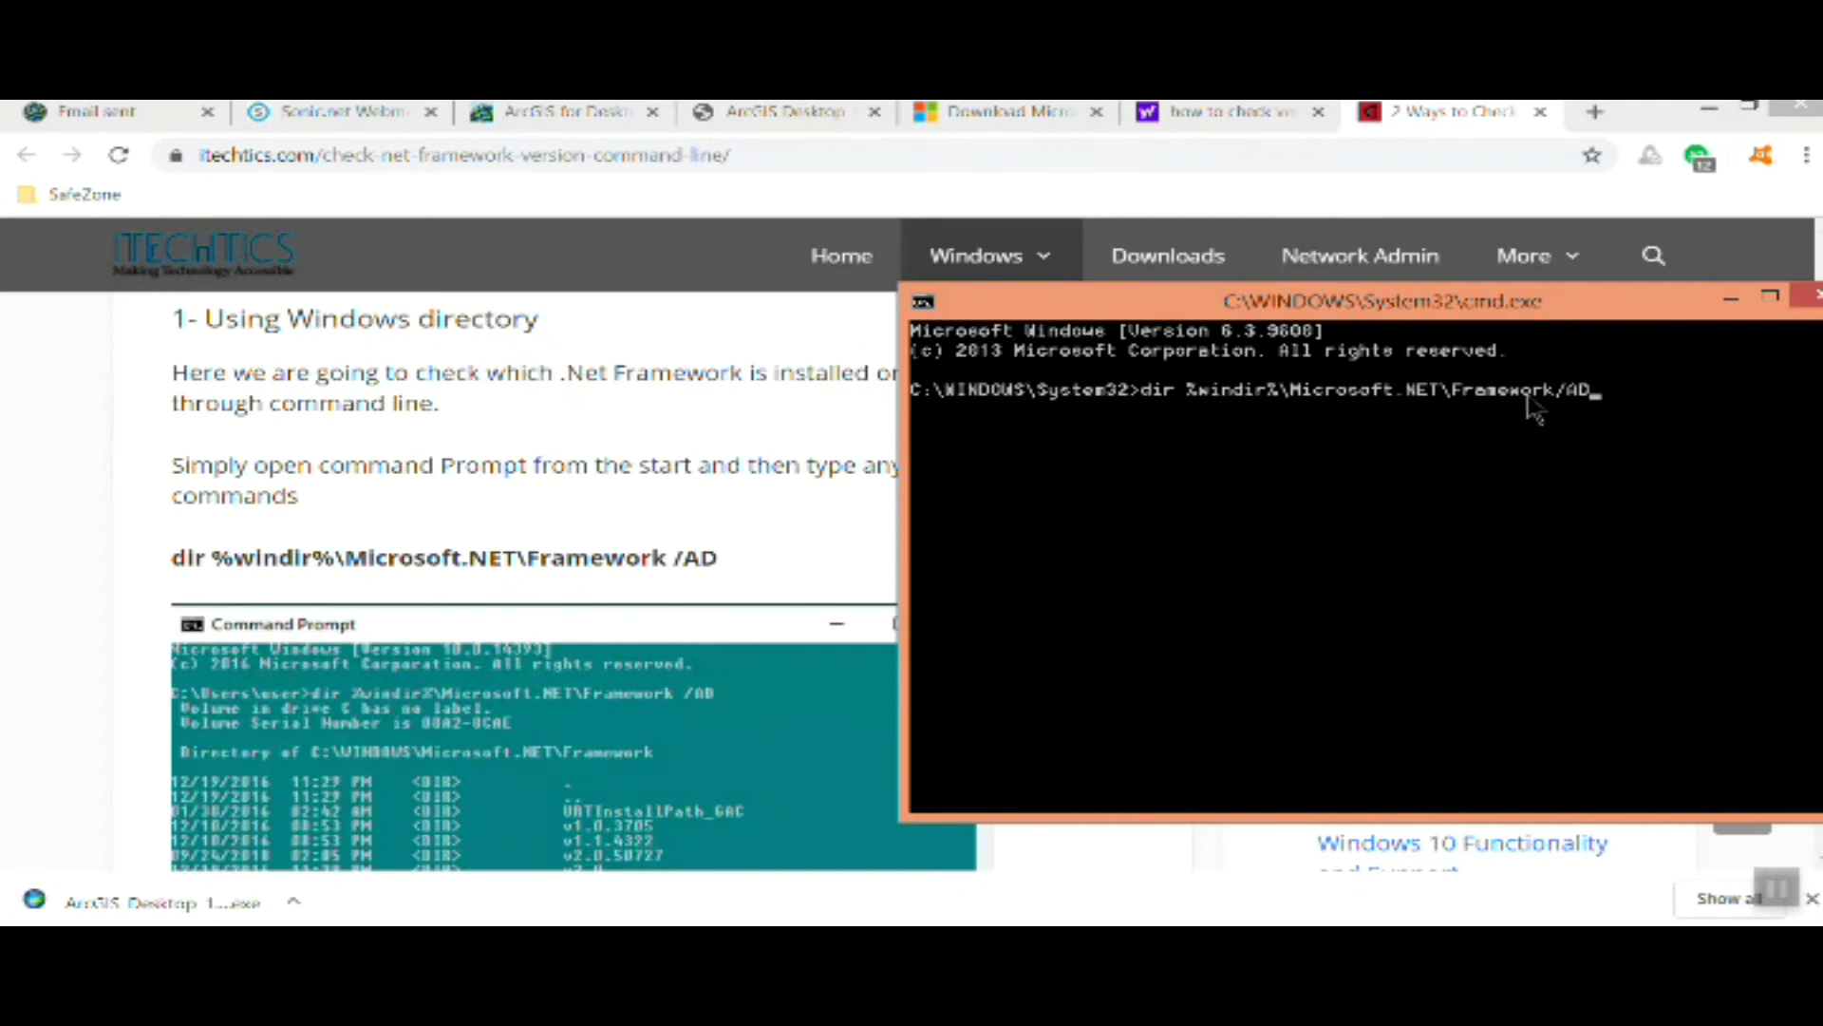
pyautogui.press('Return')
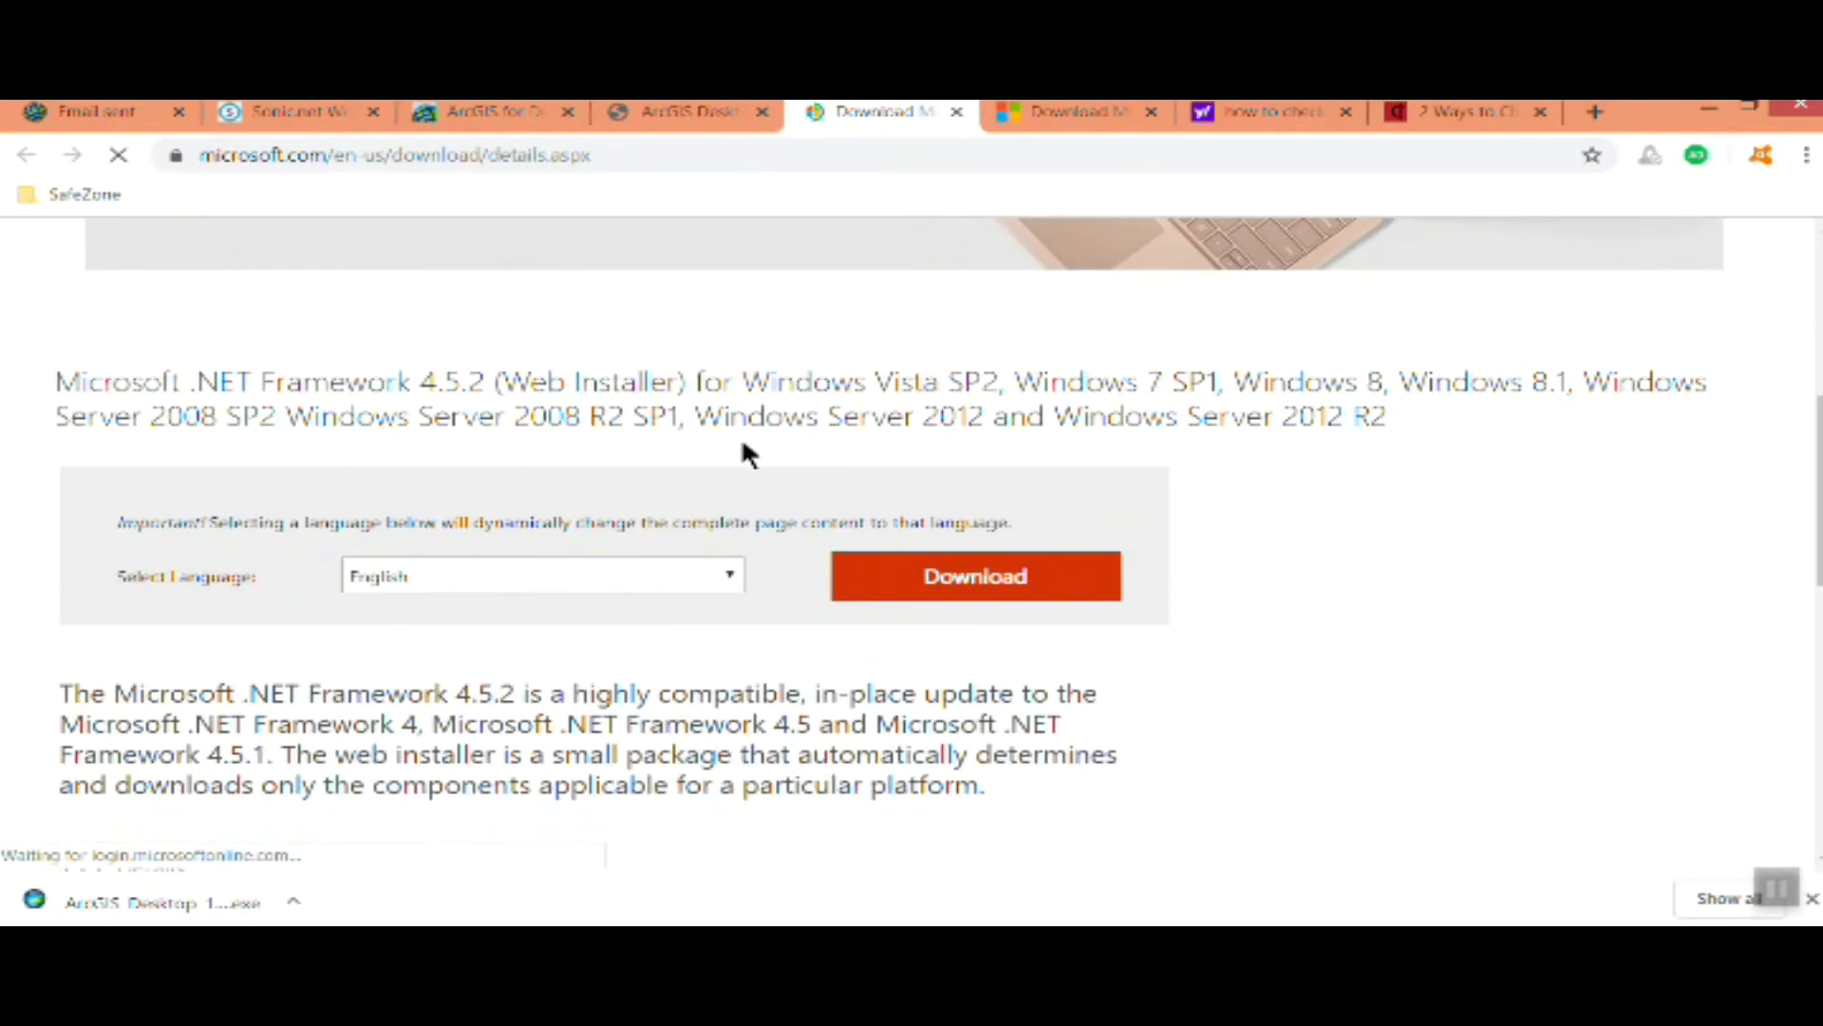
pyautogui.scroll(-1, 740, 432)
# Run the .NET Framework 4.5.2 installer, dismiss its already-installed notice, and return to the ArcGIS page
pyautogui.click(948, 454)
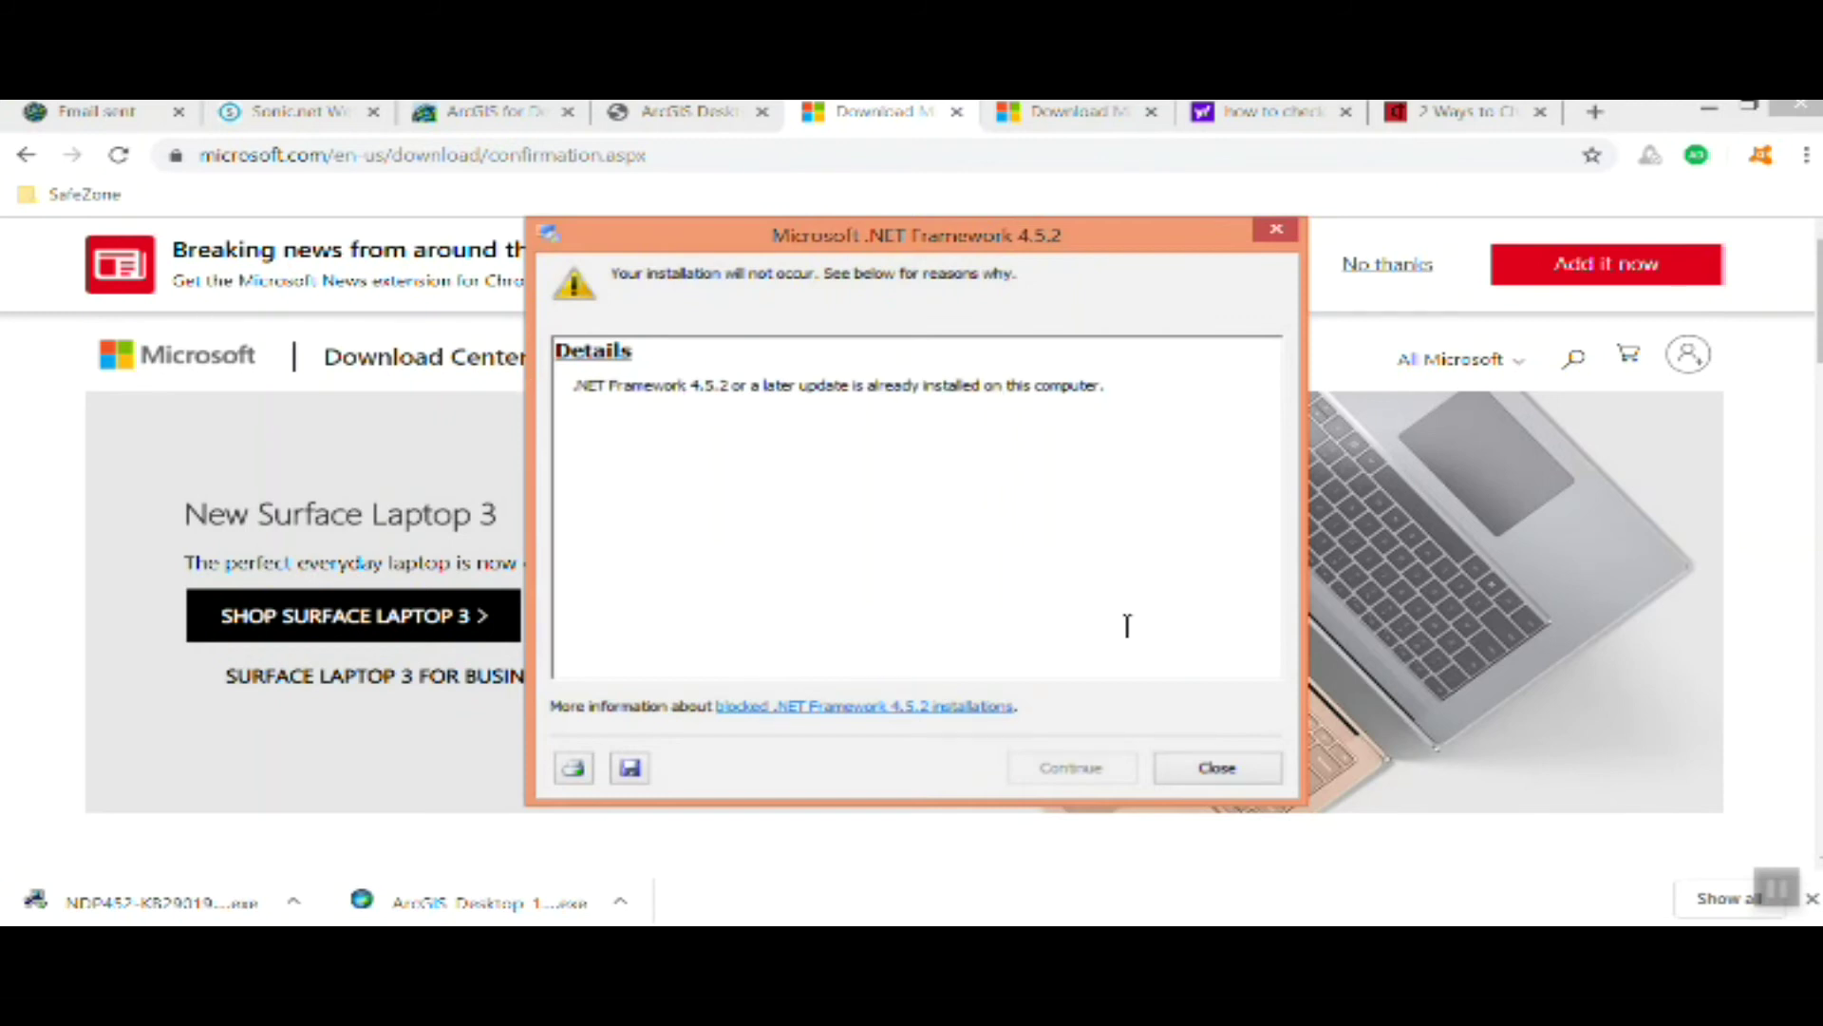
pyautogui.click(1204, 770)
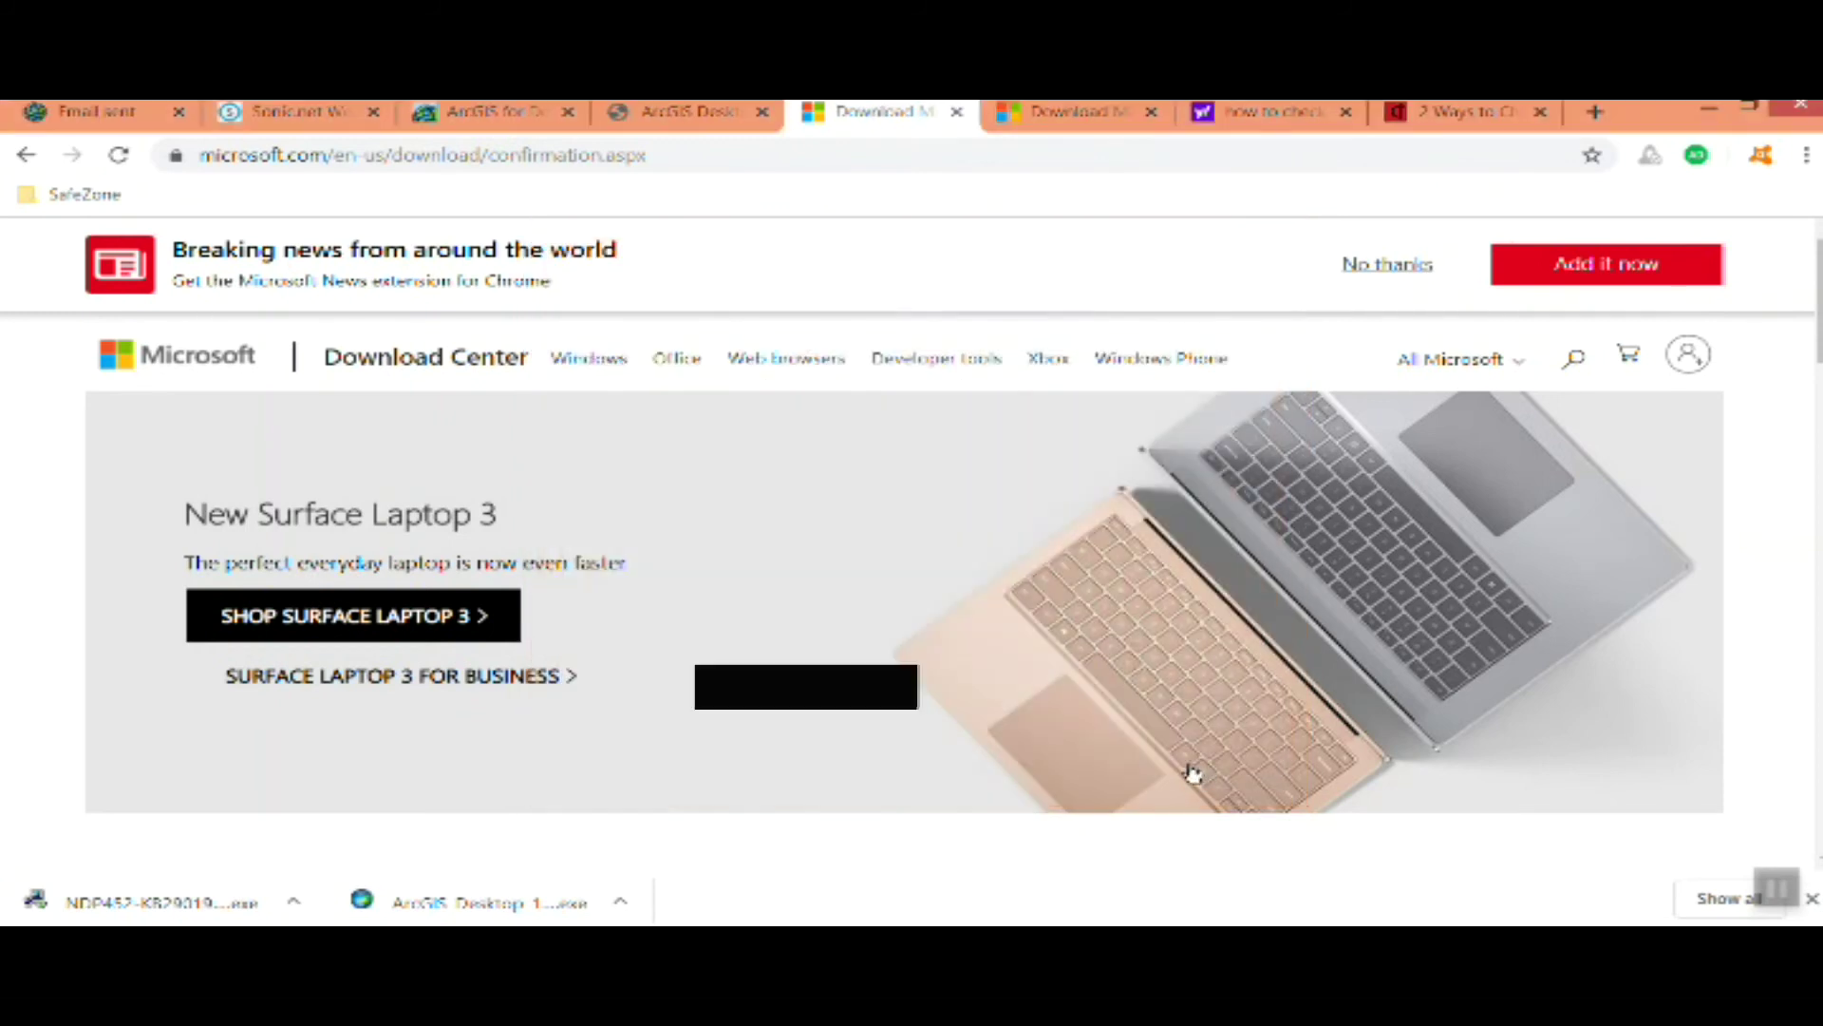
pyautogui.hotkey('ctrl', '3')
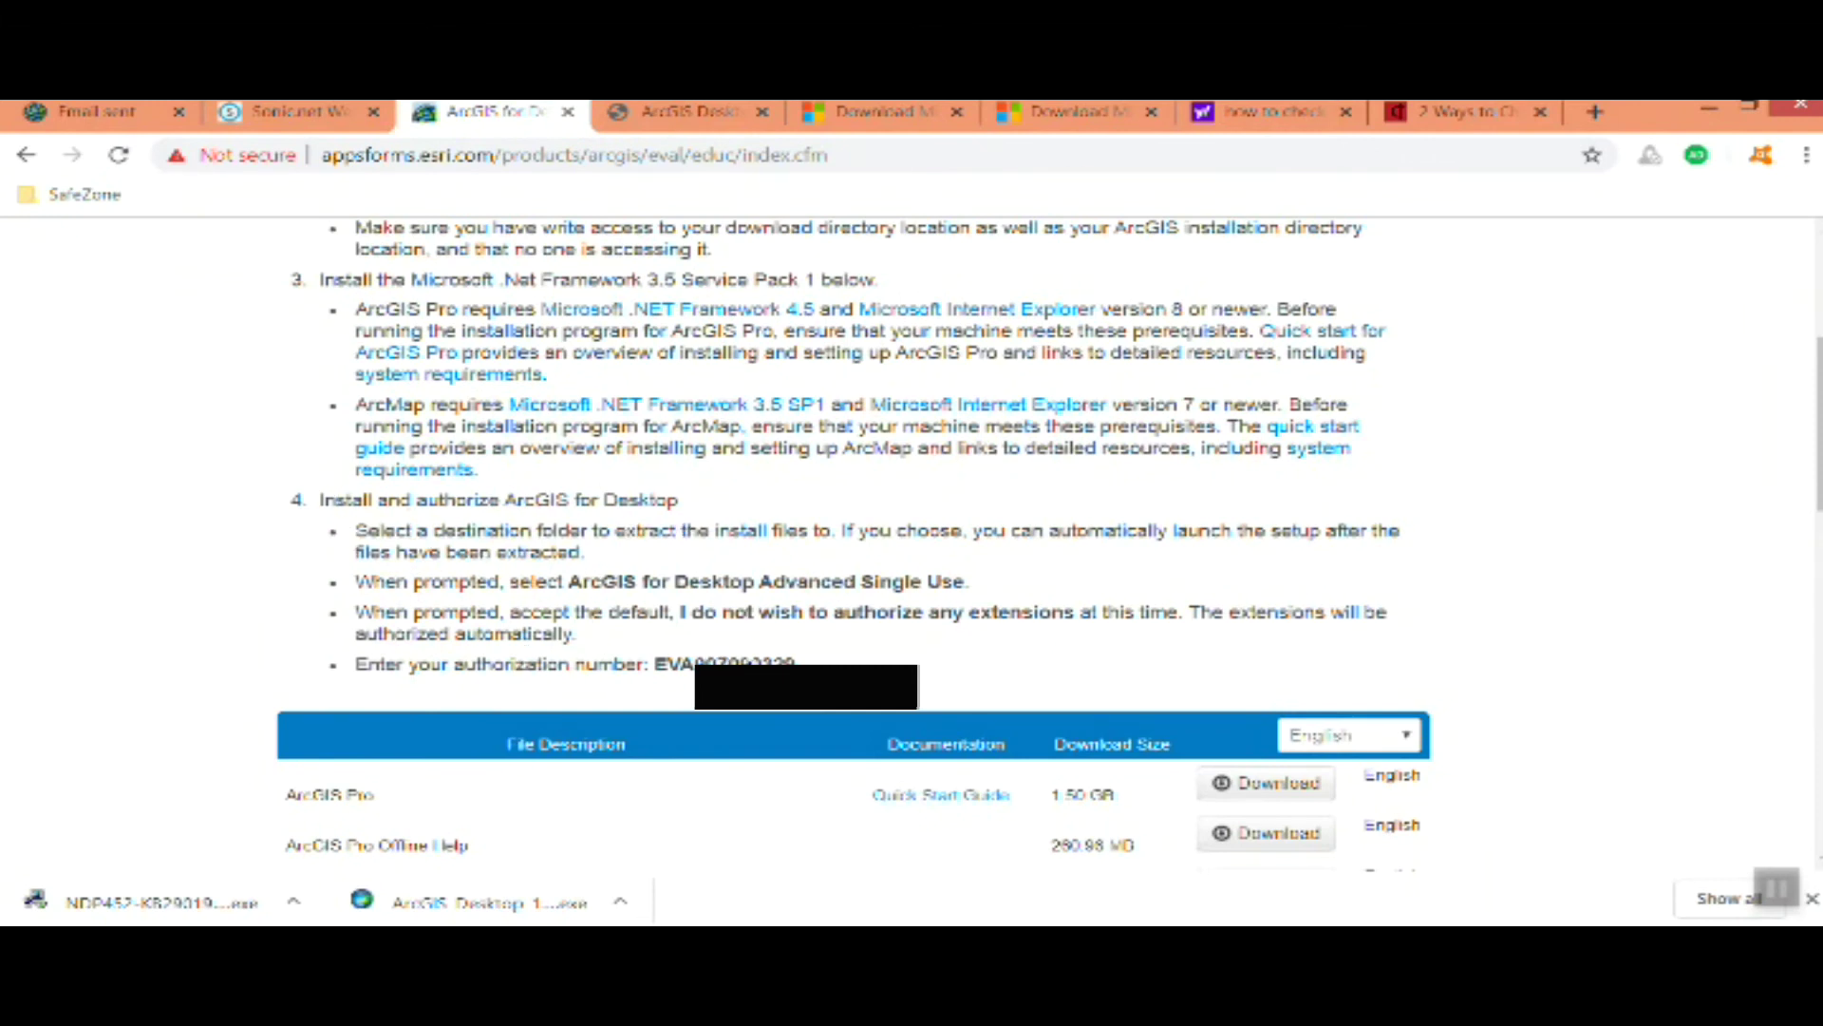
# Show the downloaded ArcGIS_Desktop installer in its folder in File Explorer
pyautogui.click(620, 902)
pyautogui.click(653, 818)
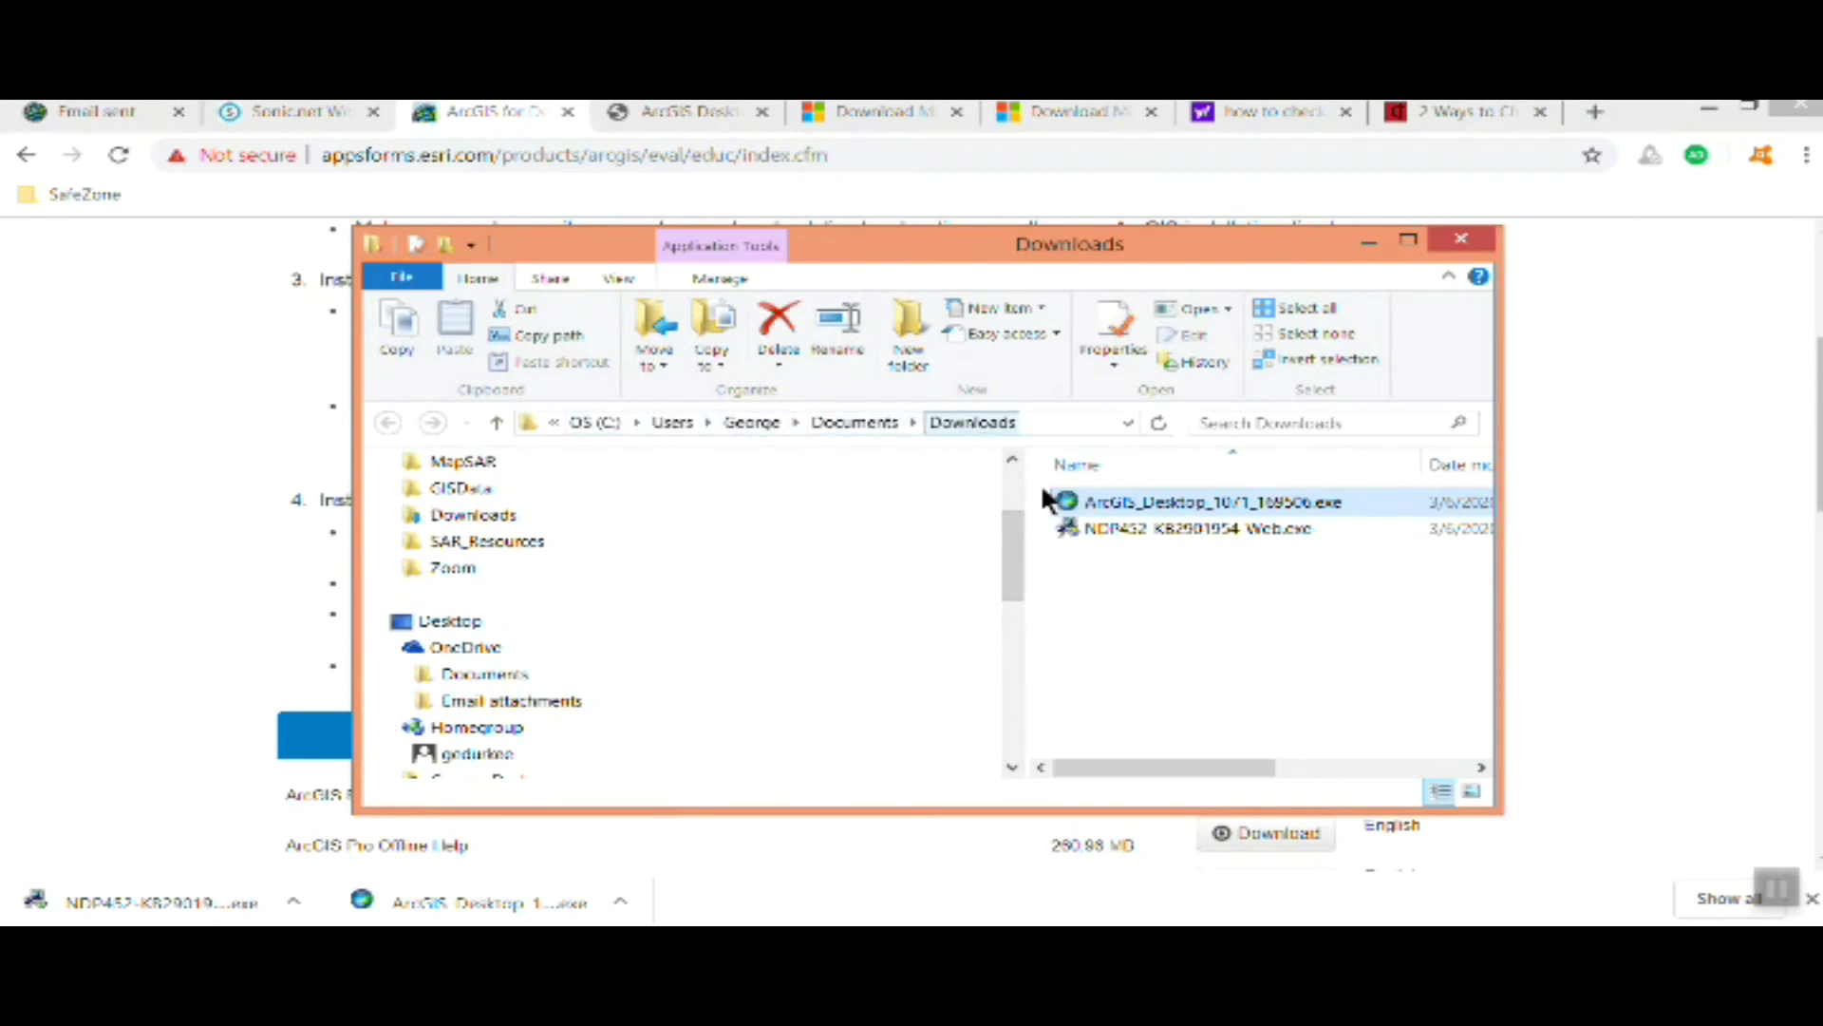
pyautogui.doubleClick(1067, 500)
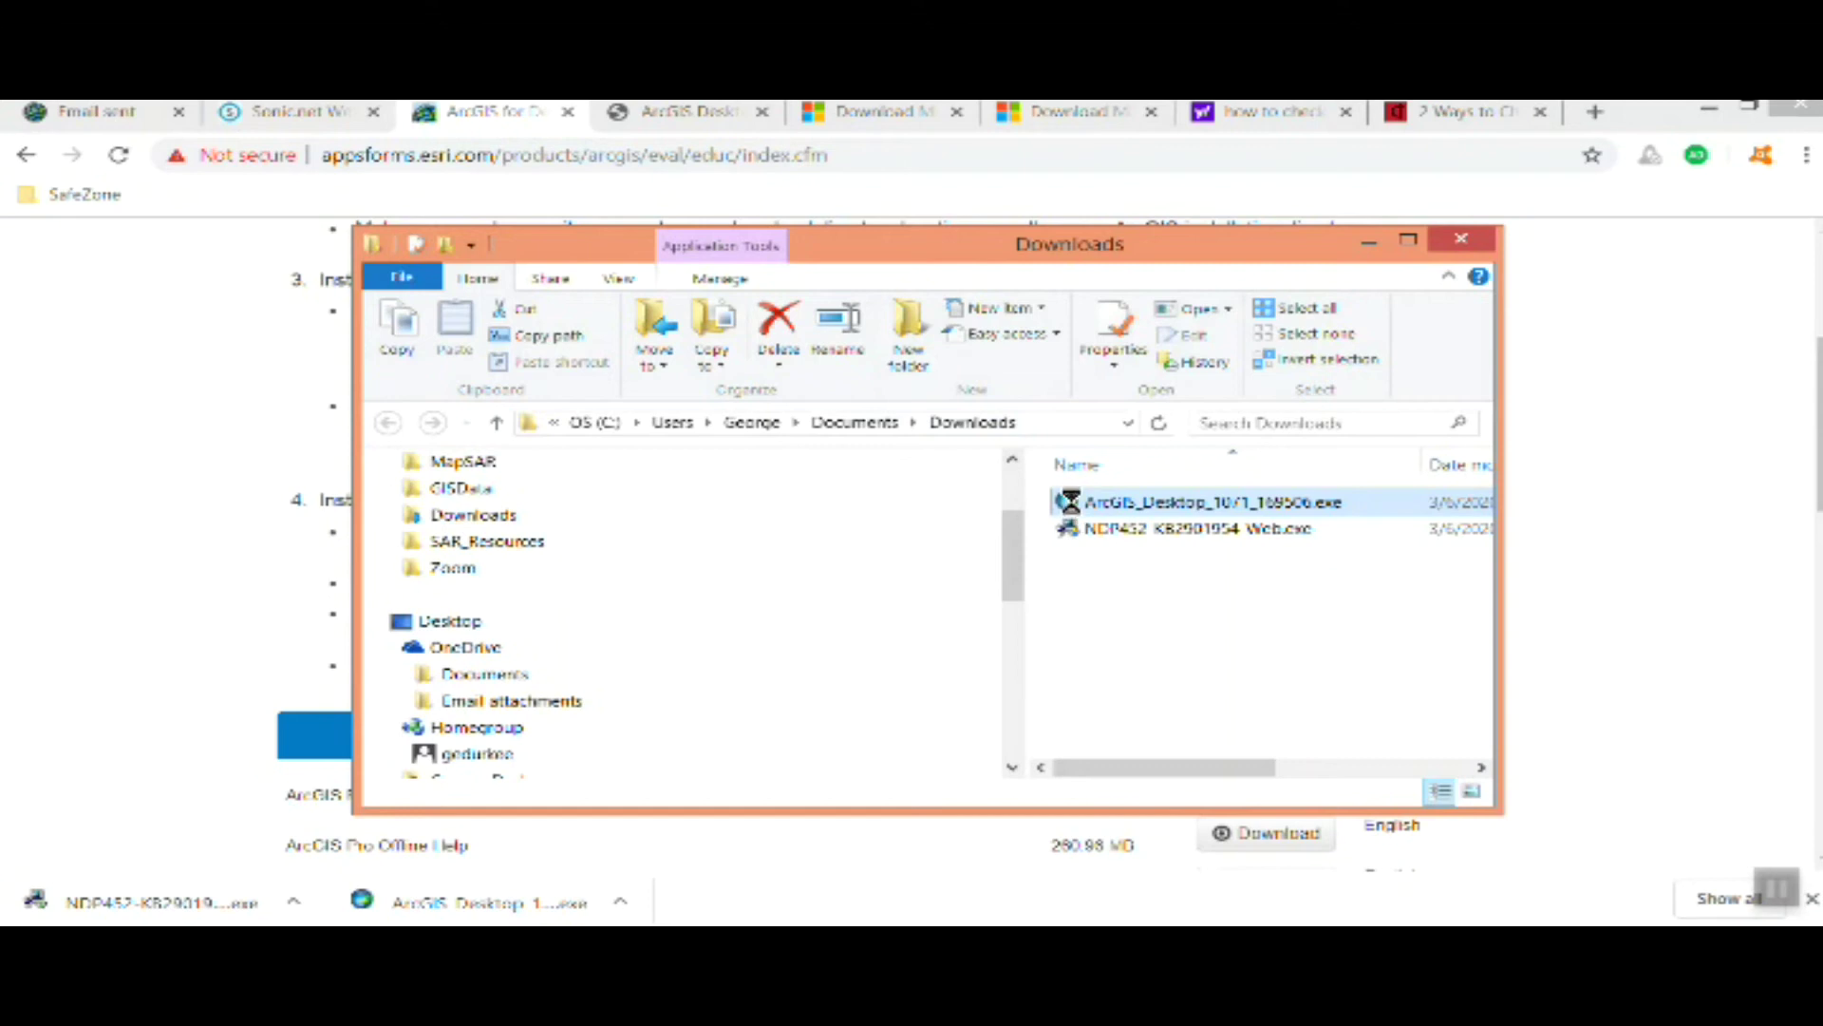
# Run the ArcGIS_Desktop installer as administrator, extract into the ArcGIS 10.7.1 folder, and launch setup
pyautogui.rightClick(1074, 512)
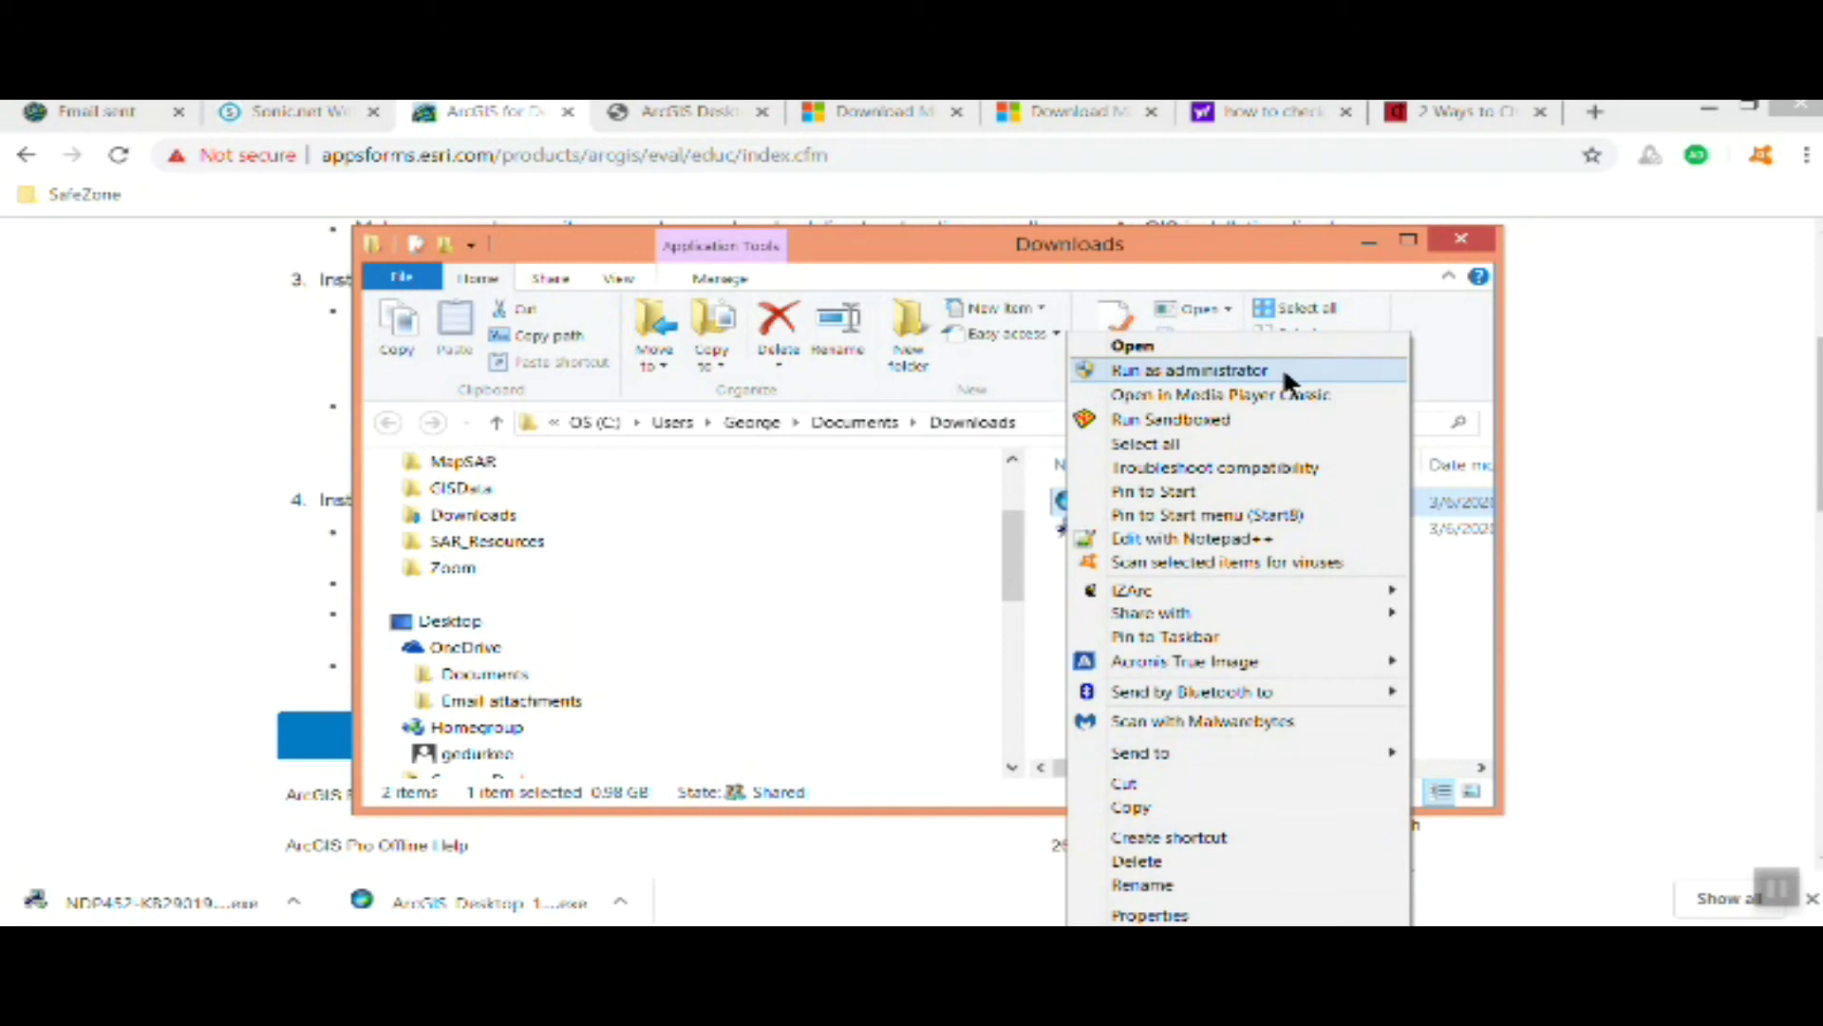
pyautogui.click(1077, 367)
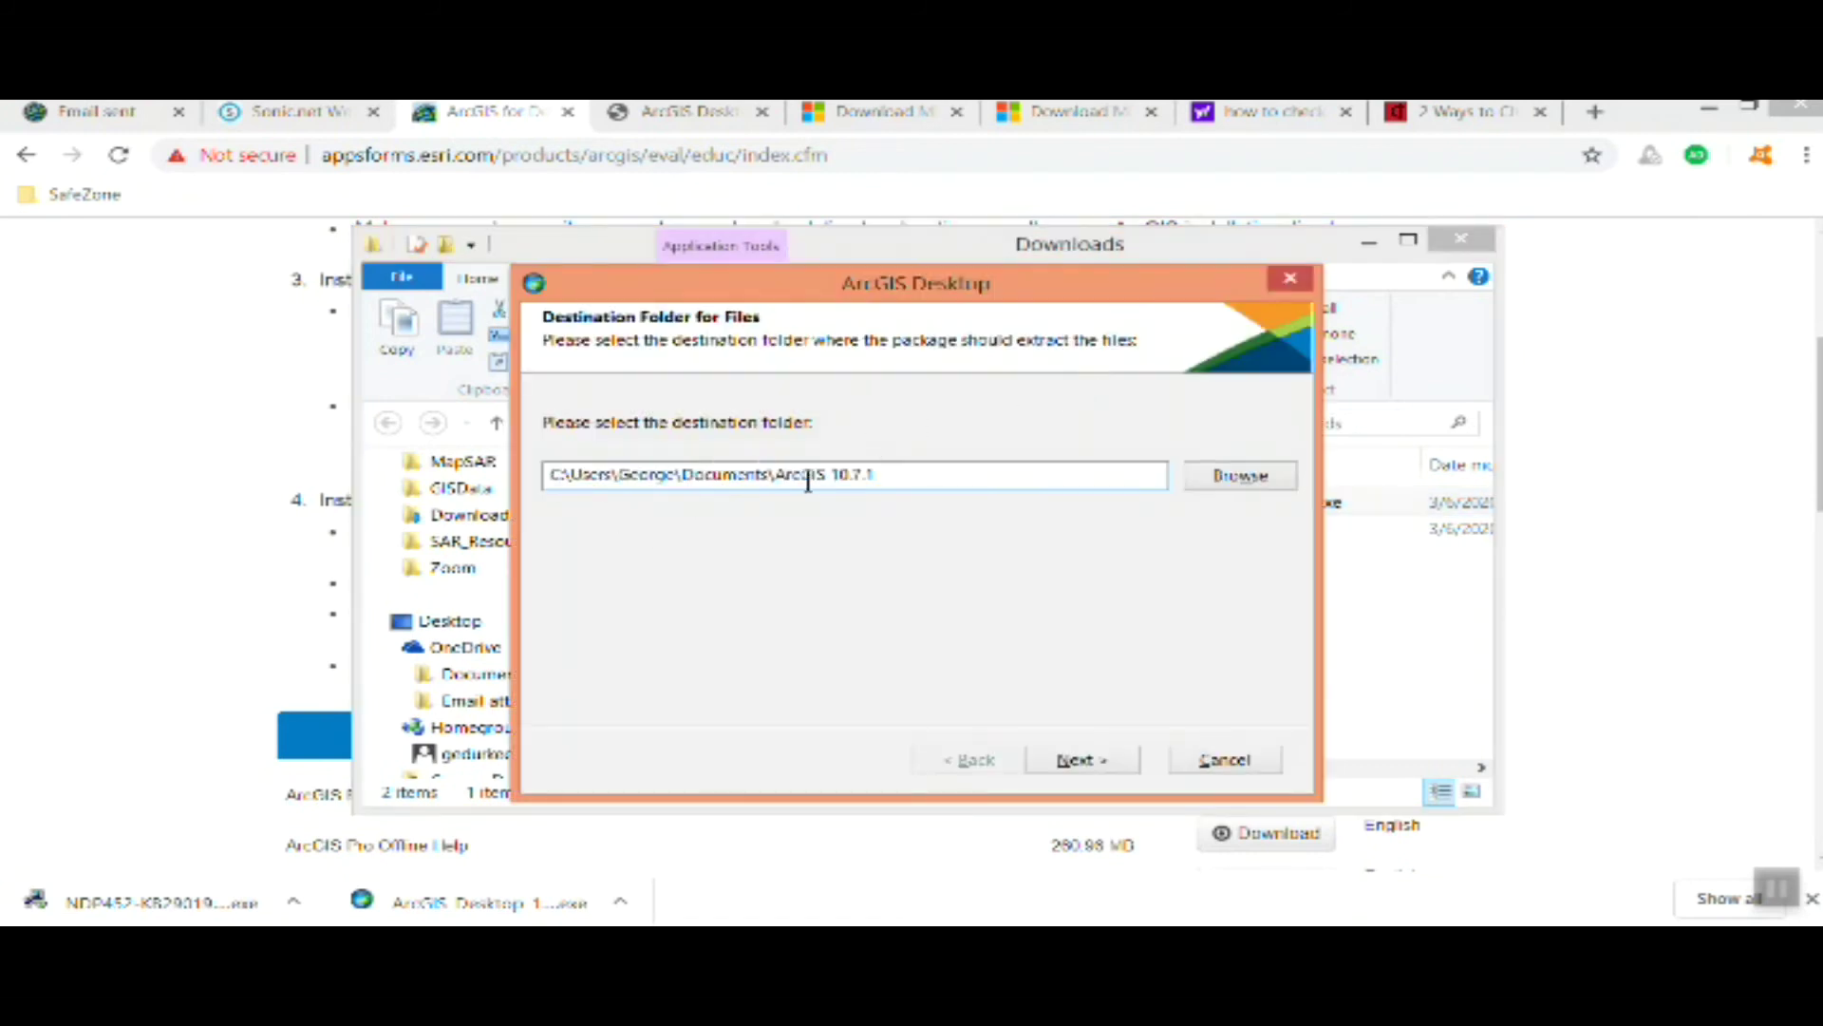
pyautogui.click(1092, 762)
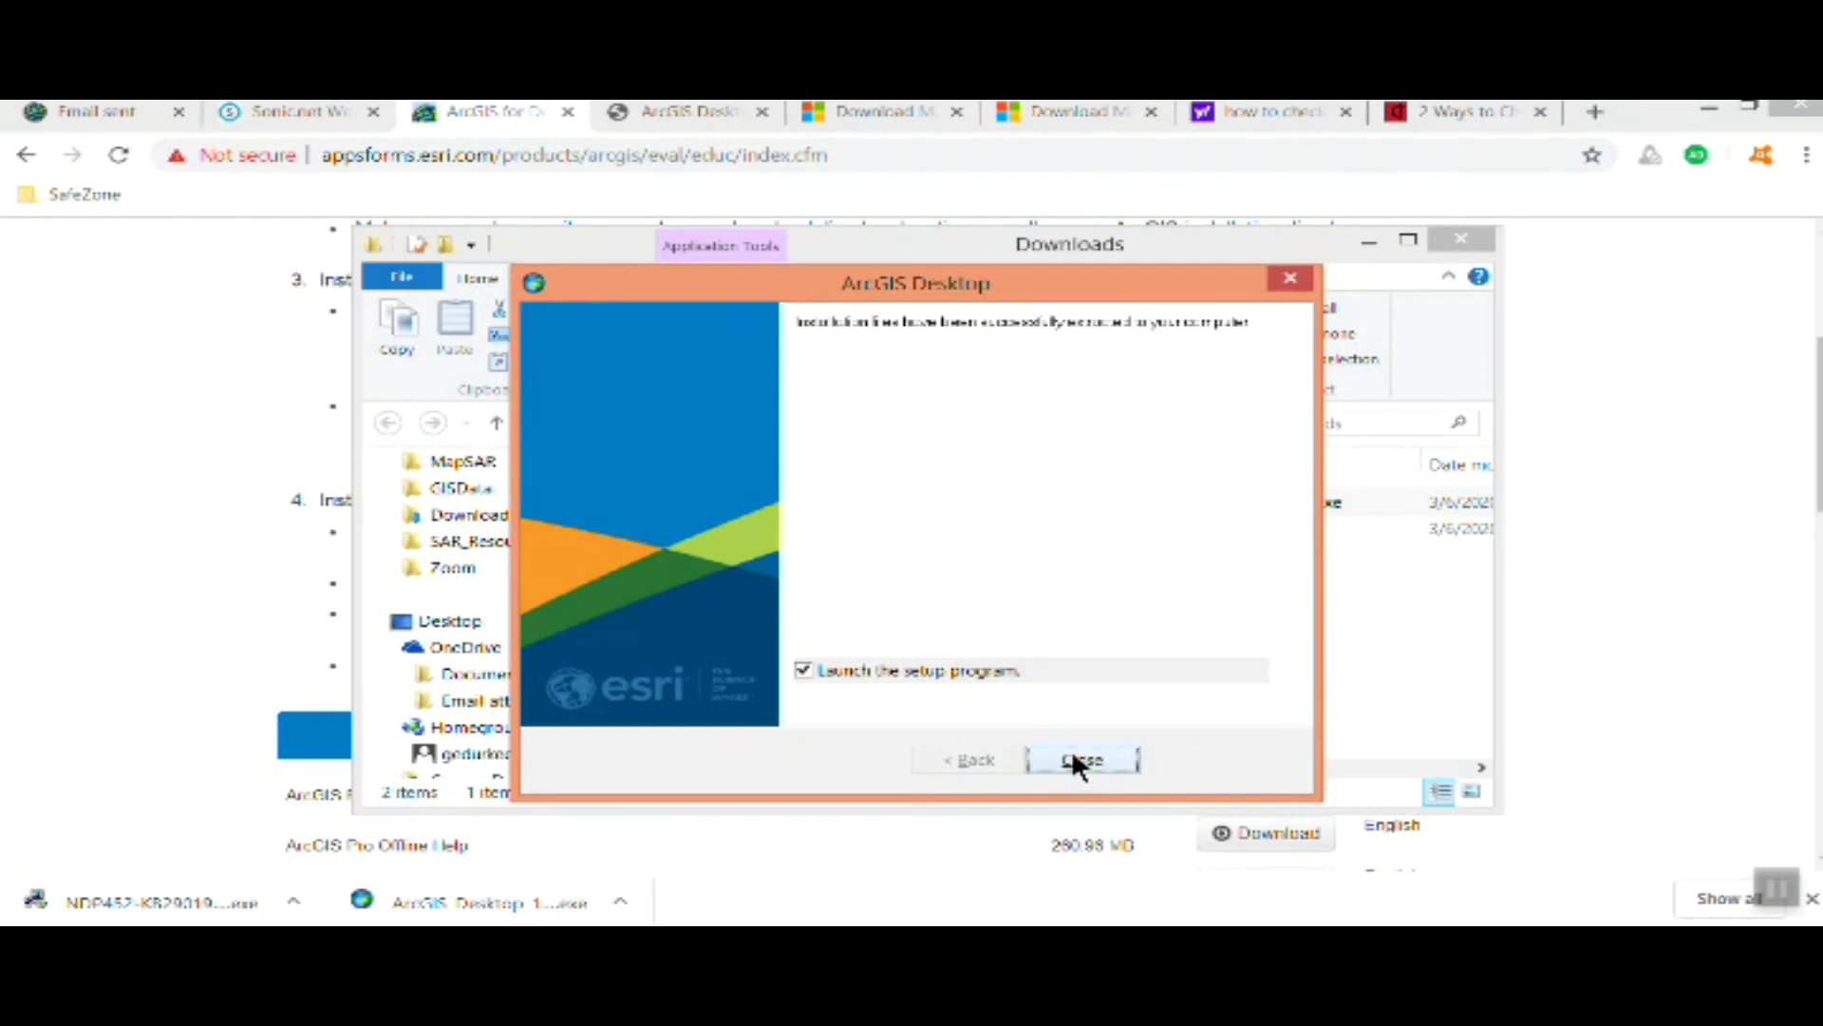
pyautogui.click(1072, 760)
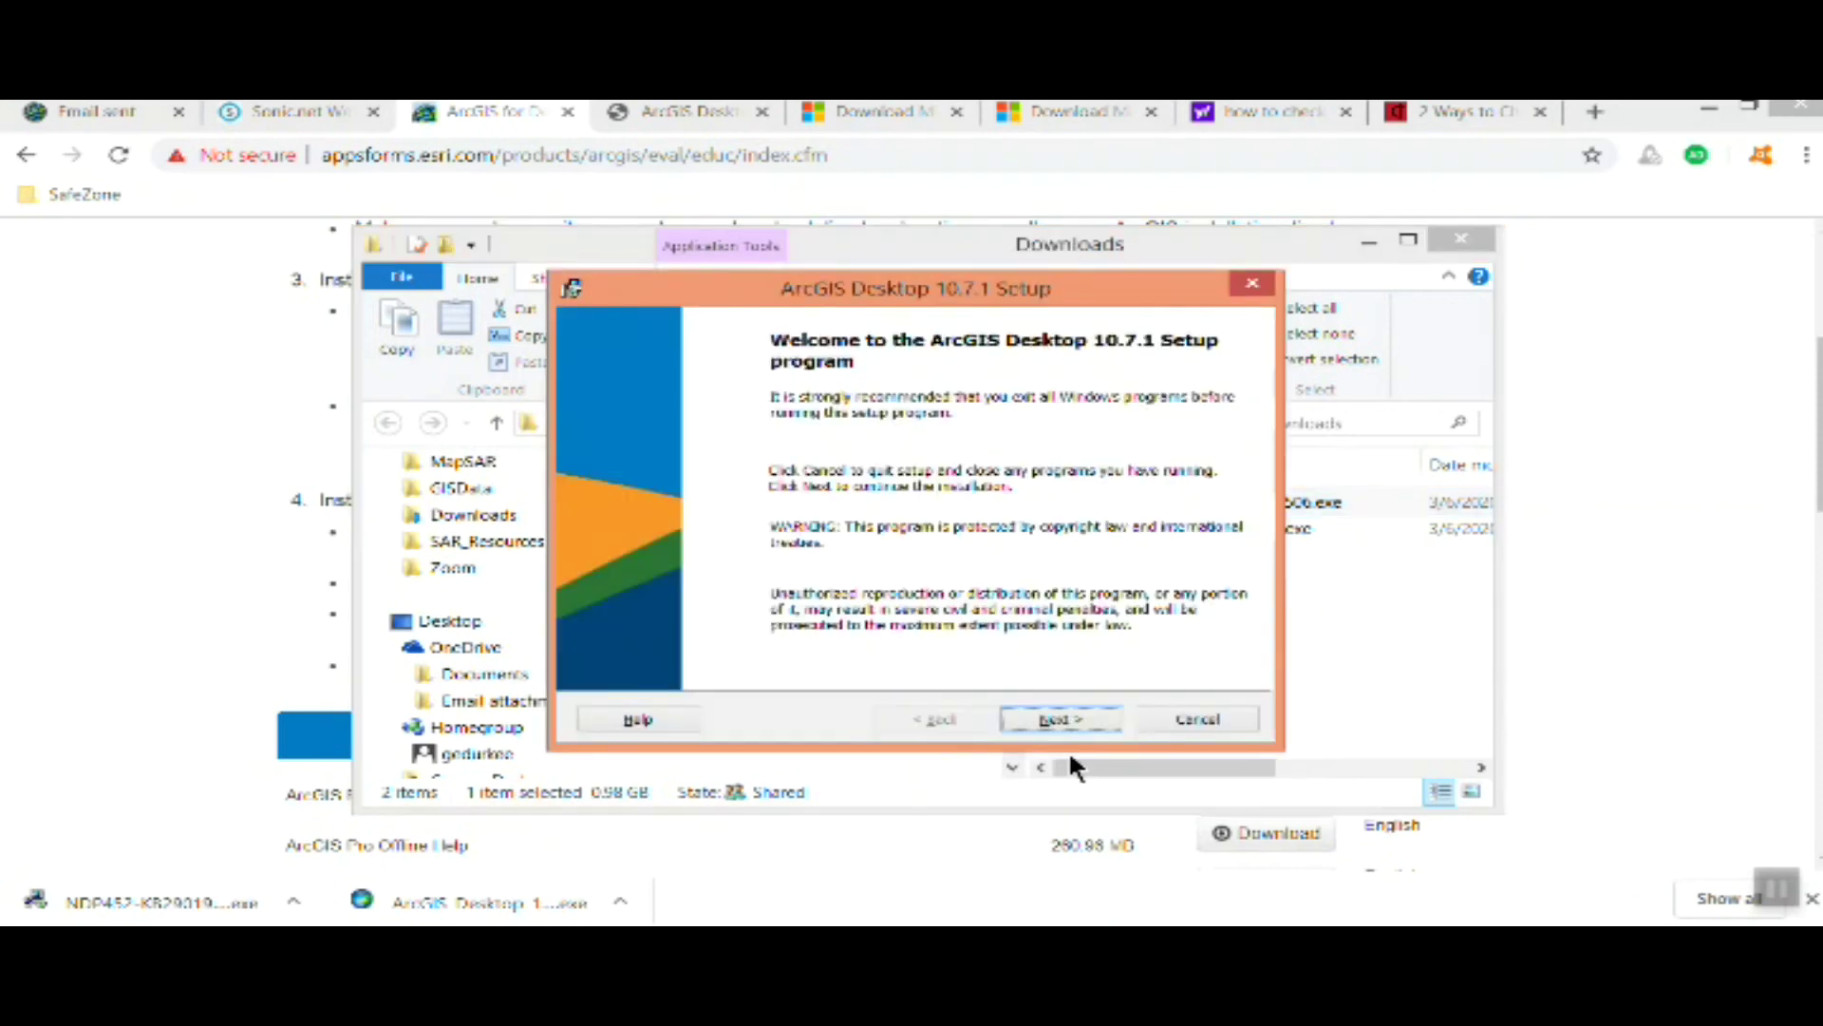
# Accept the license and install a Complete ArcGIS Desktop 10.7.1 with default program and Python folders
pyautogui.click(1081, 714)
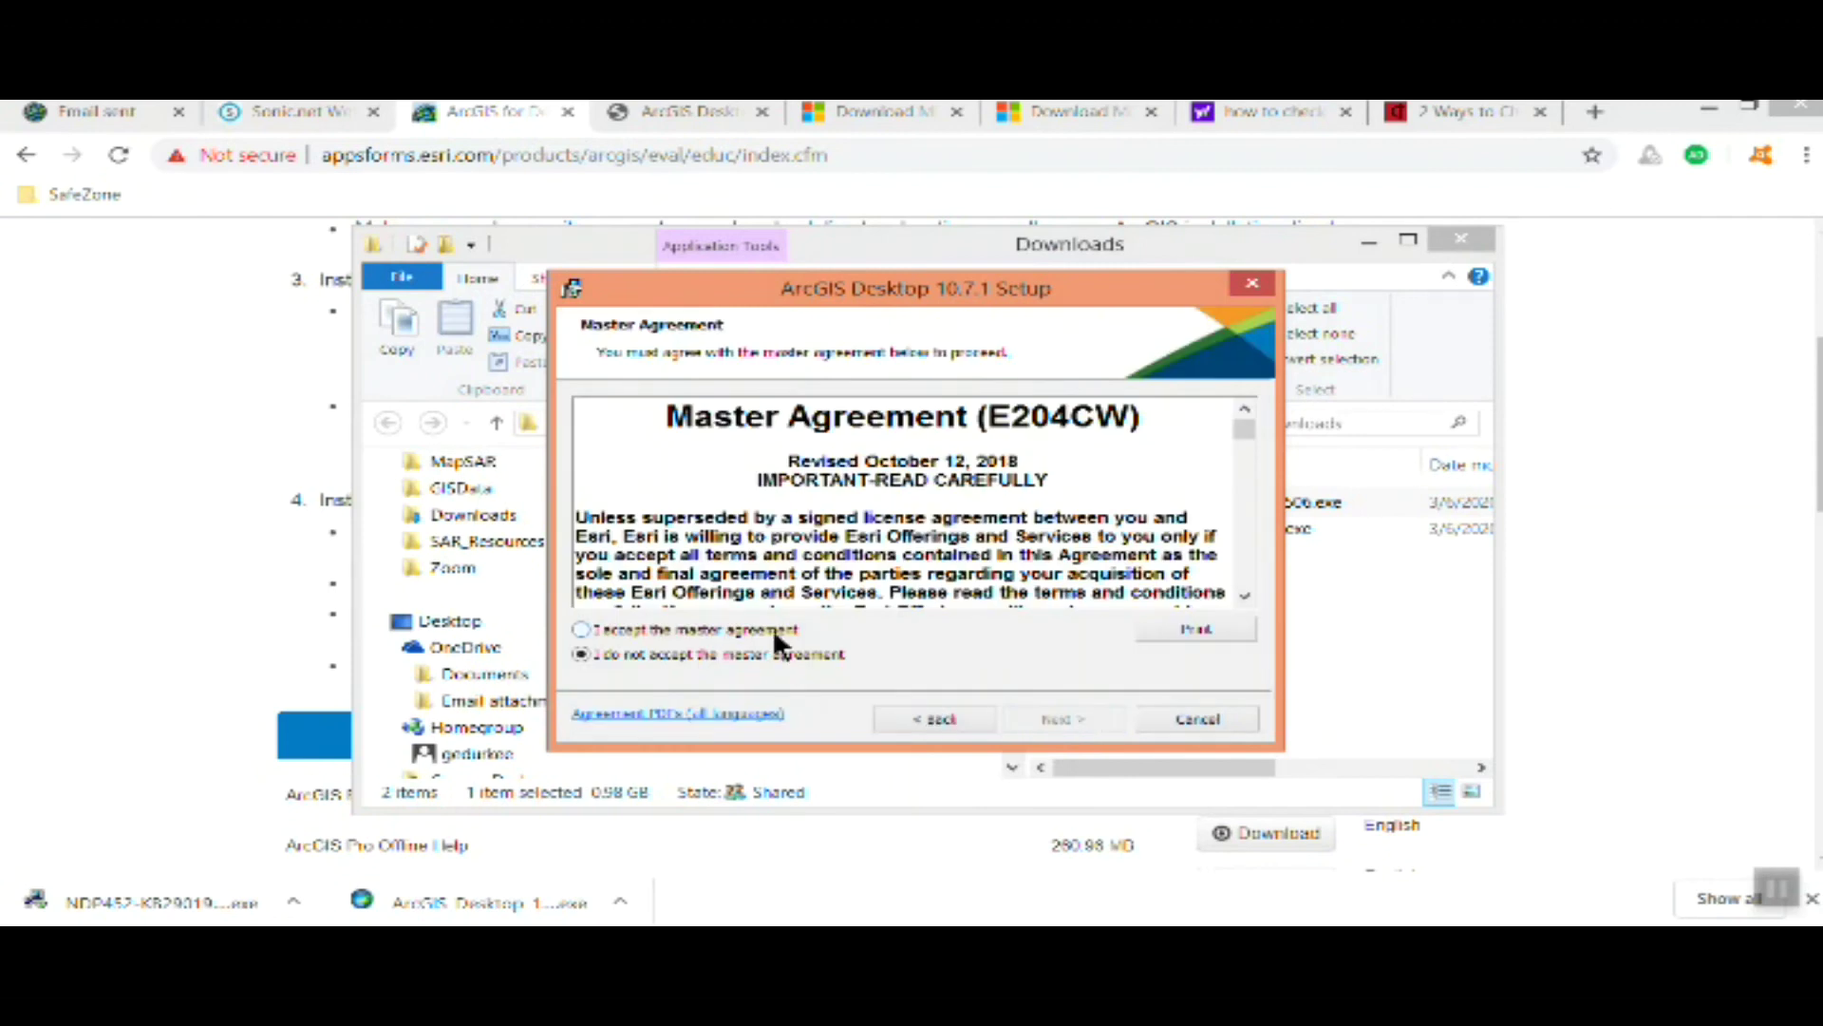
pyautogui.click(772, 627)
pyautogui.click(1066, 720)
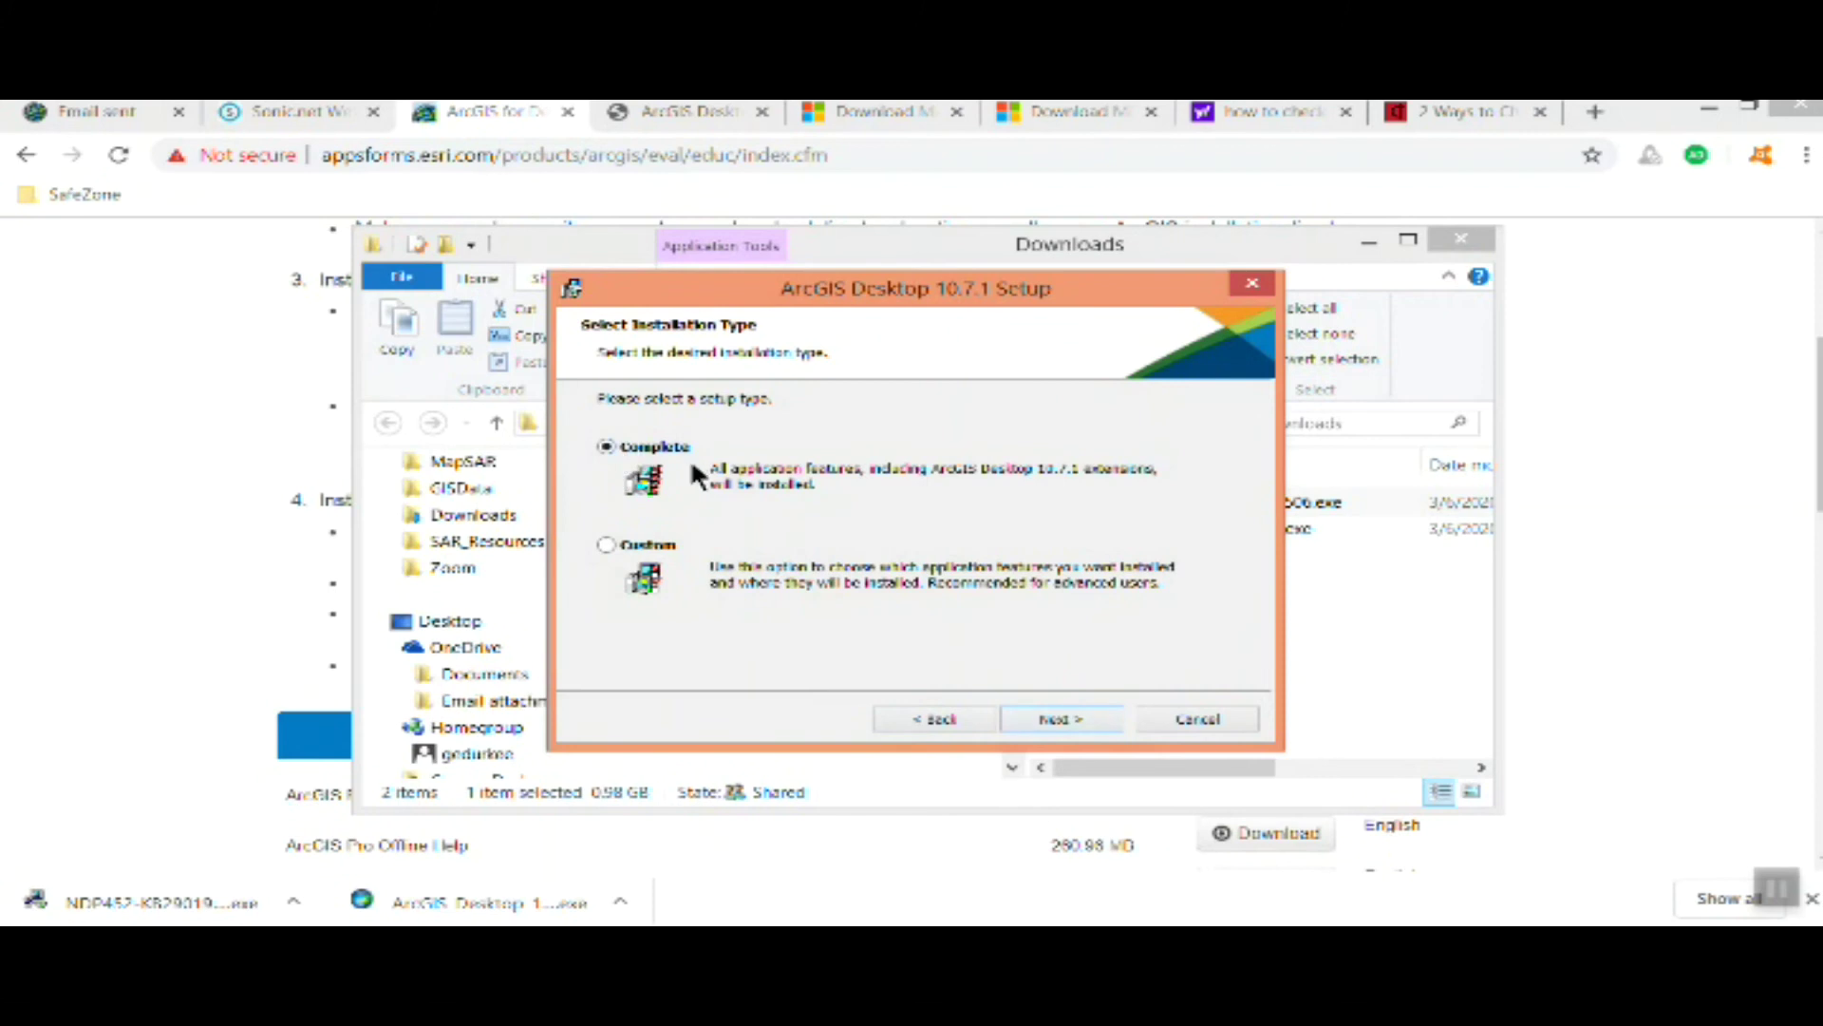
pyautogui.click(1050, 722)
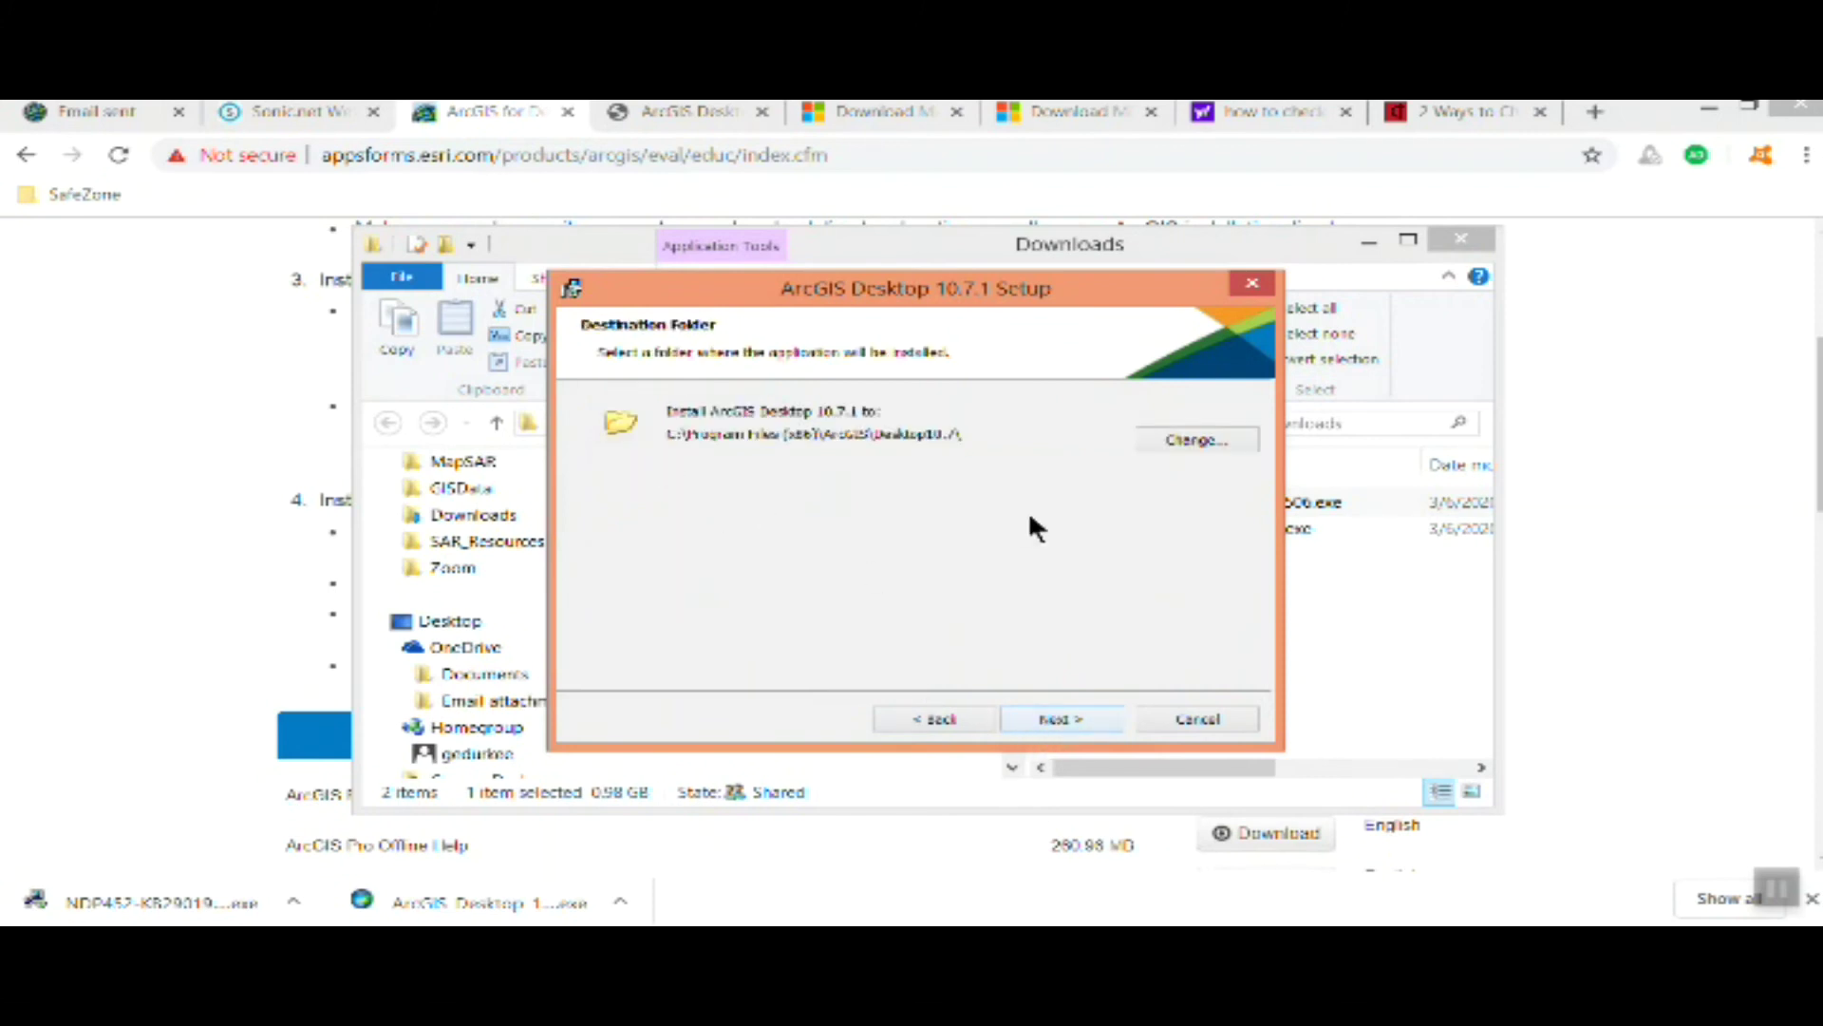
pyautogui.click(1060, 718)
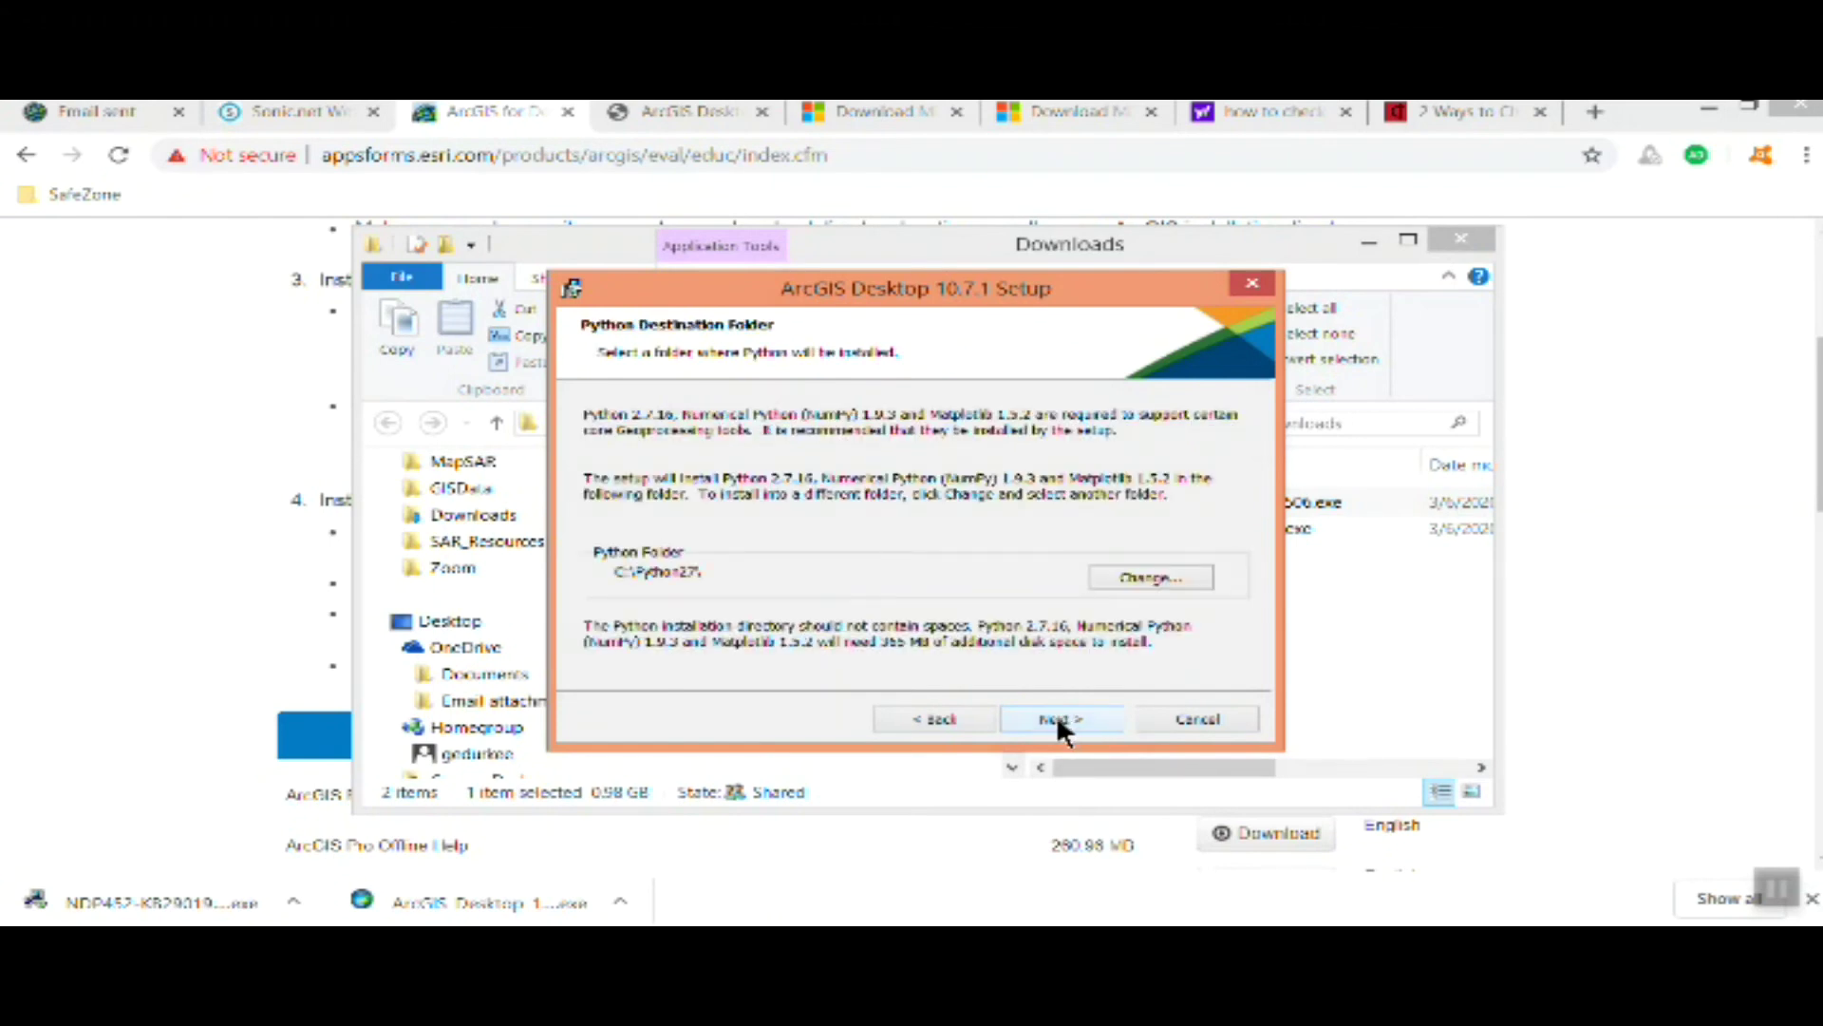
pyautogui.click(1071, 714)
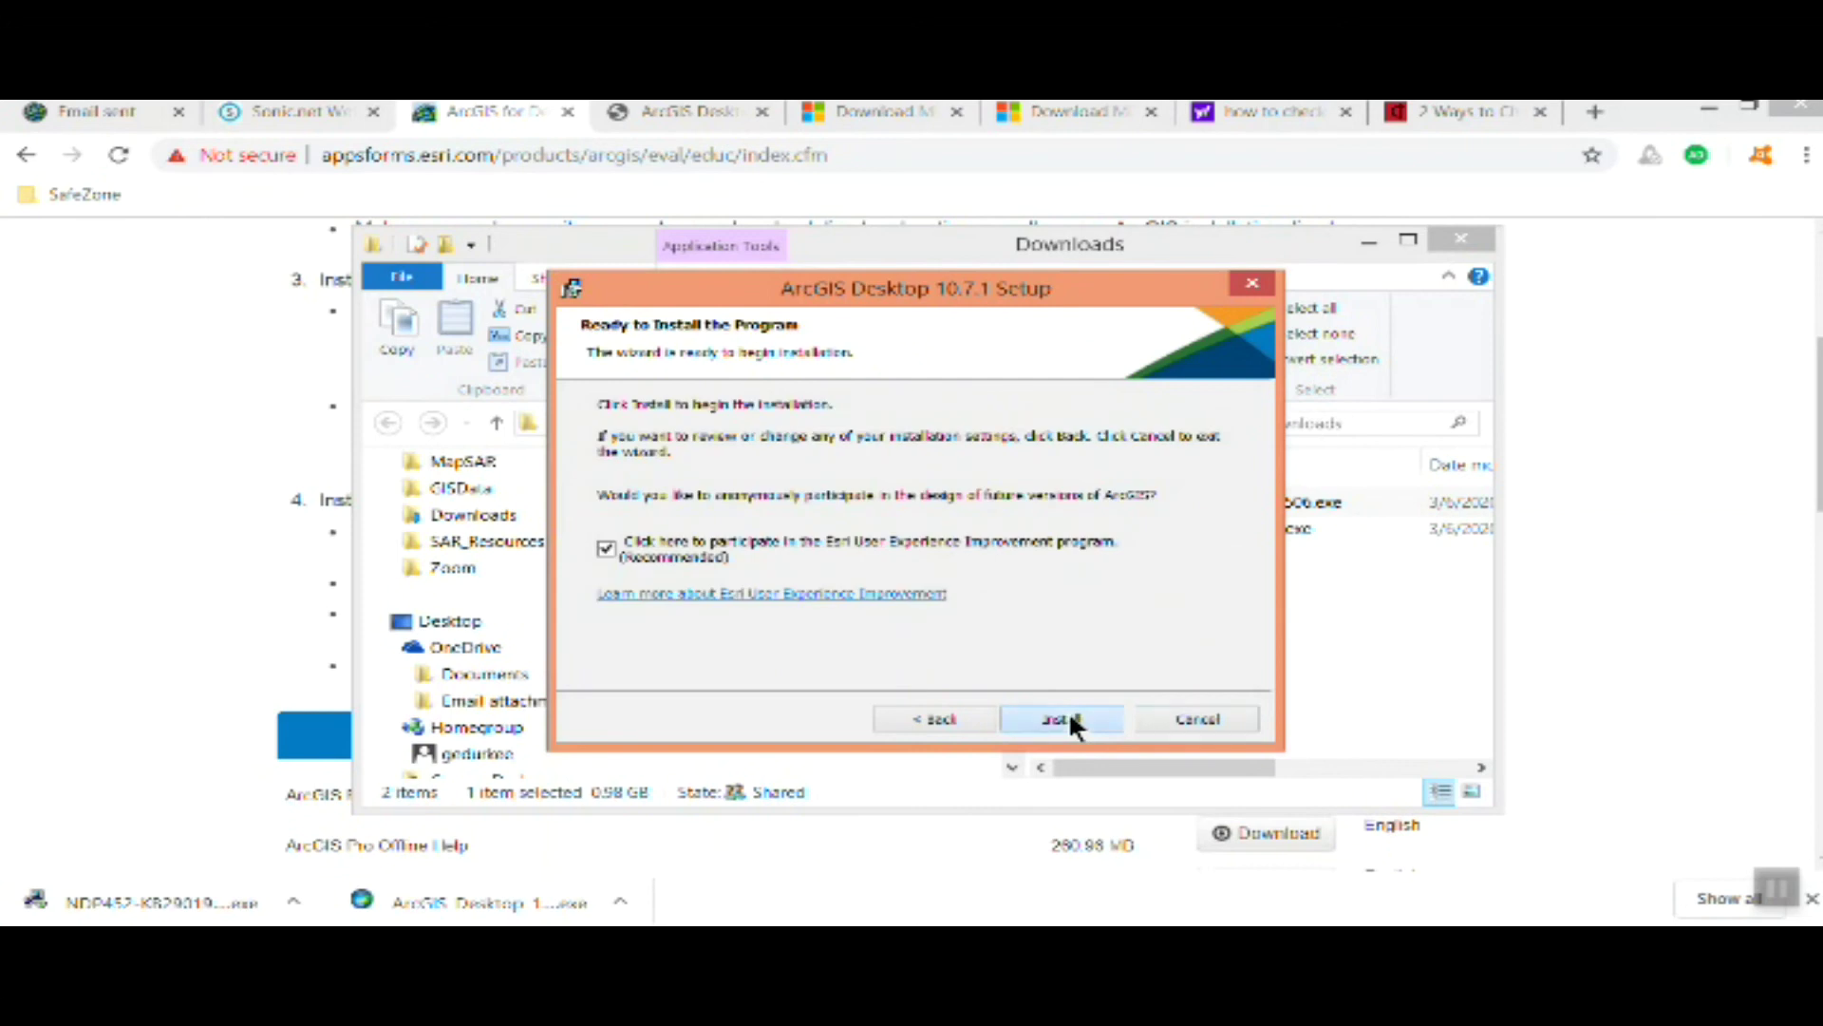
pyautogui.click(1070, 717)
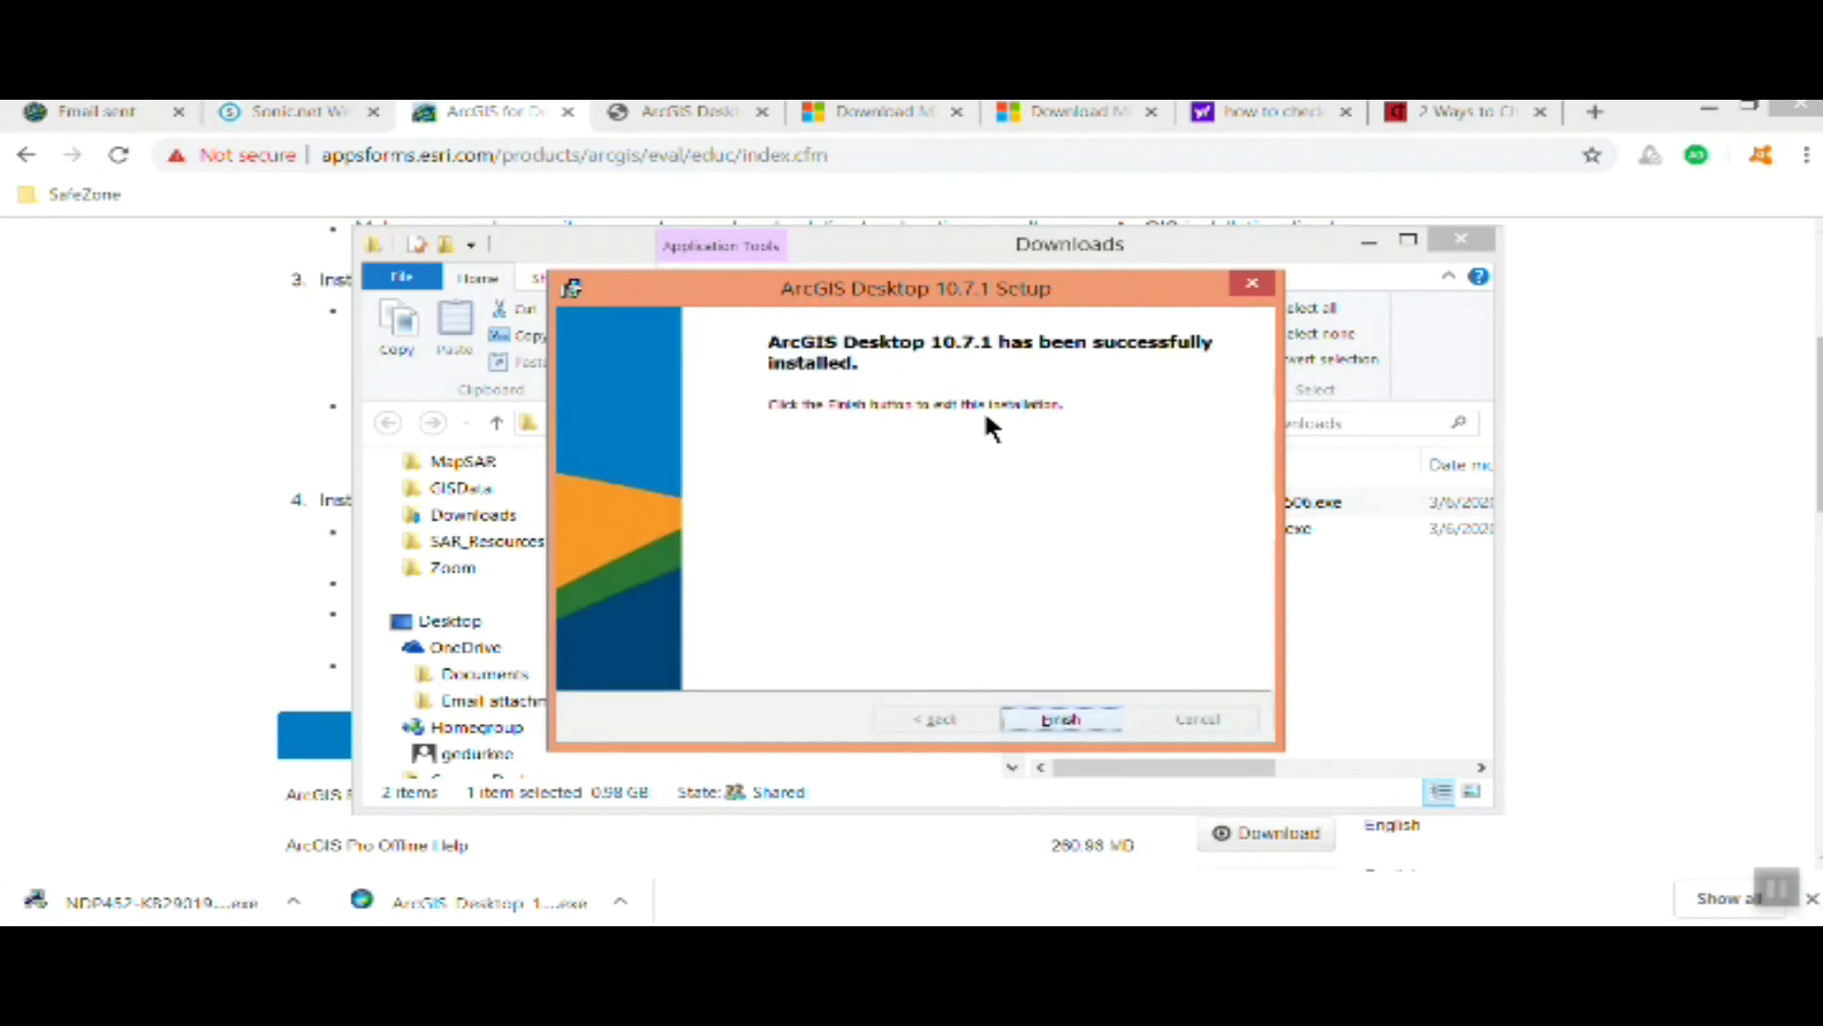
pyautogui.click(1049, 718)
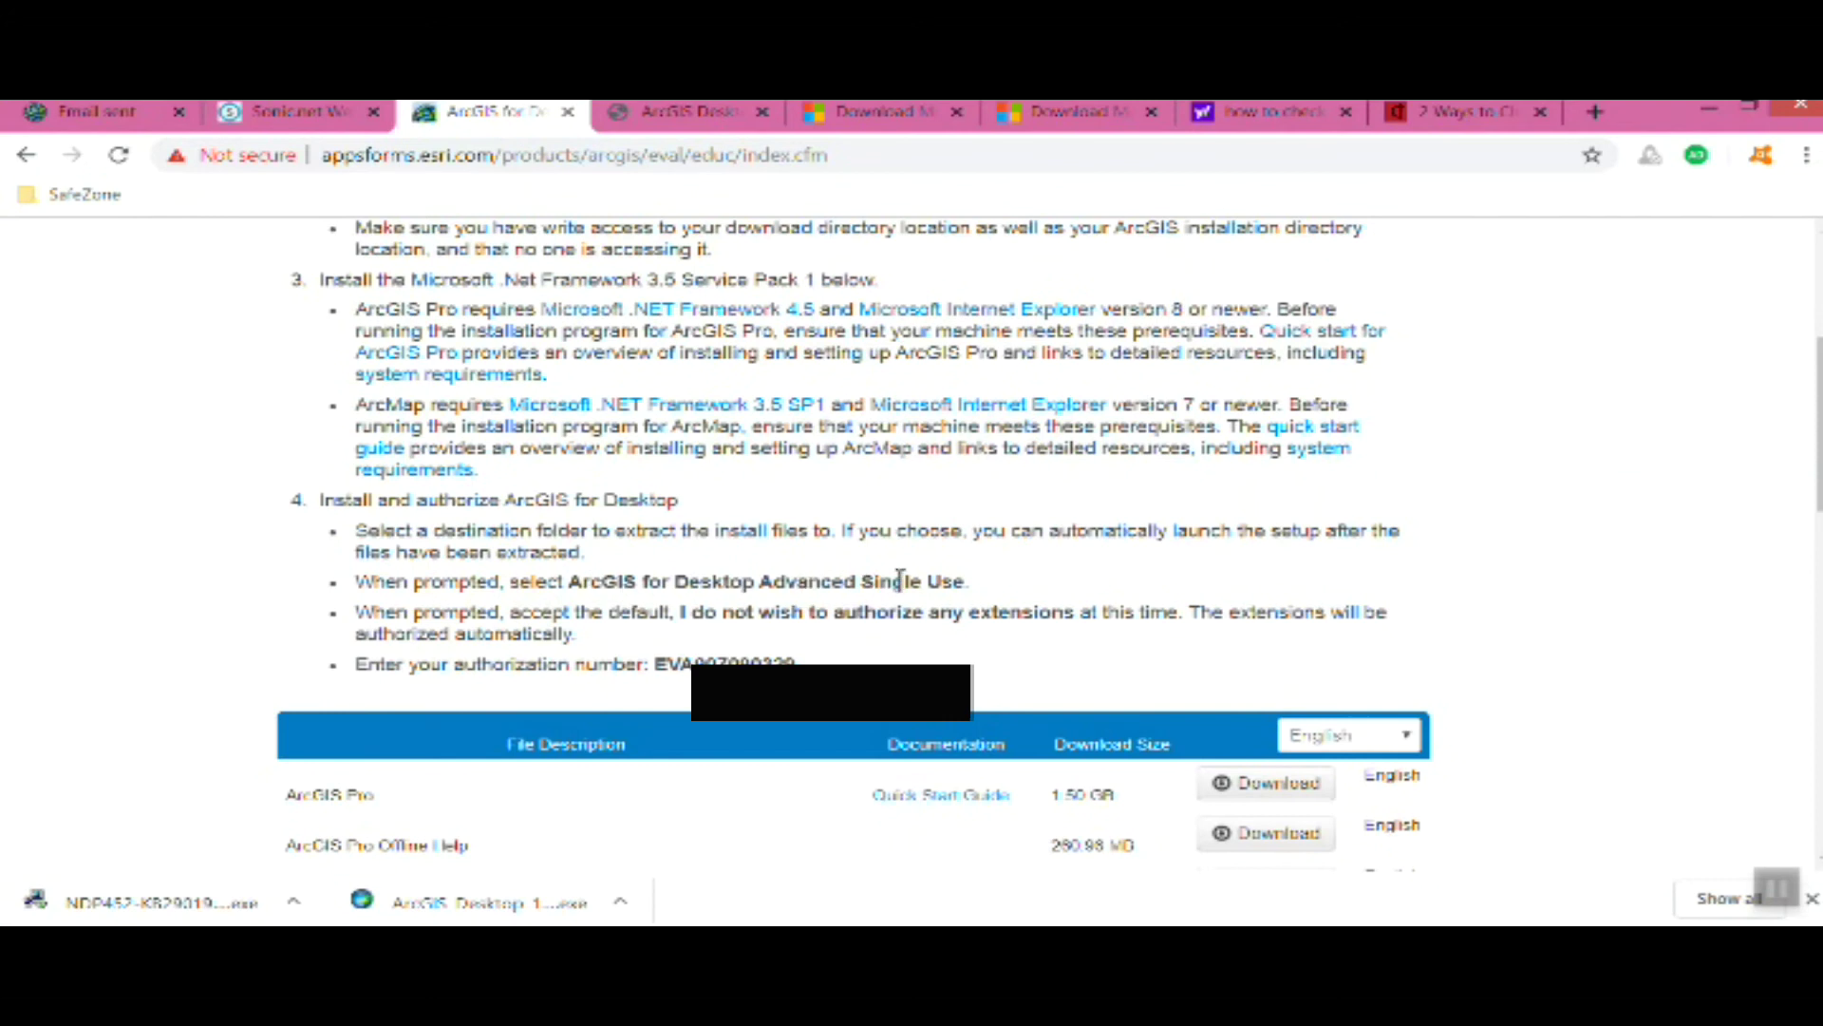
# Minimize the browser and choose Advanced (ArcInfo) Single Use in ArcGIS Administrator Wizard
pyautogui.click(1710, 109)
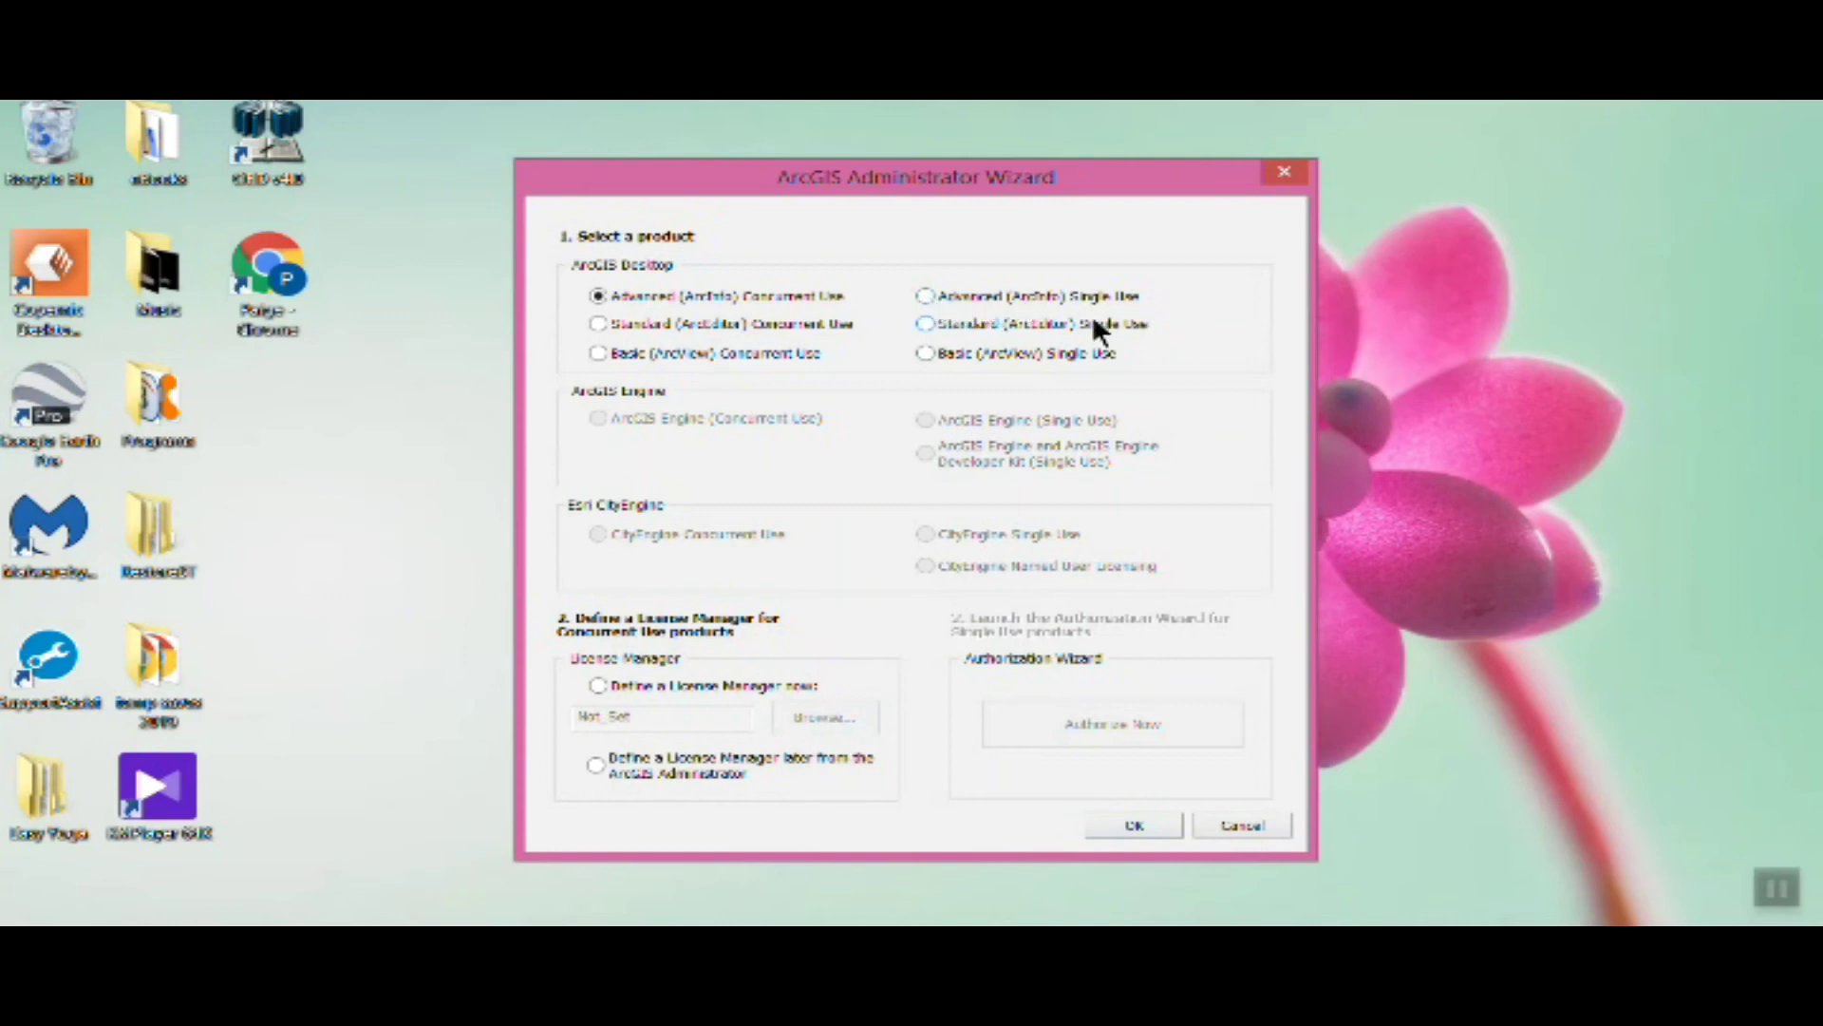
pyautogui.click(925, 295)
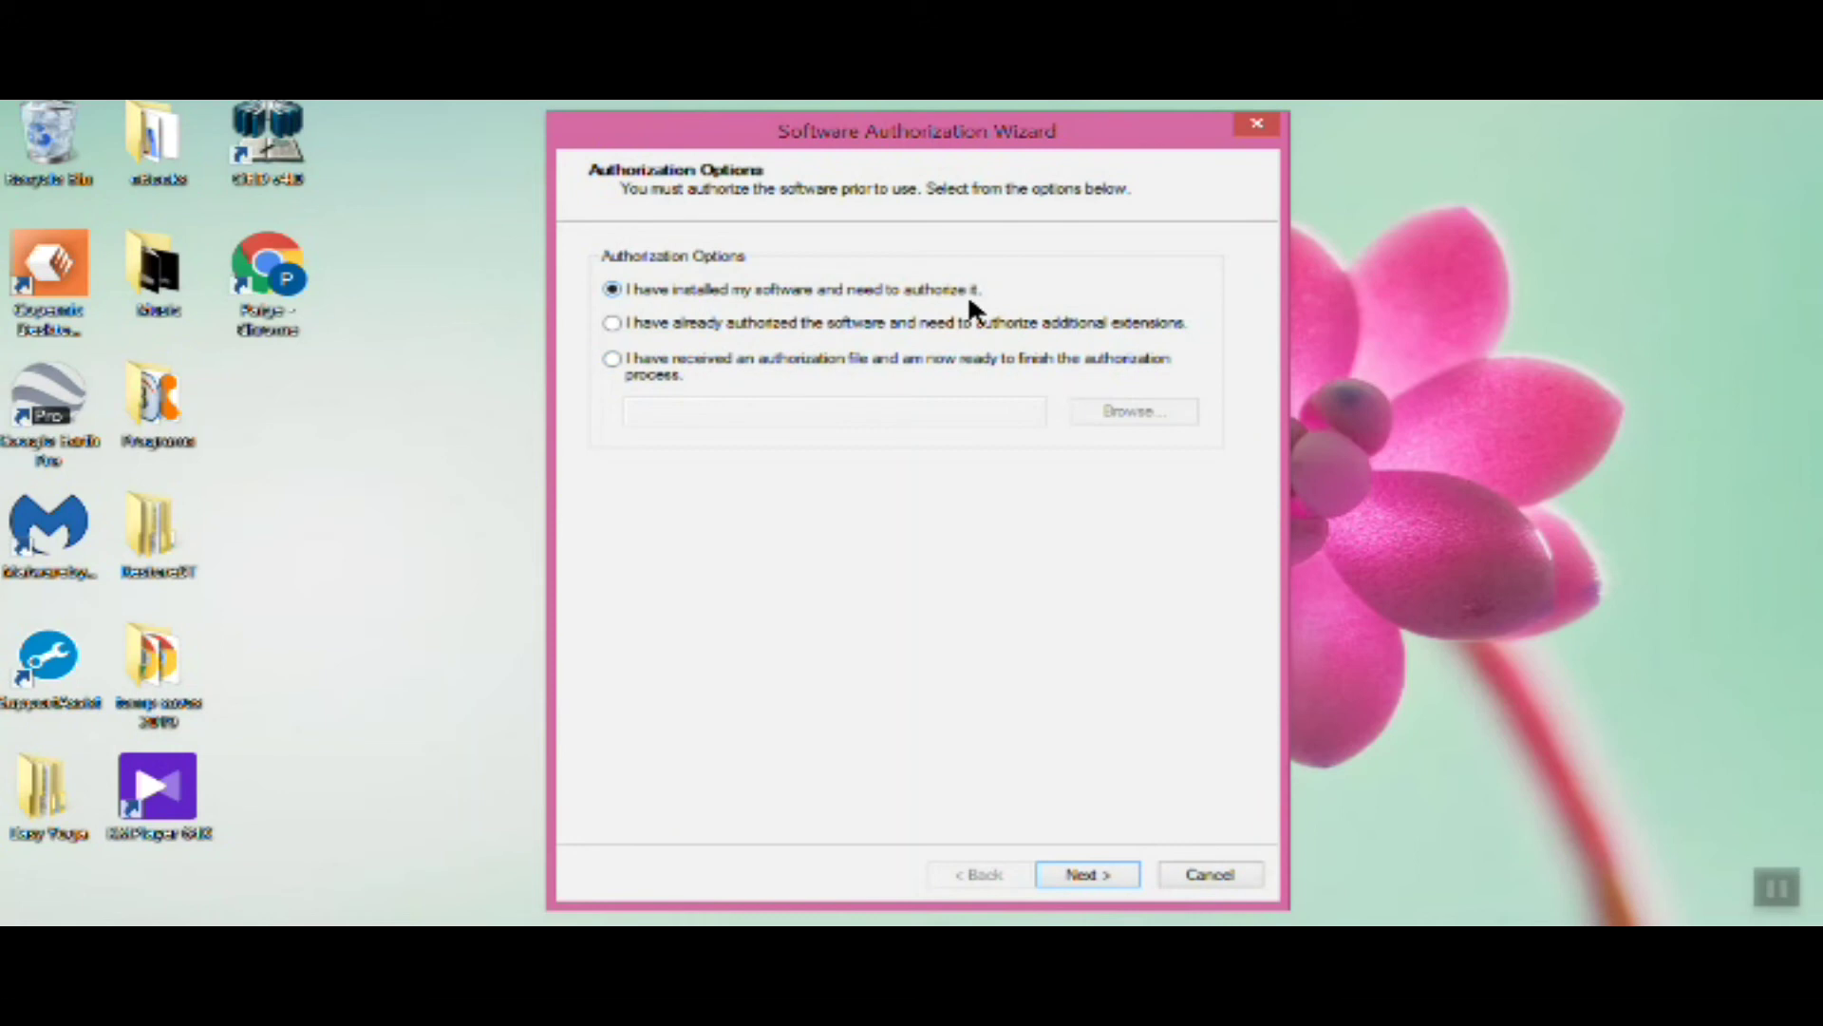
# Authorize online with Esri, keep the pre-filled contact details, and set organization to Education-Student
pyautogui.click(1107, 868)
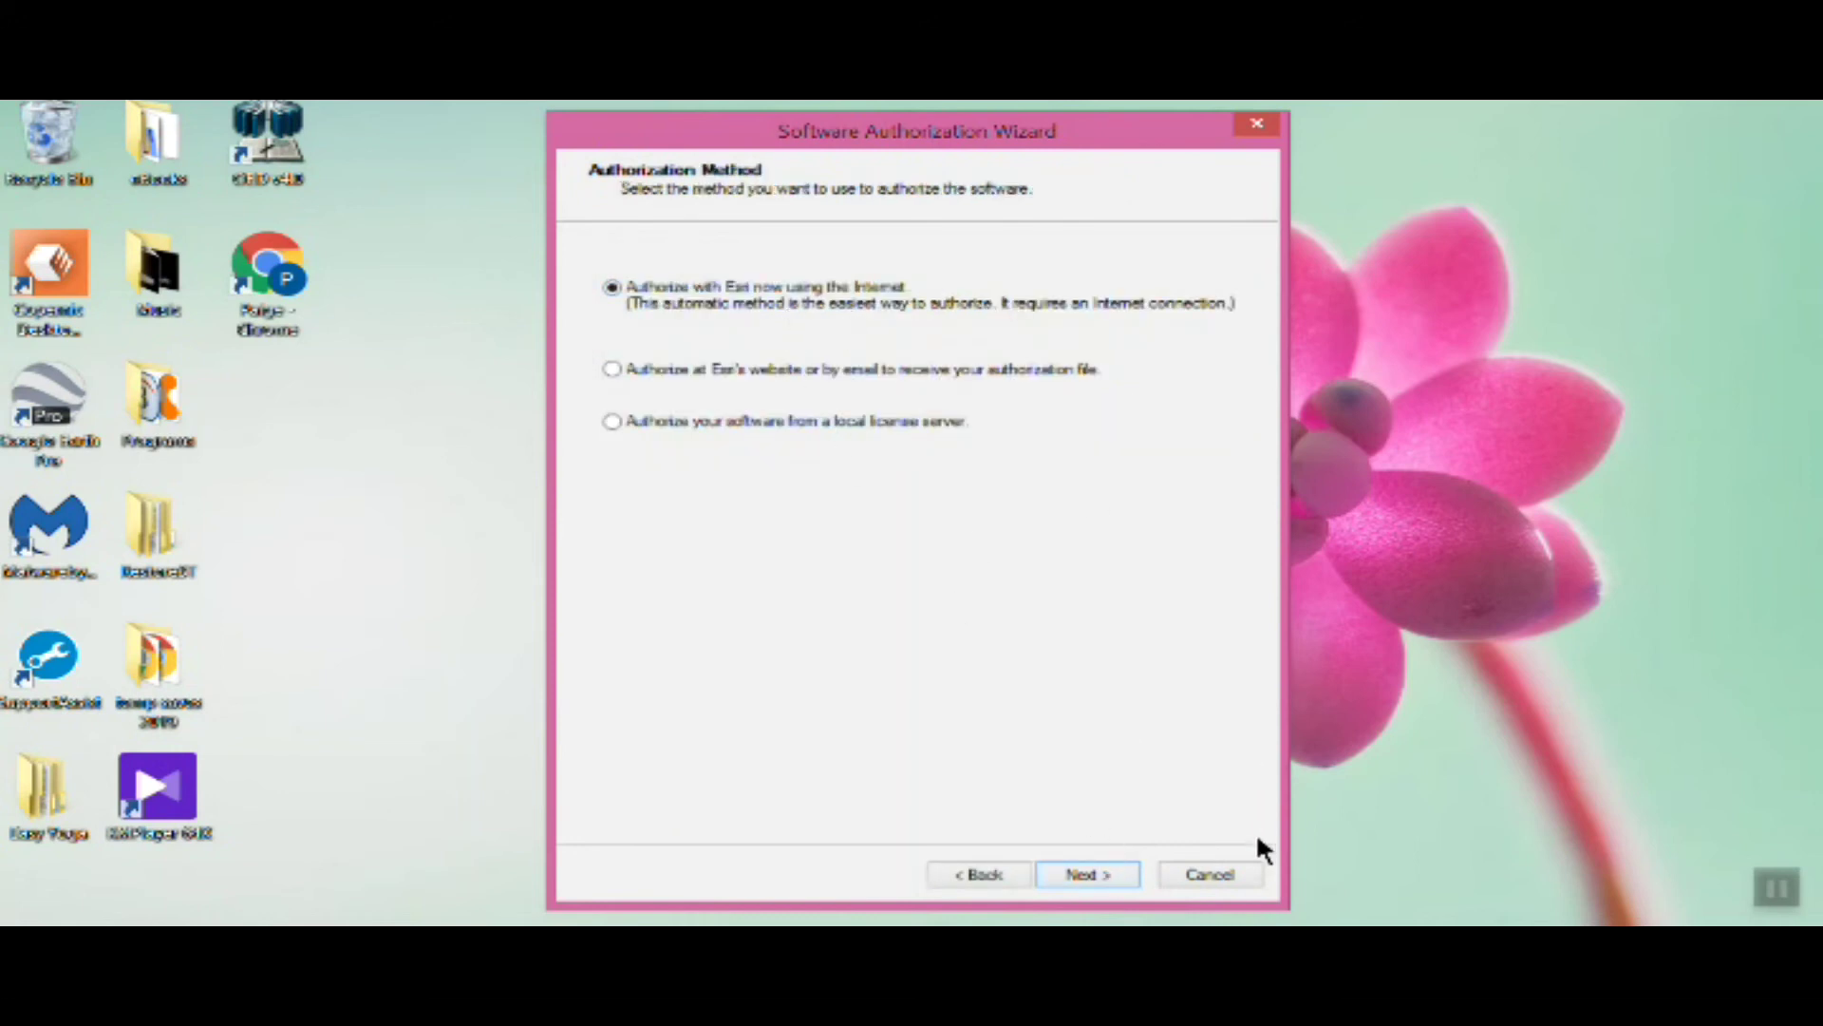
pyautogui.click(1103, 869)
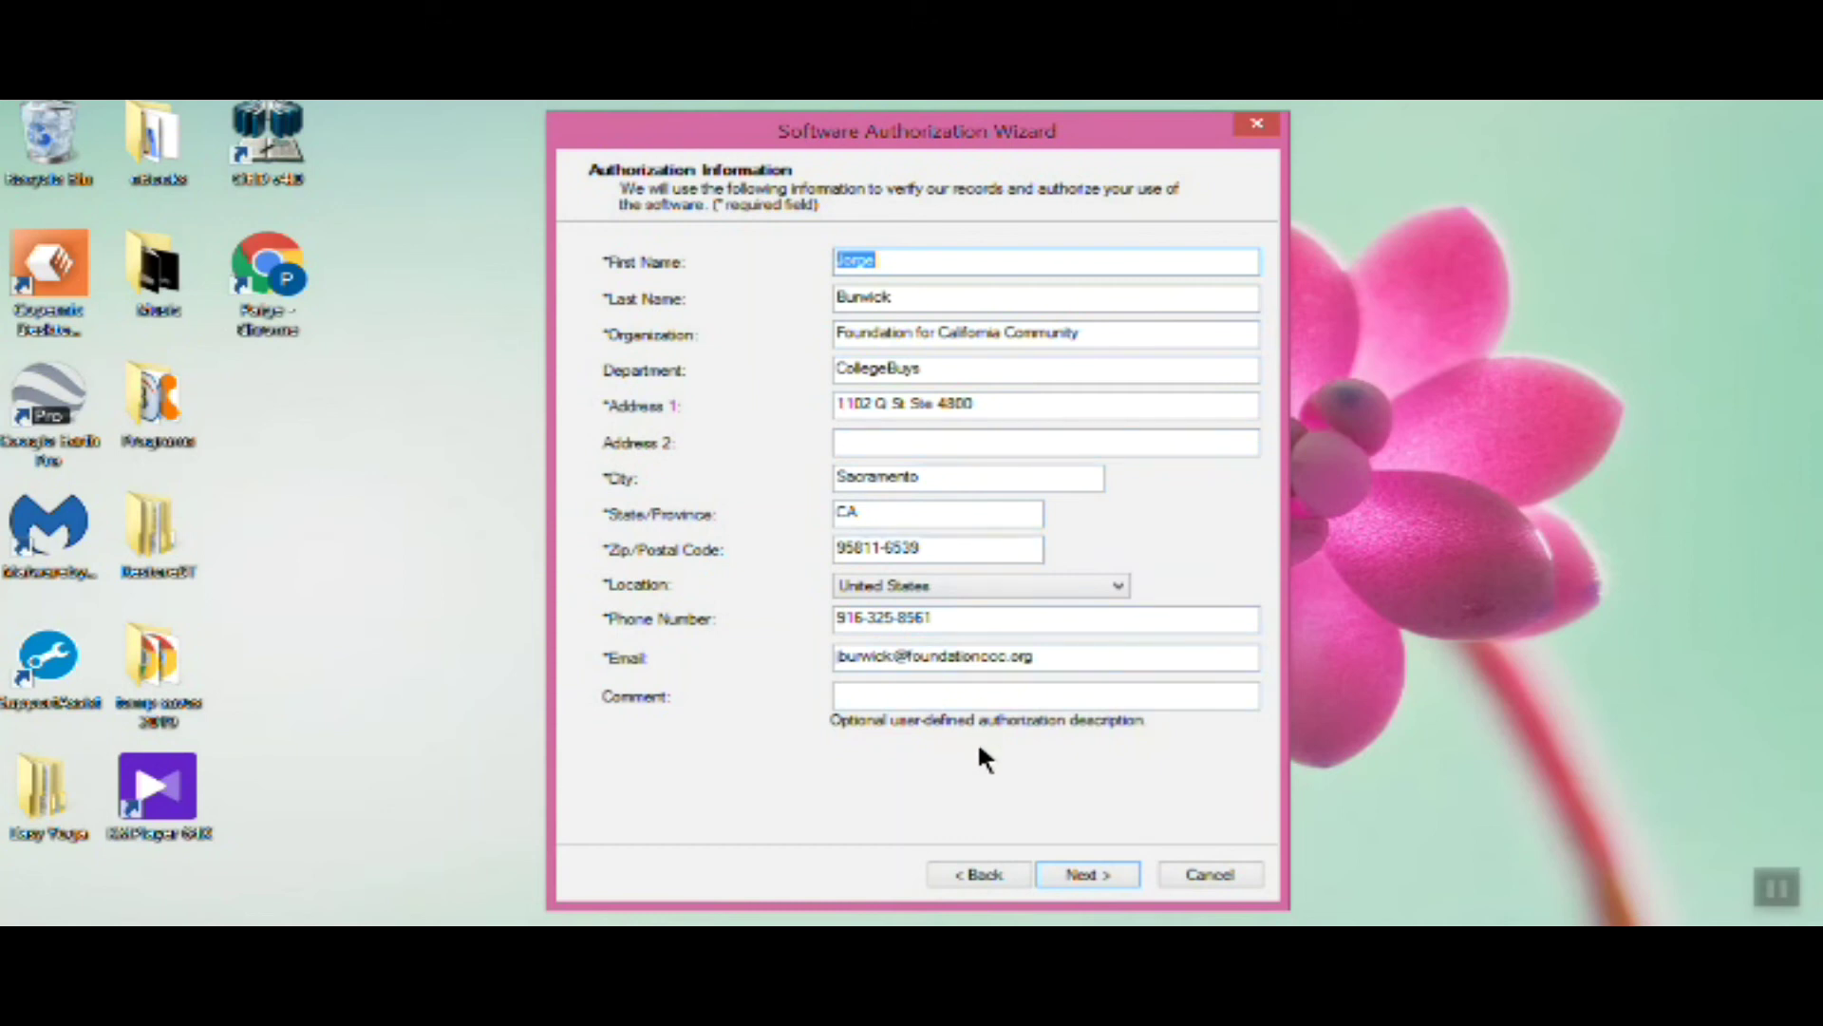
pyautogui.click(1085, 875)
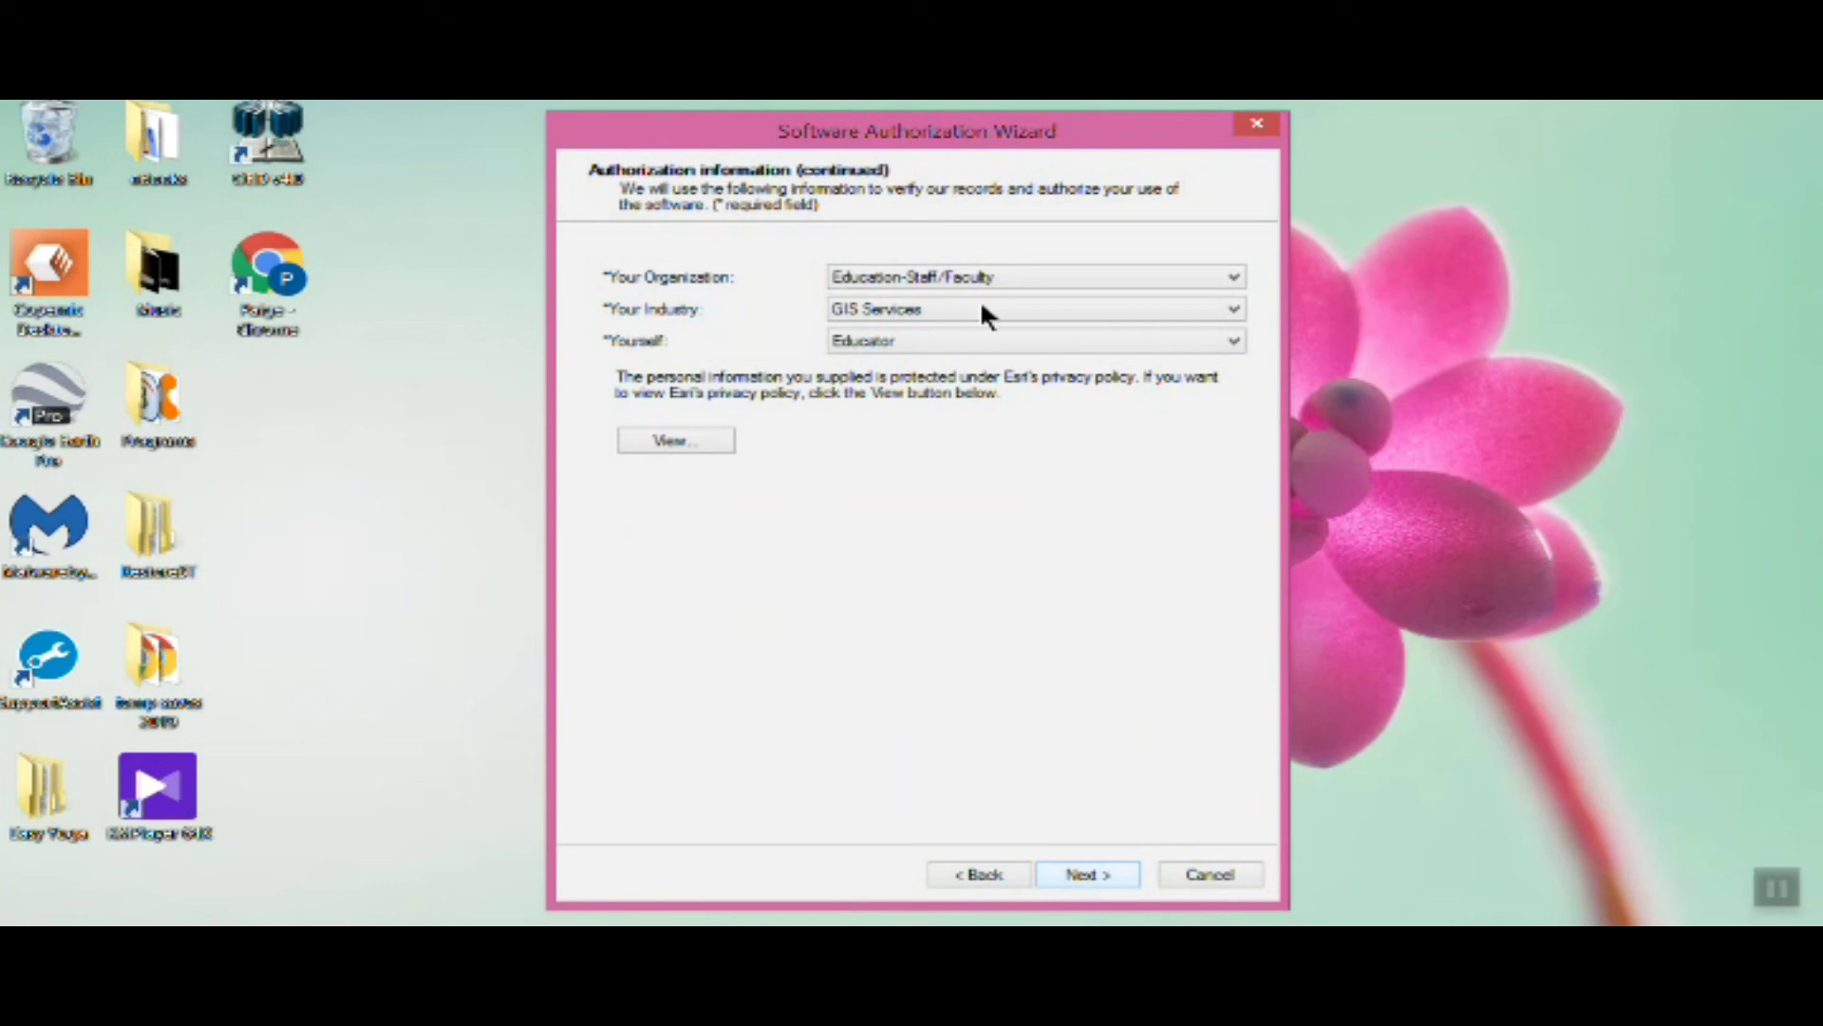
pyautogui.click(935, 276)
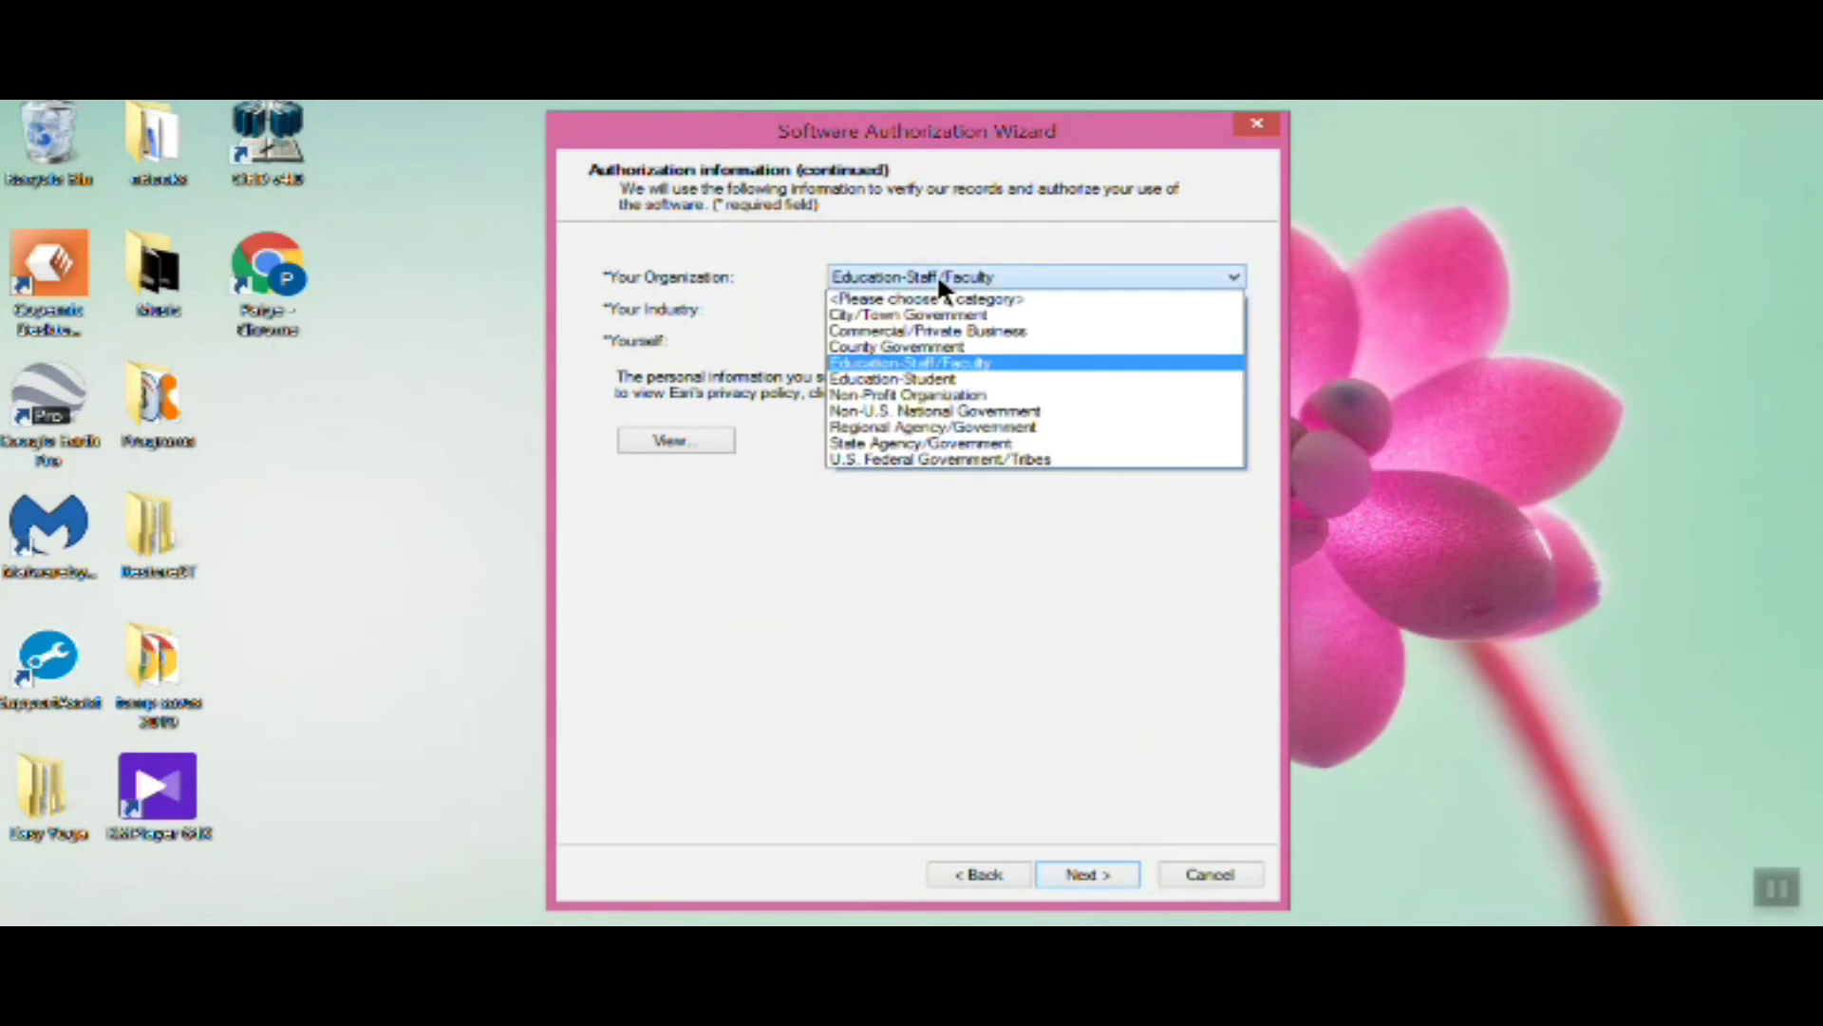
pyautogui.click(1010, 377)
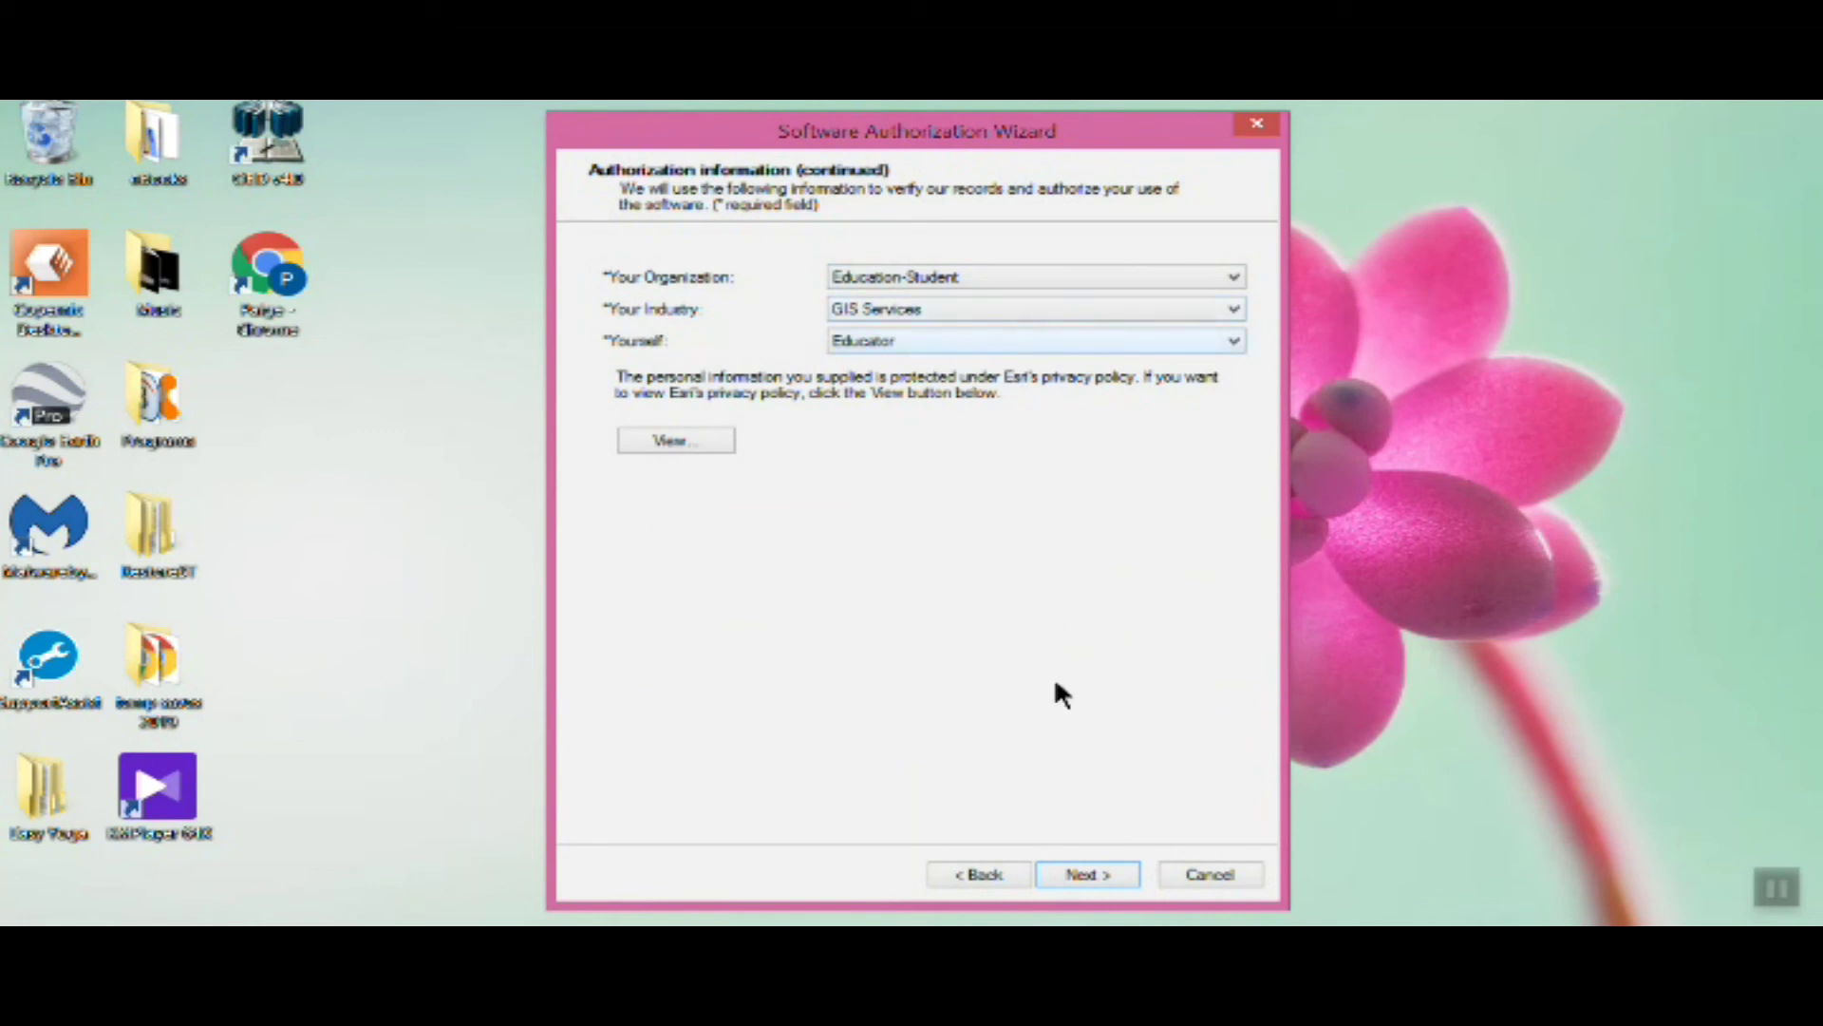
pyautogui.click(1072, 881)
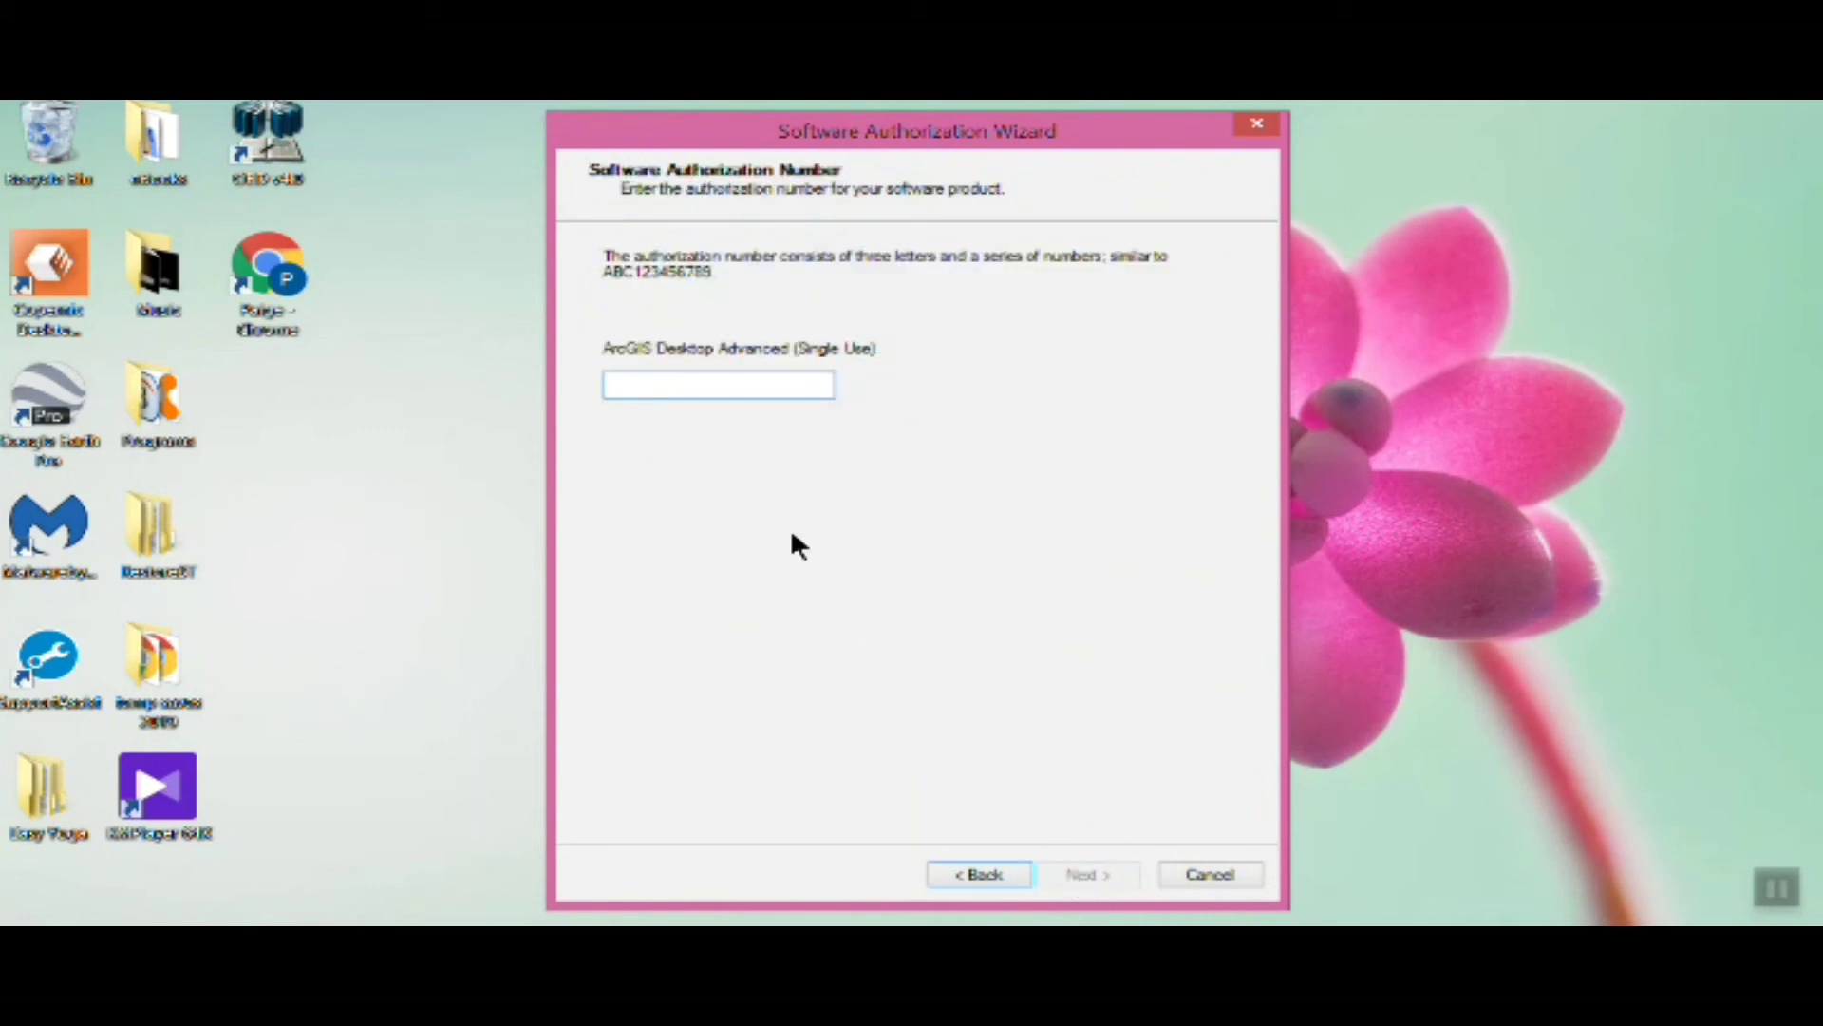
# Copy the authorization number from the Esri web page and paste it into the wizard's field
pyautogui.click(699, 386)
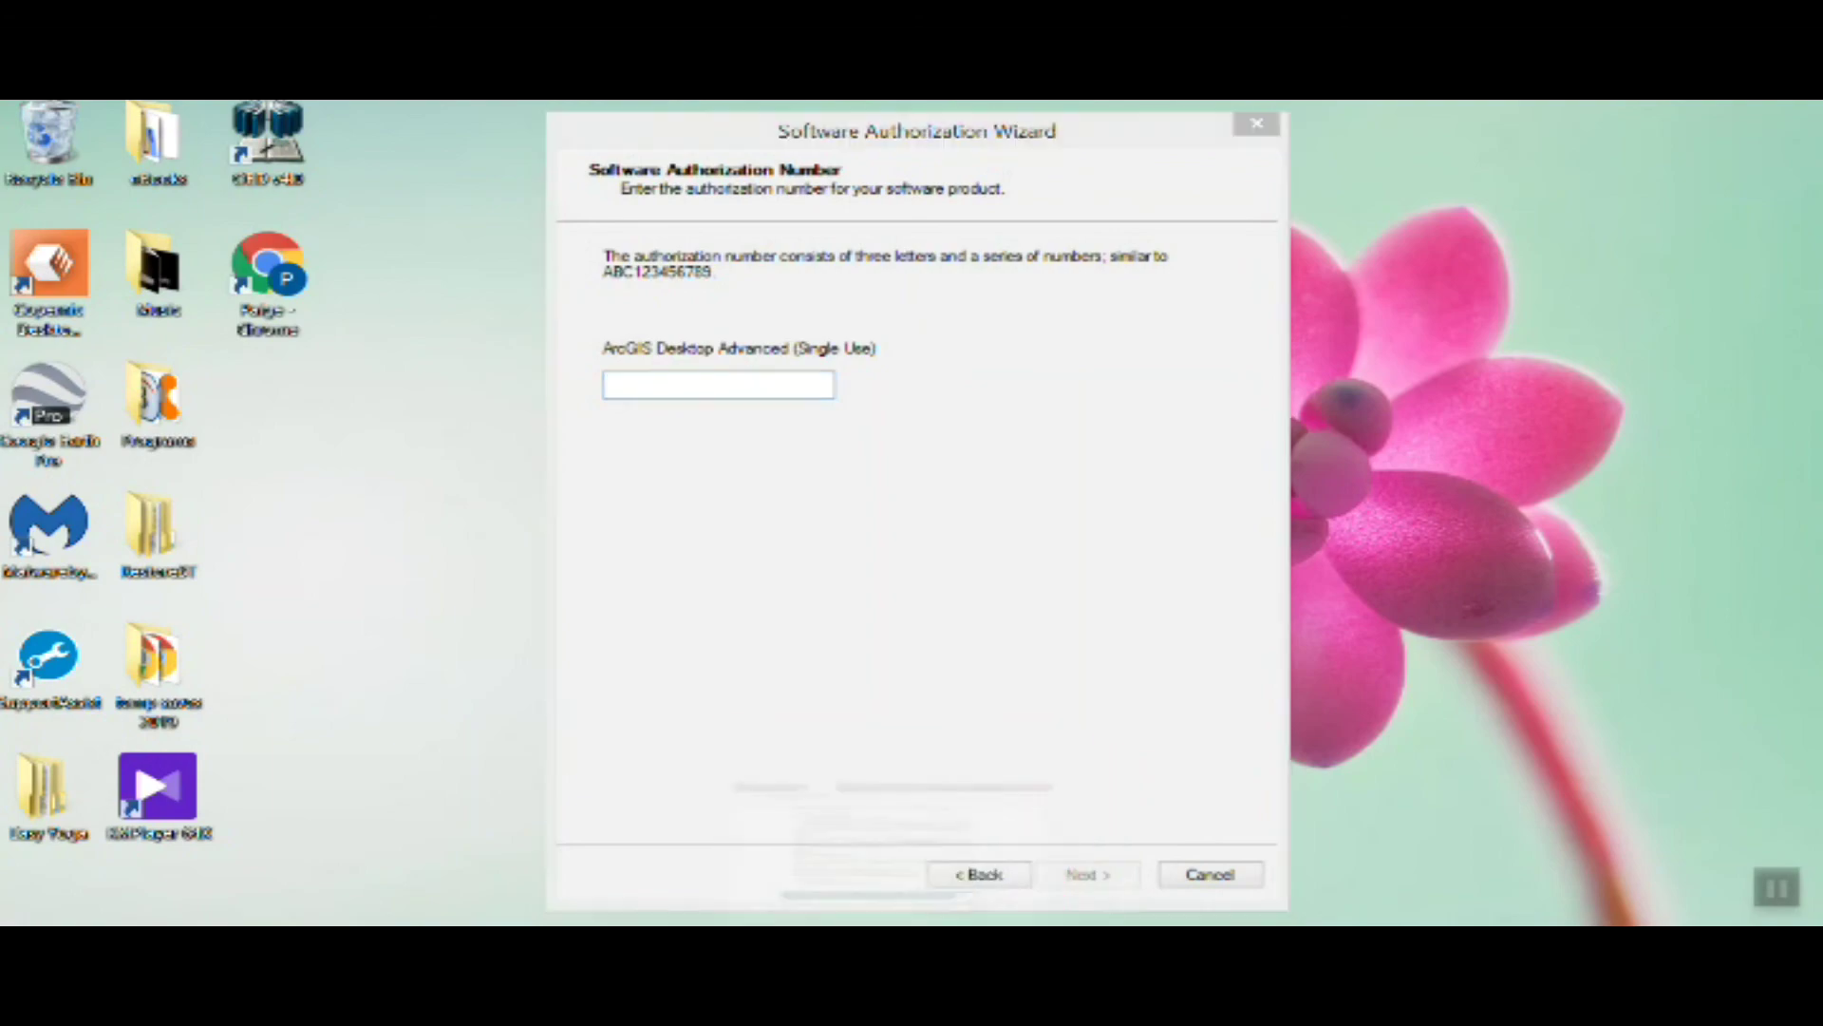
pyautogui.hotkey('alt', 'Tab')
pyautogui.moveTo(654, 663); pyautogui.dragTo(802, 662)
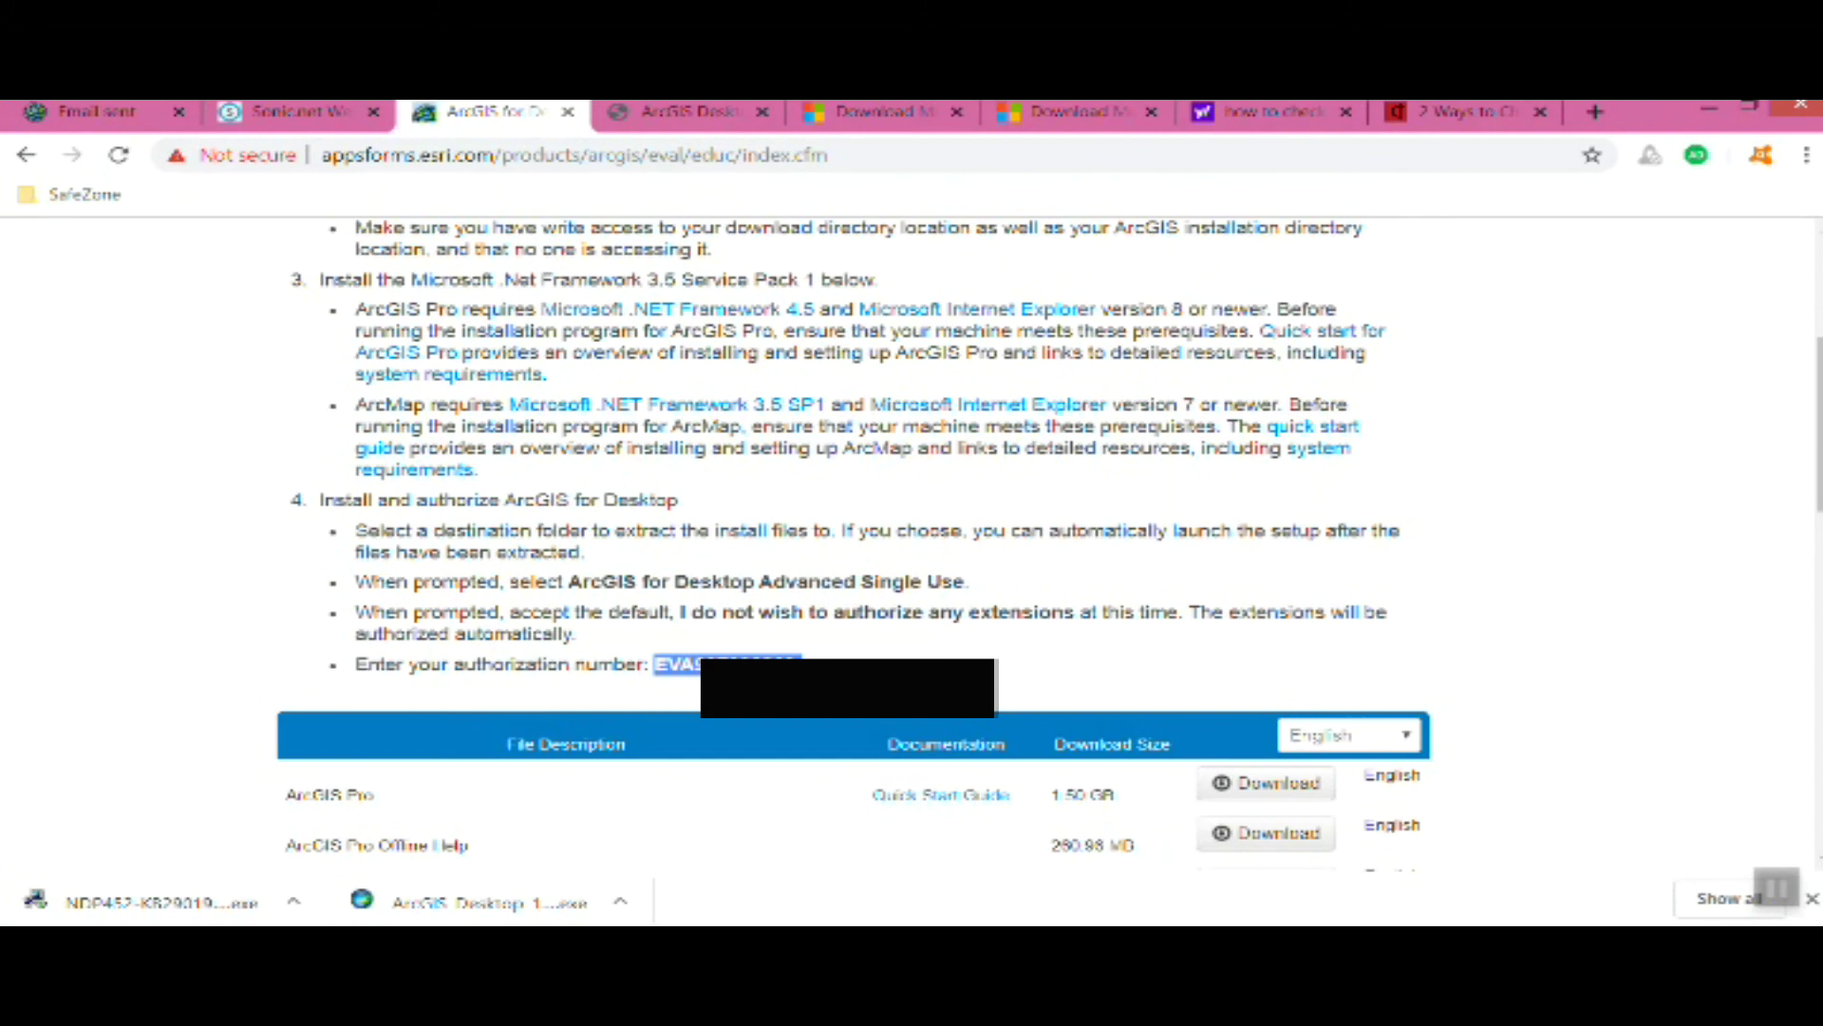
pyautogui.hotkey('alt', 'Tab')
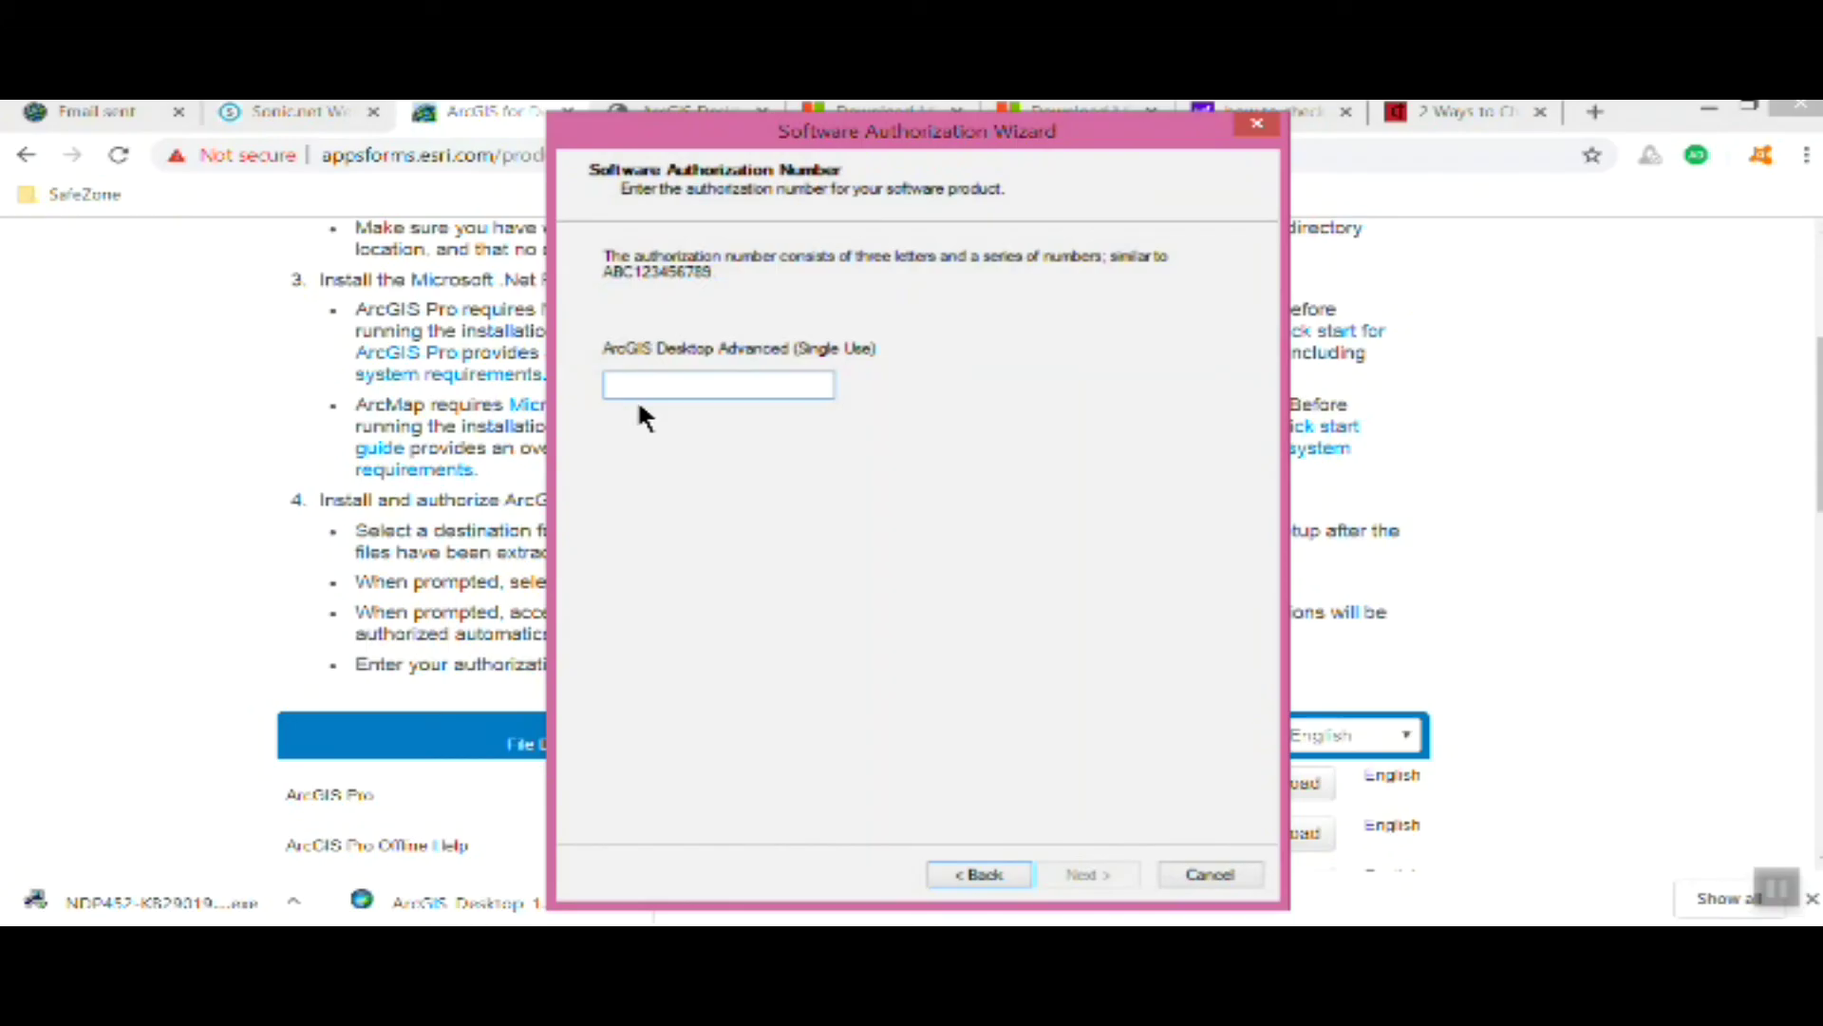
pyautogui.hotkey('ctrl', 'v')
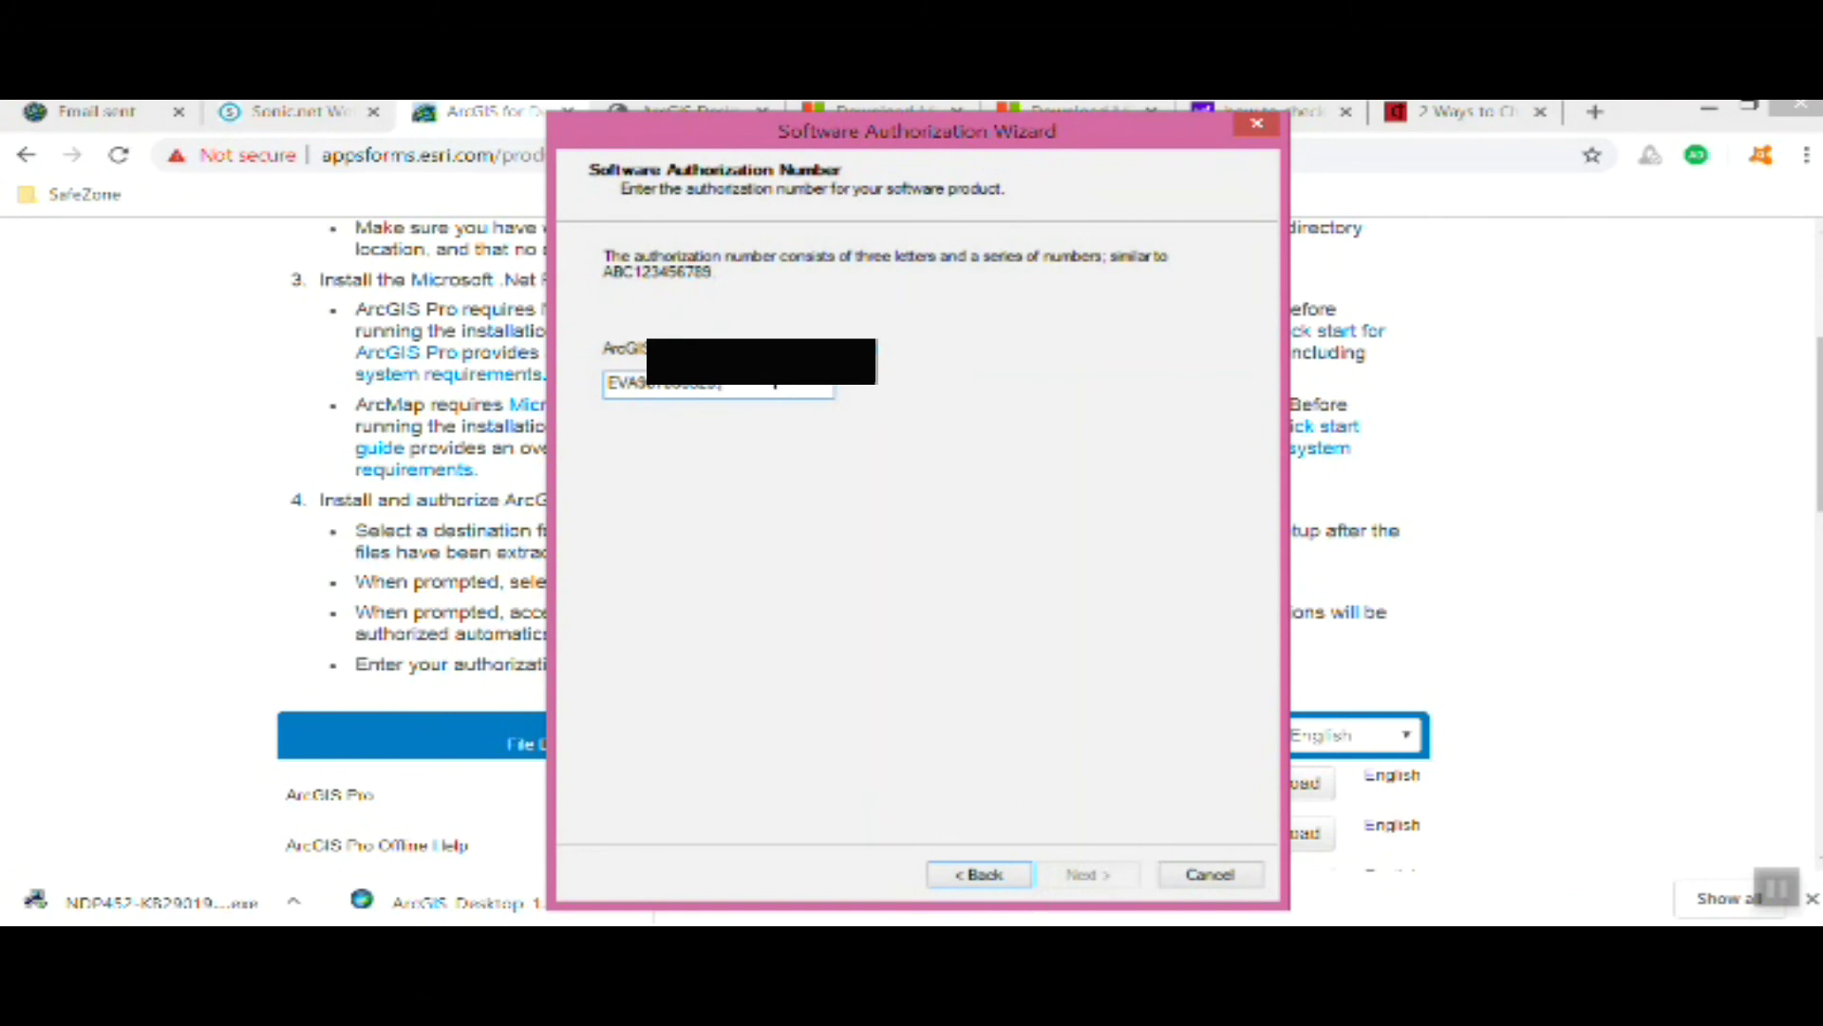
pyautogui.press('BackSpace')
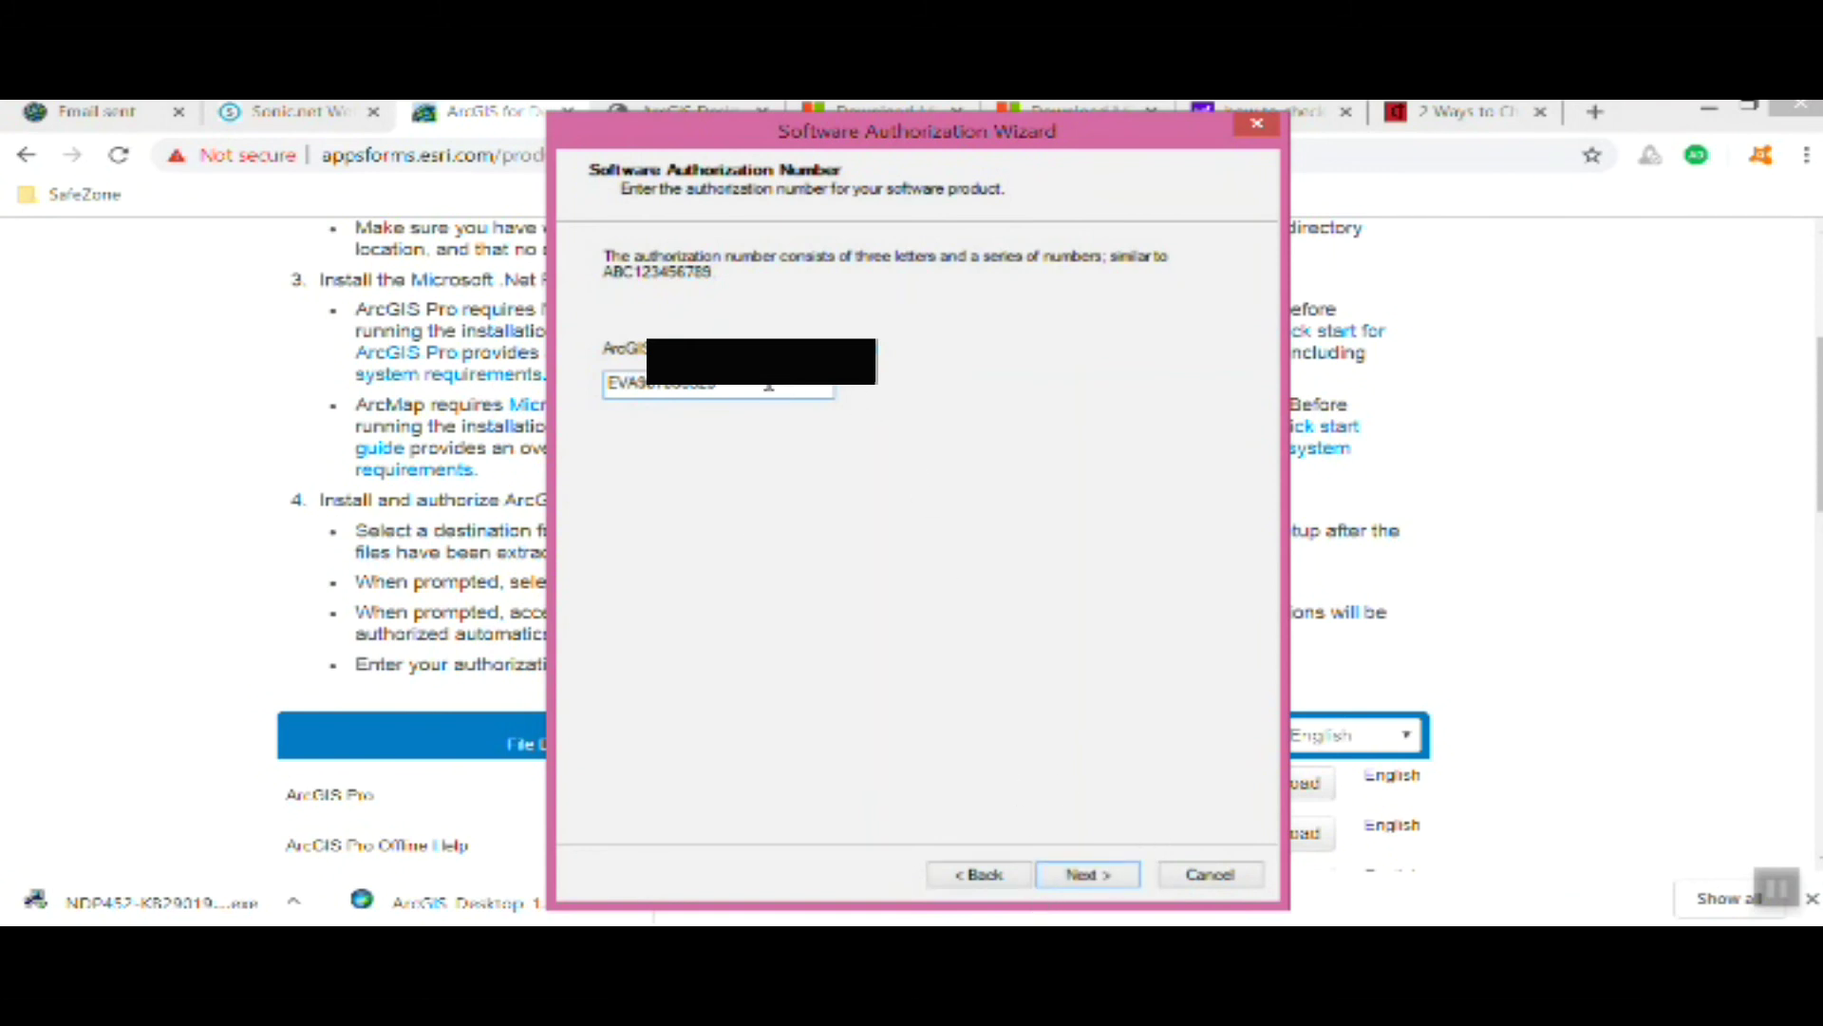
pyautogui.click(1099, 876)
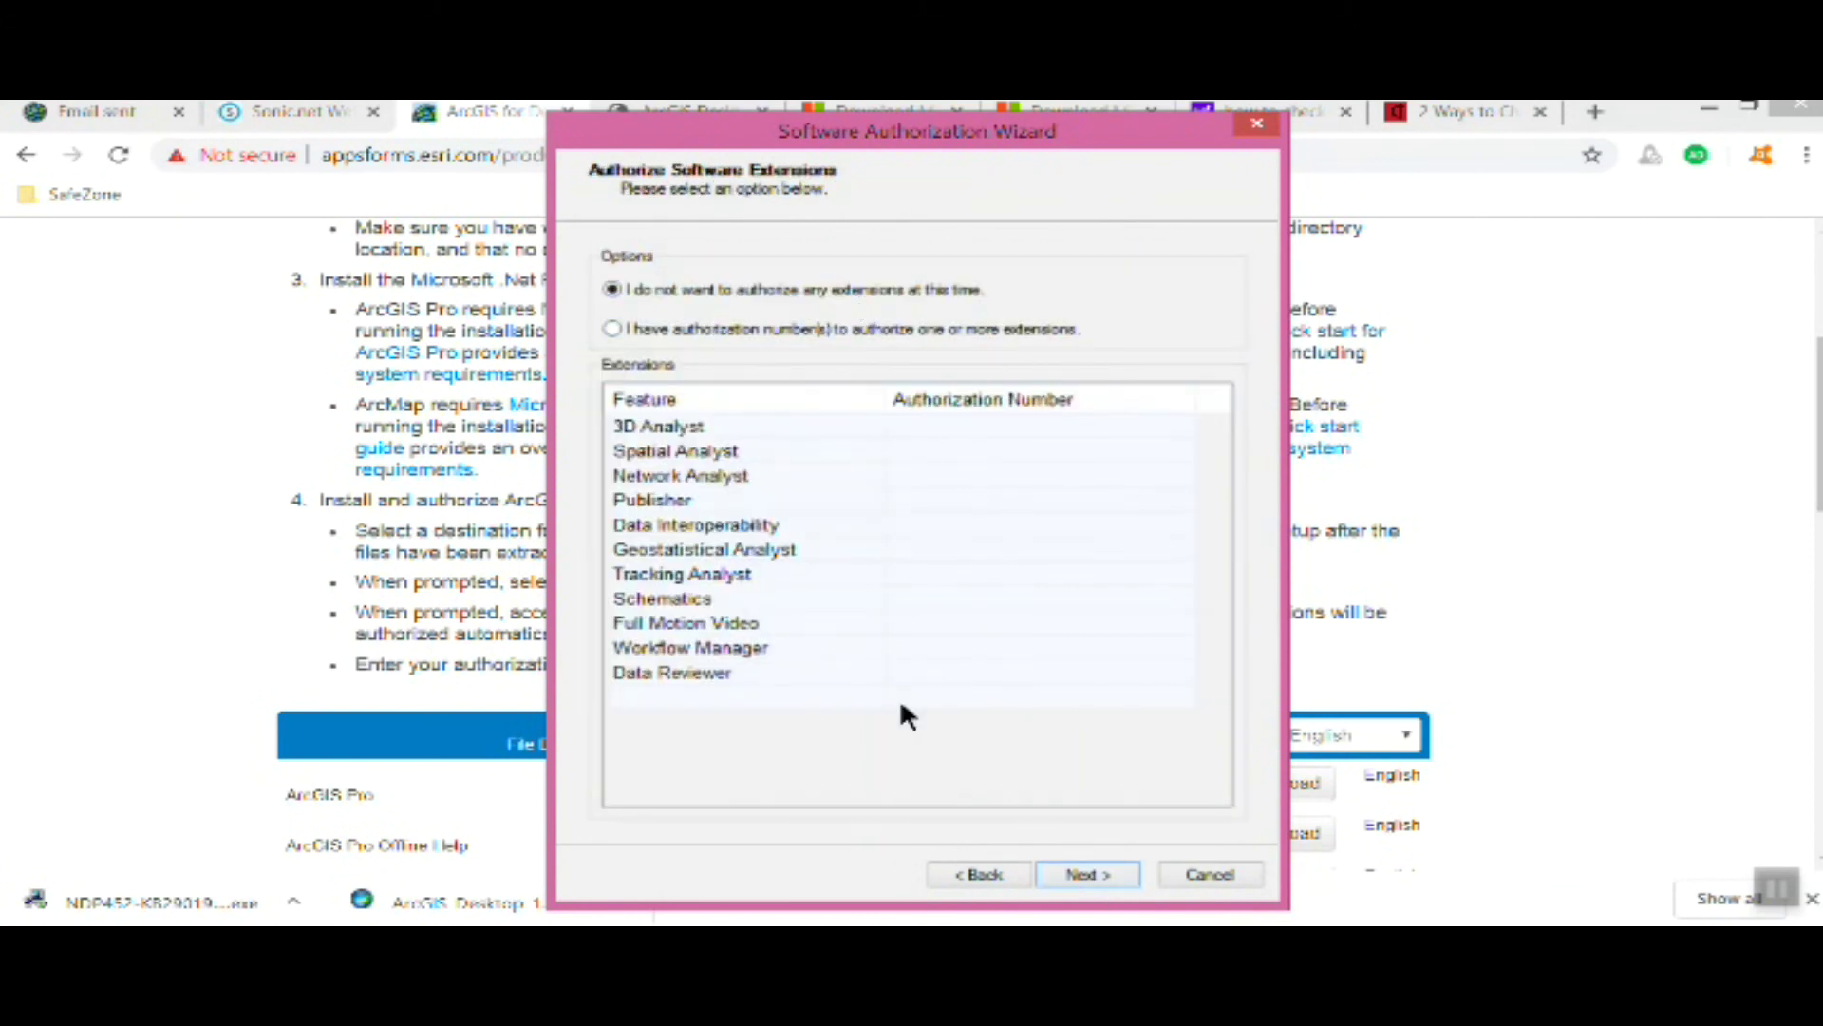
# Skip authorizing and evaluating any extensions so ArcGIS Desktop authorizes and the wizard closes
pyautogui.click(1103, 872)
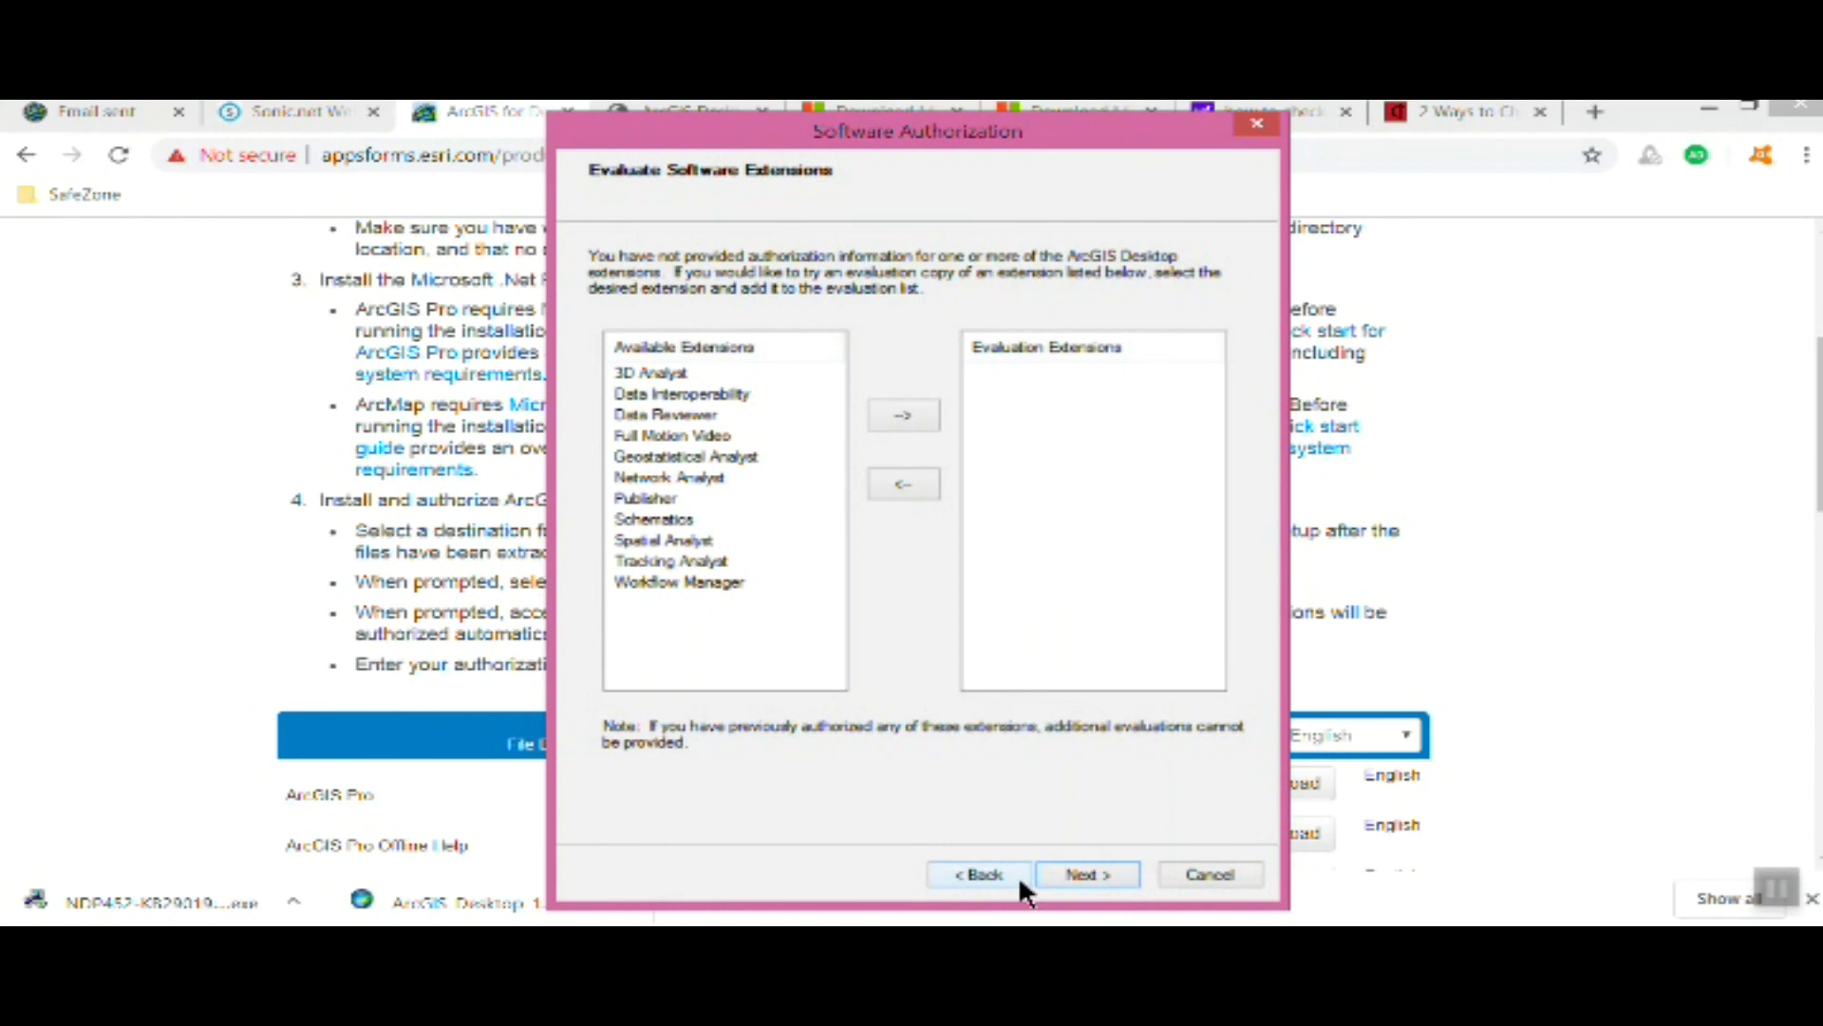
pyautogui.click(1088, 872)
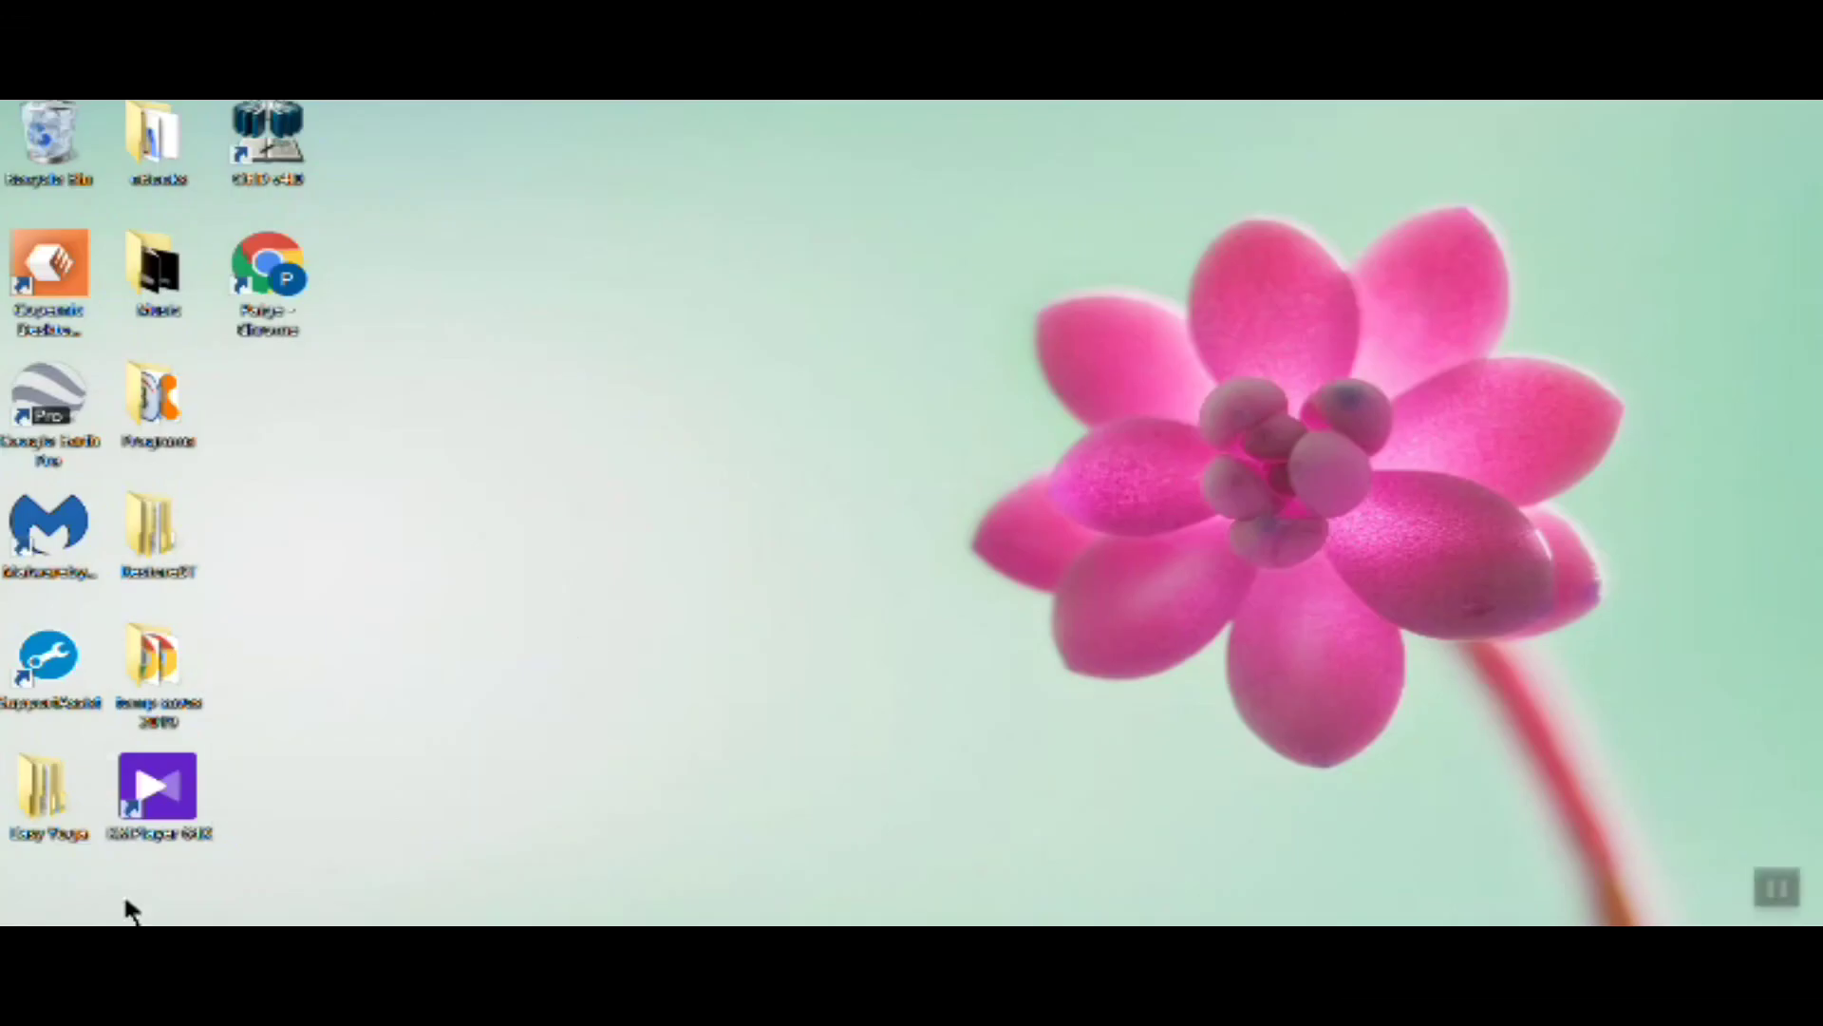
# Launch ArcMap 10.7.1 from Start > All Programs > ArcGIS
pyautogui.click(28, 950)
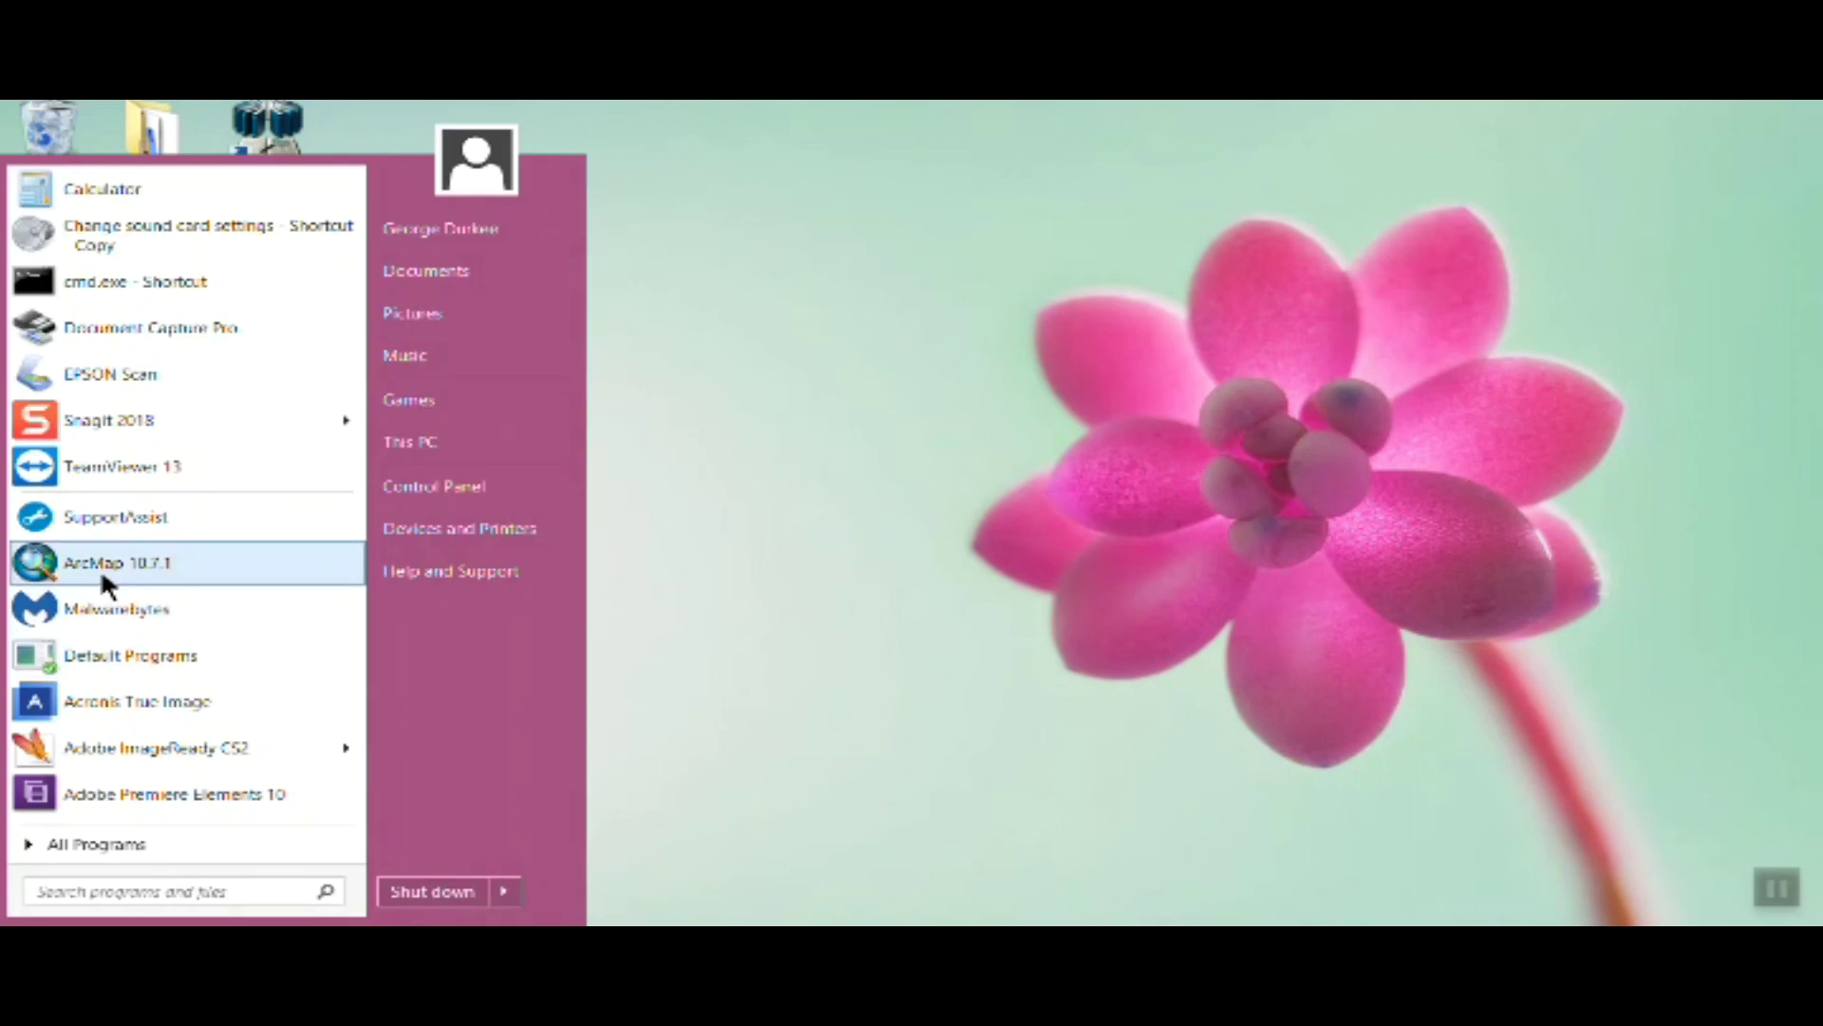
pyautogui.click(68, 839)
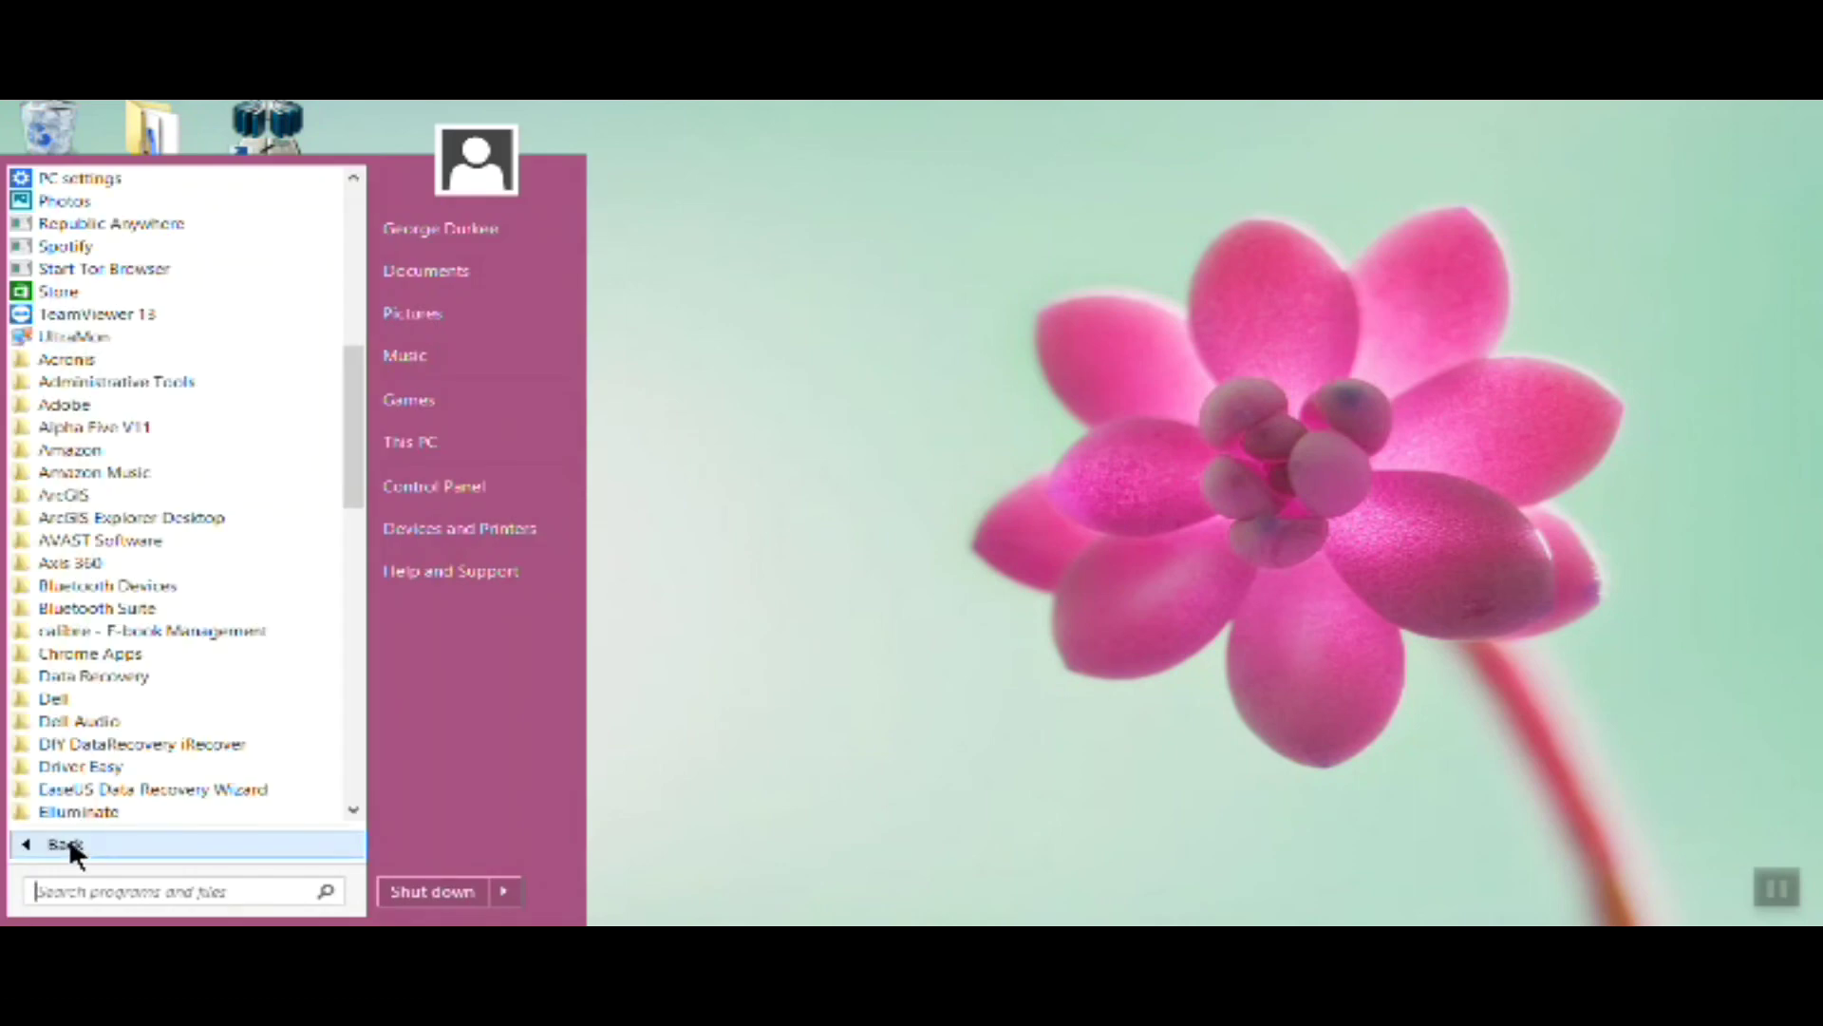
pyautogui.click(68, 495)
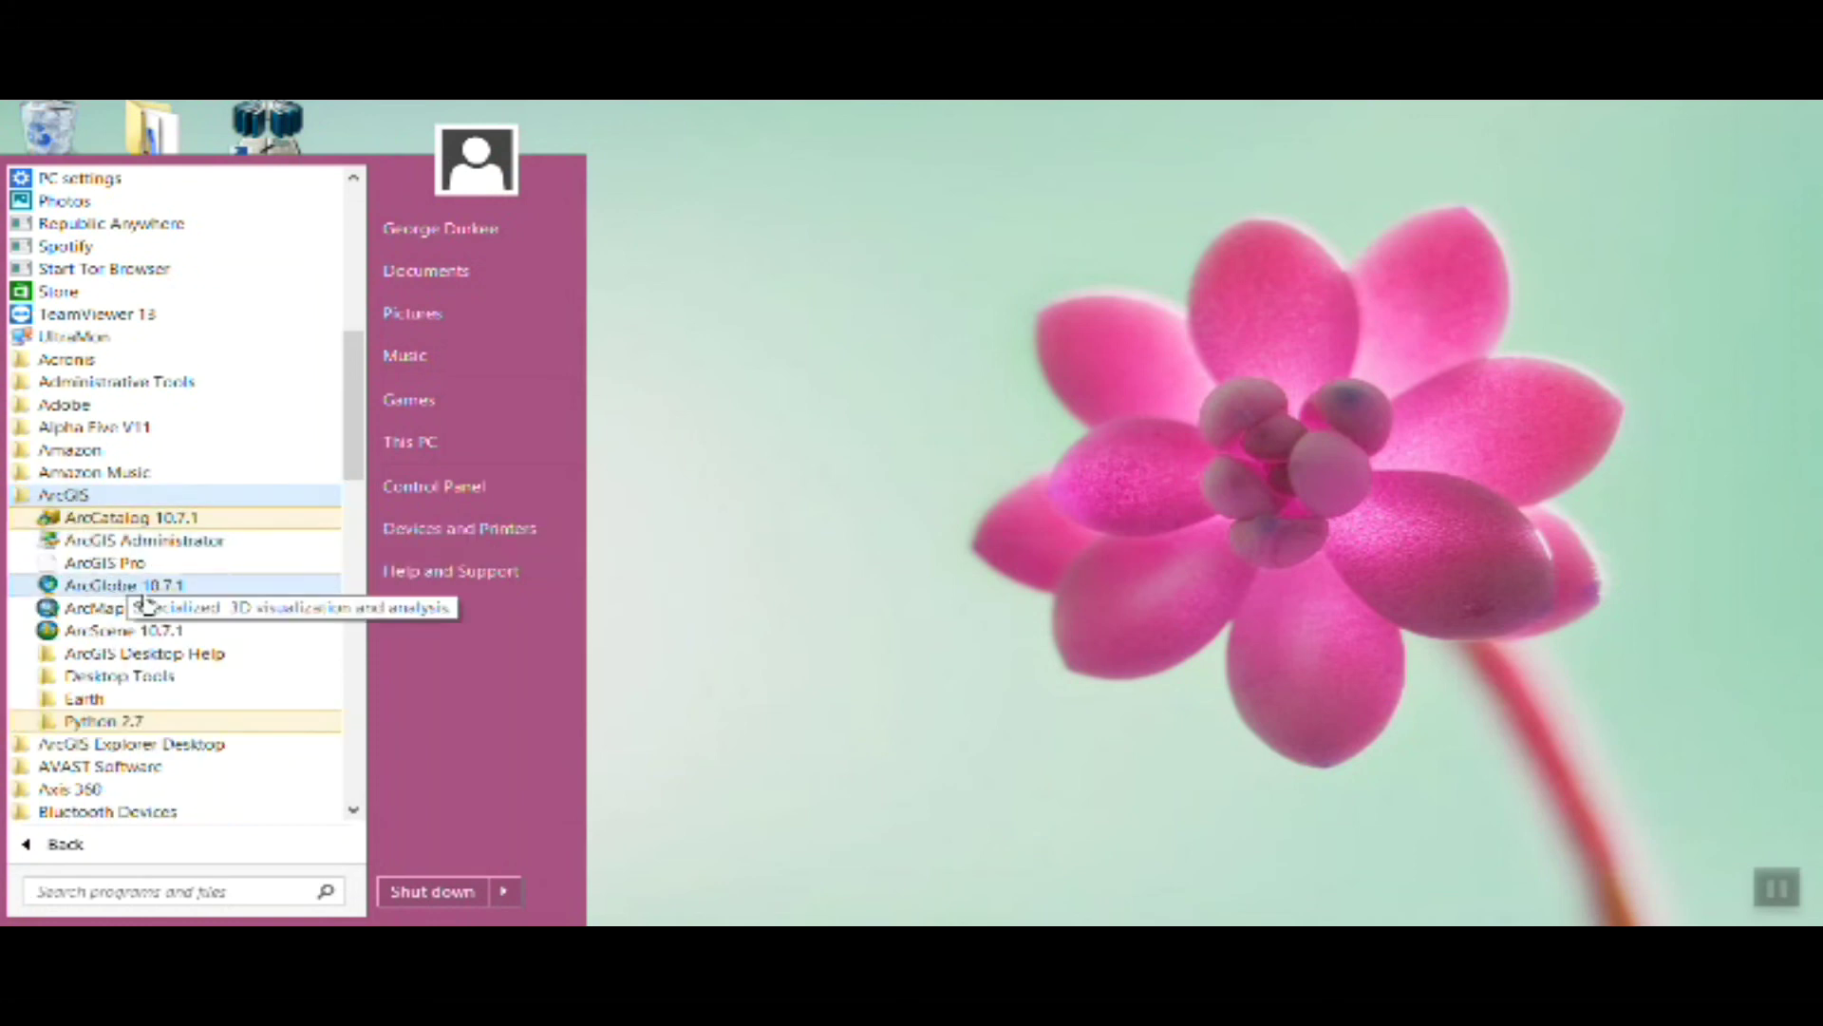
pyautogui.click(46, 608)
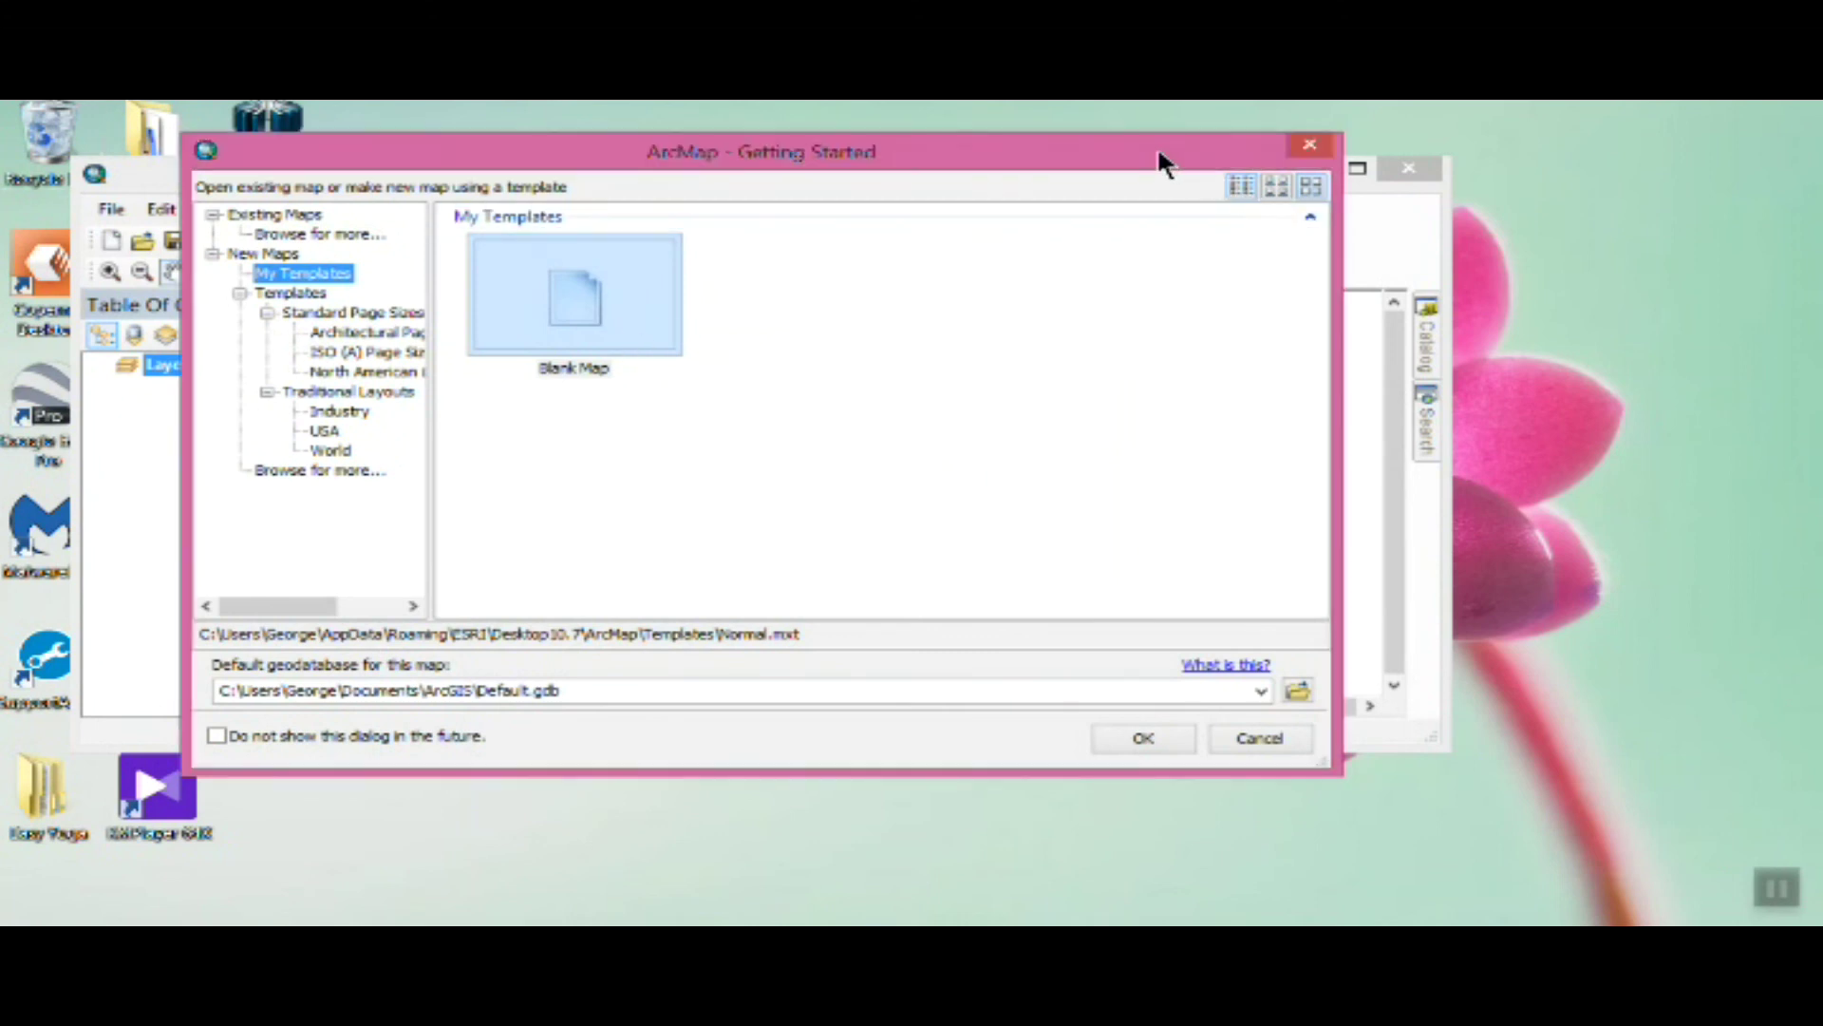
# Start with the Blank Map template and maximize the ArcMap window
pyautogui.click(1136, 737)
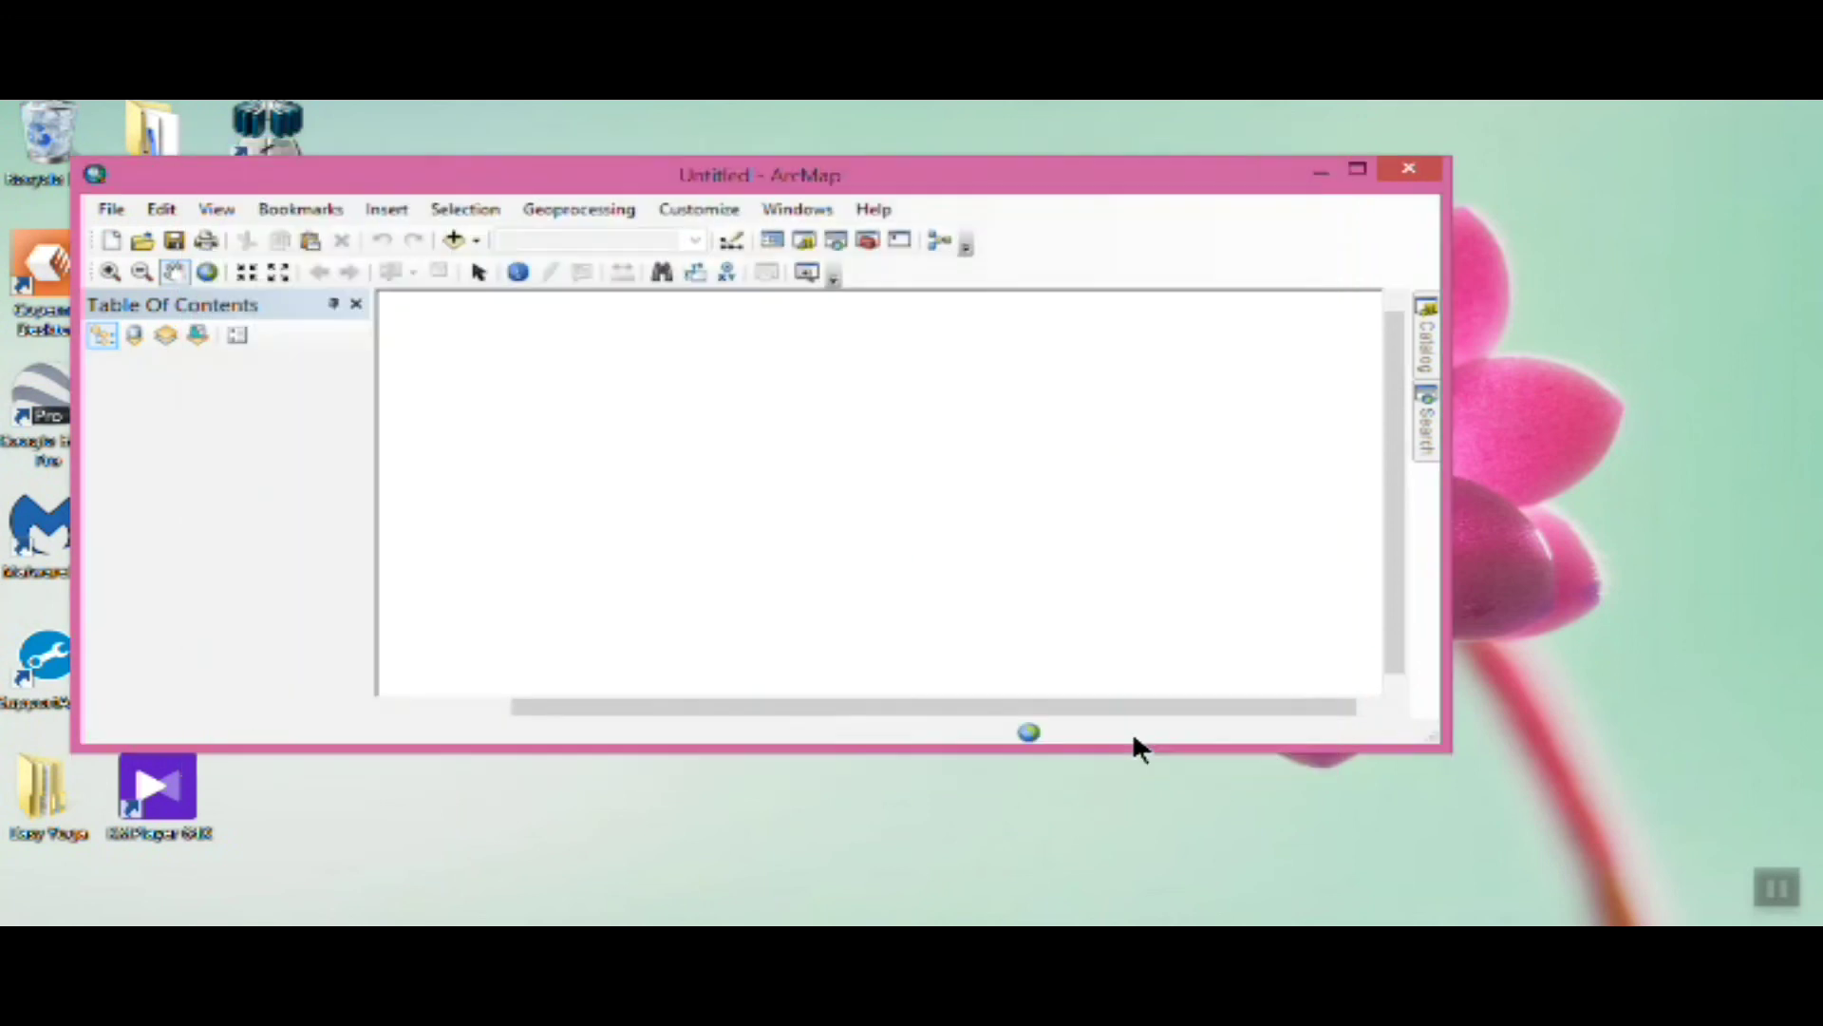
pyautogui.click(1356, 169)
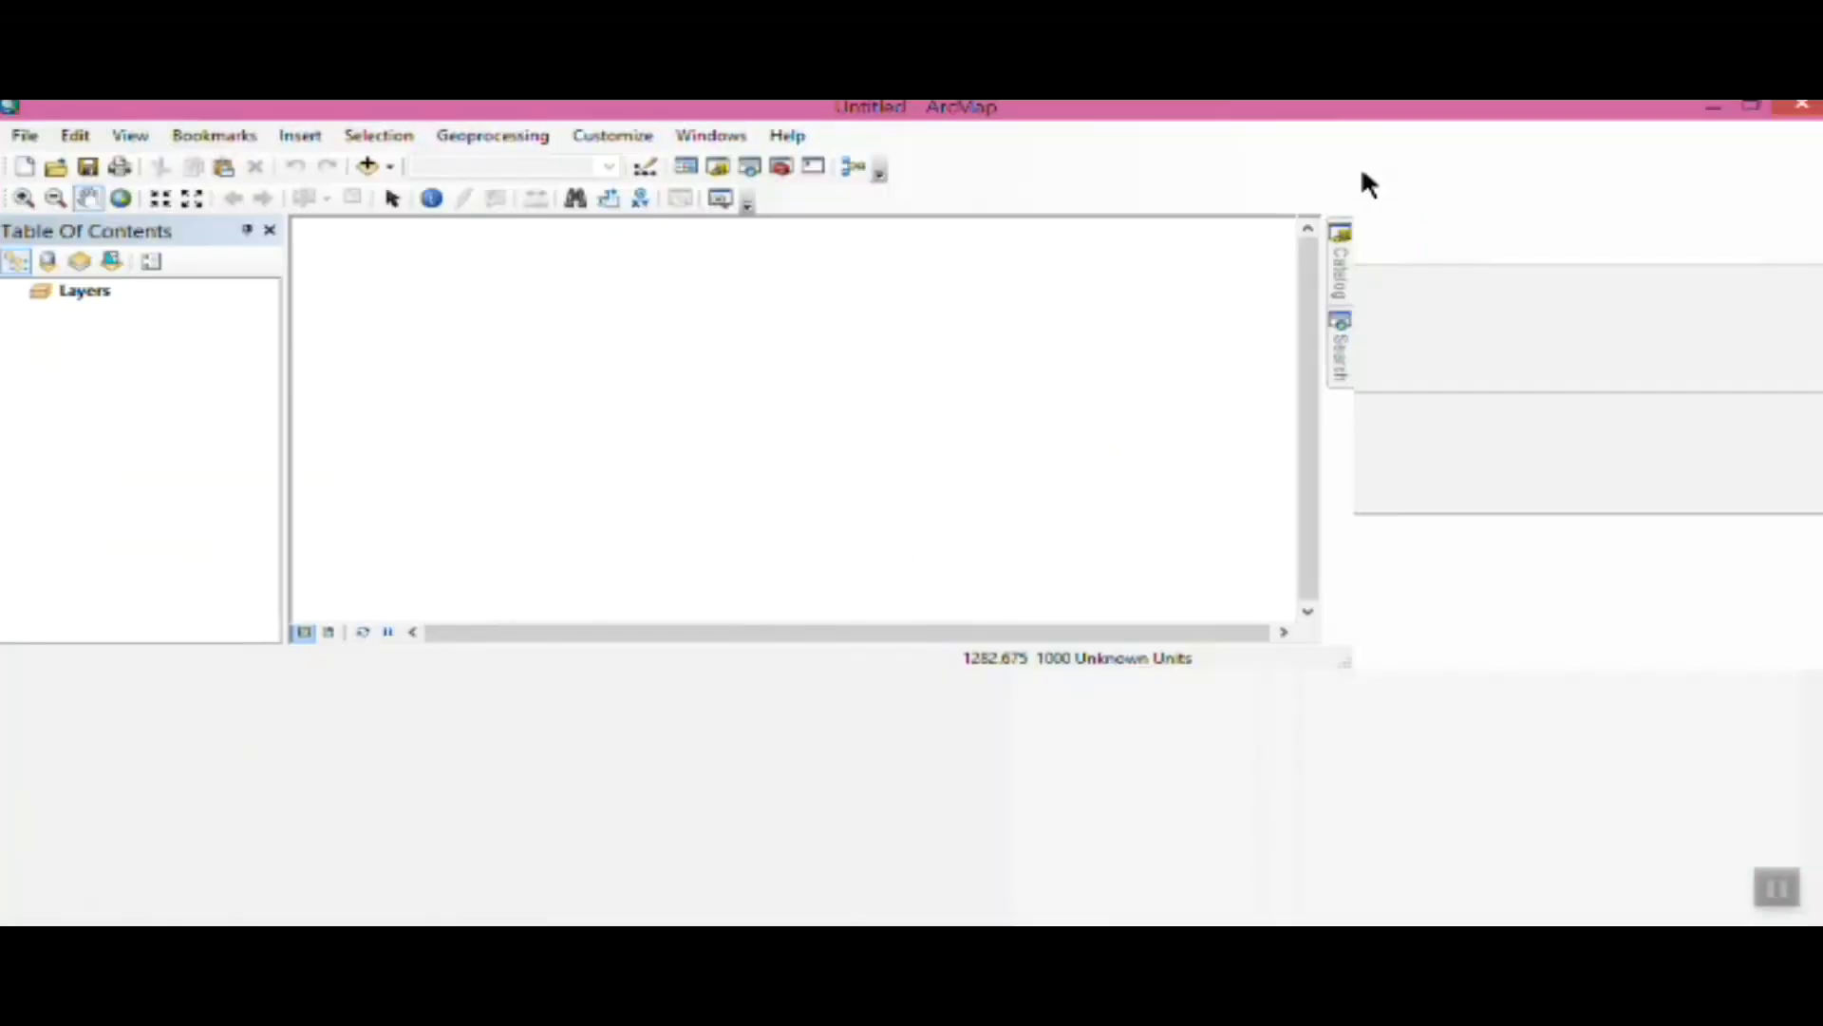